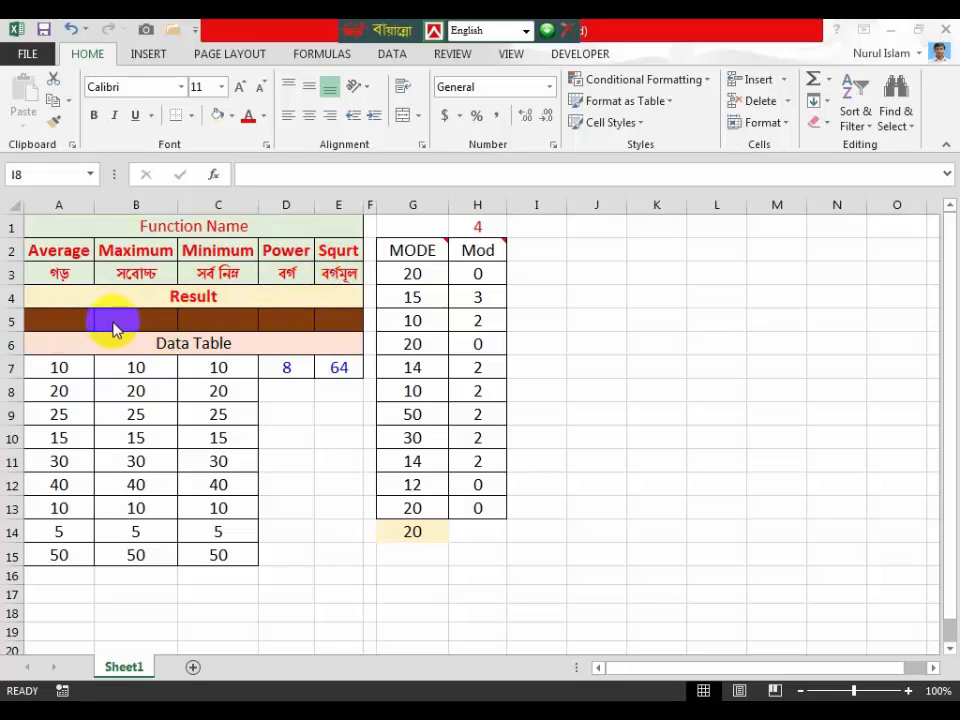
Enter the formula =AVERAGE(A7:A15) in result cell A5 under the Average heading.
left_click(54, 321)
left_click(53, 318)
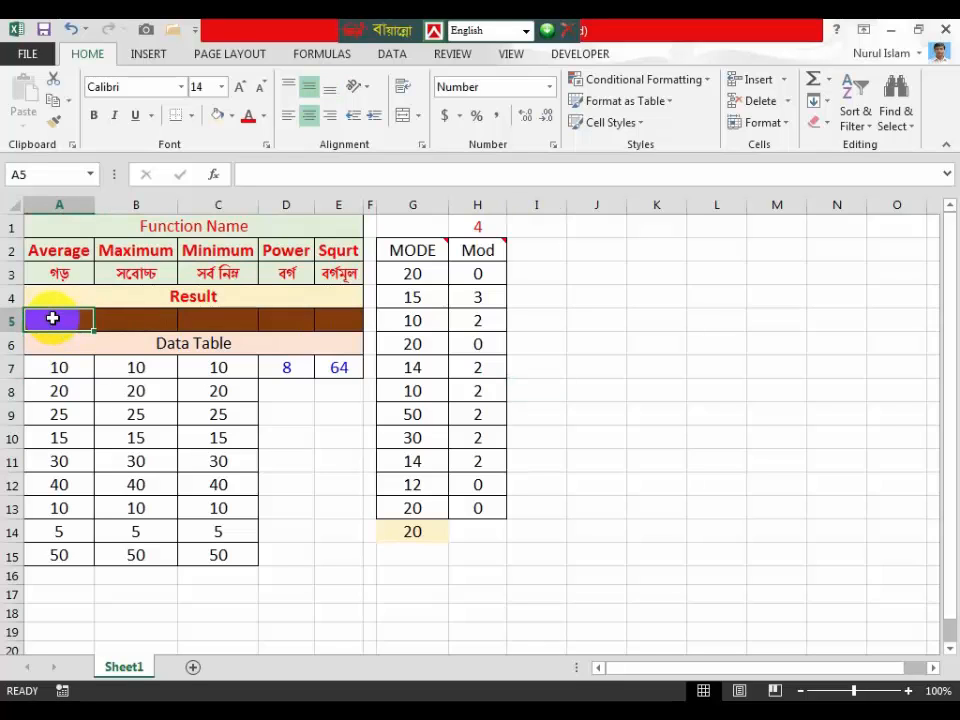
type("=")
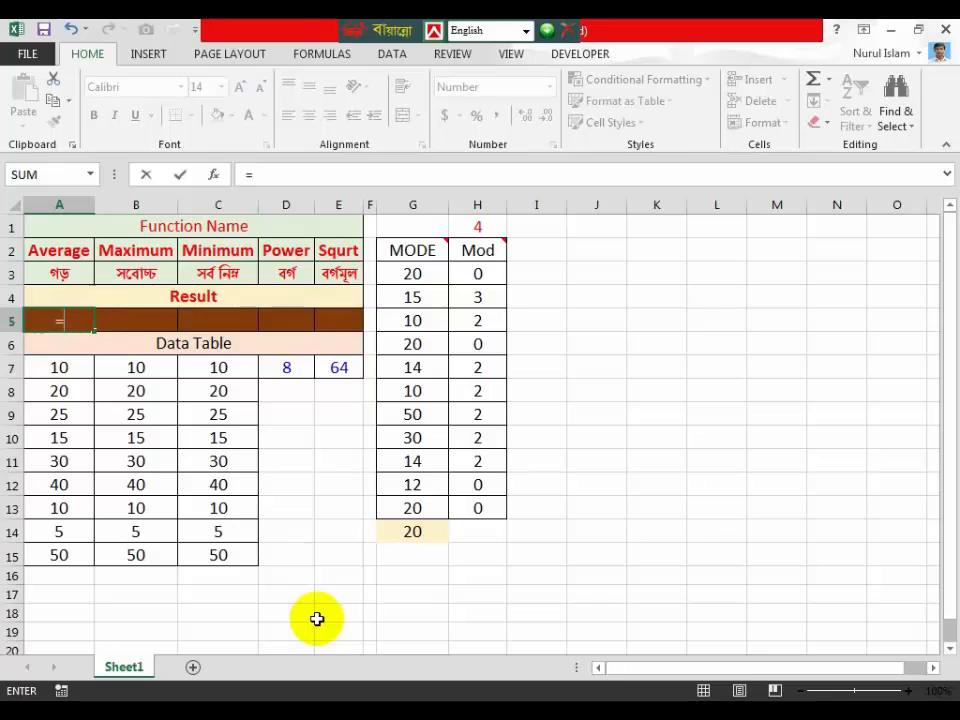
type("av")
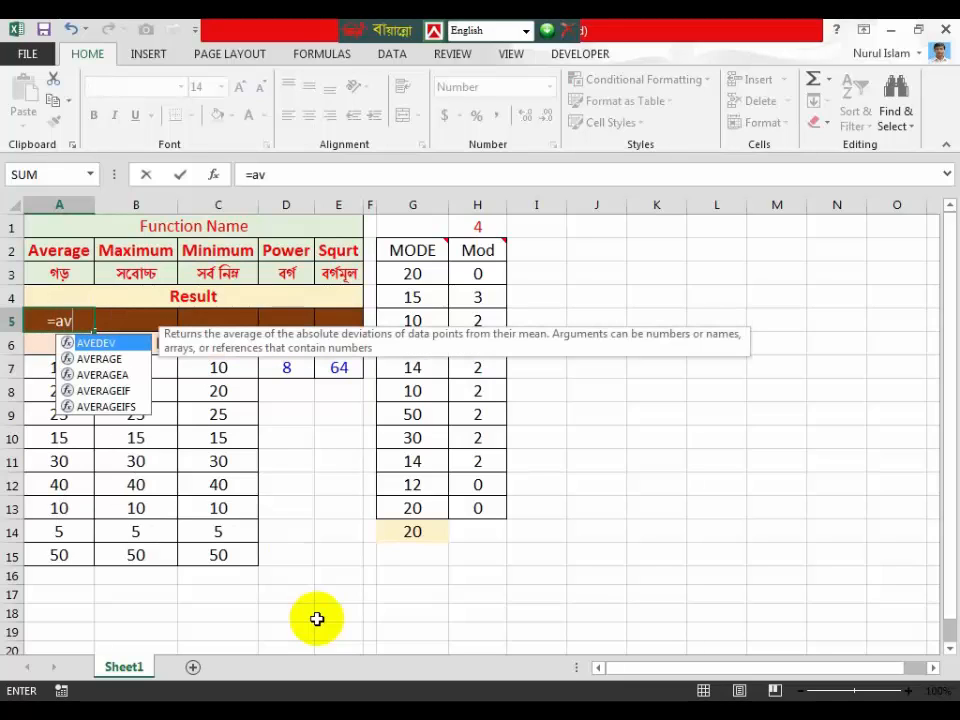
double_click(100, 359)
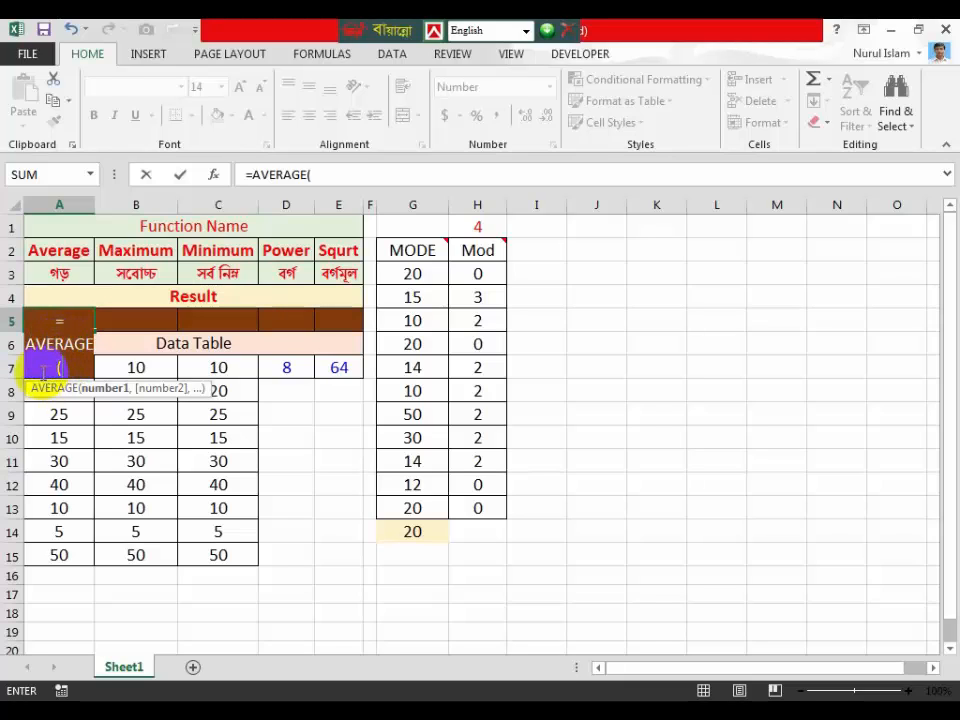
left_click(52, 415)
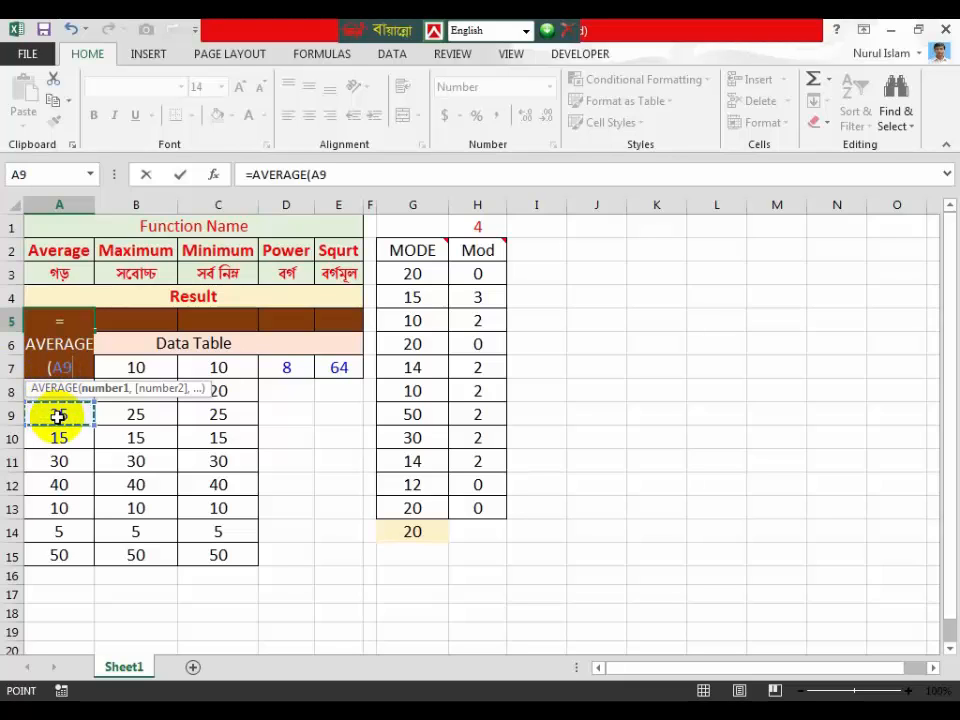
key("Up")
key("Up")
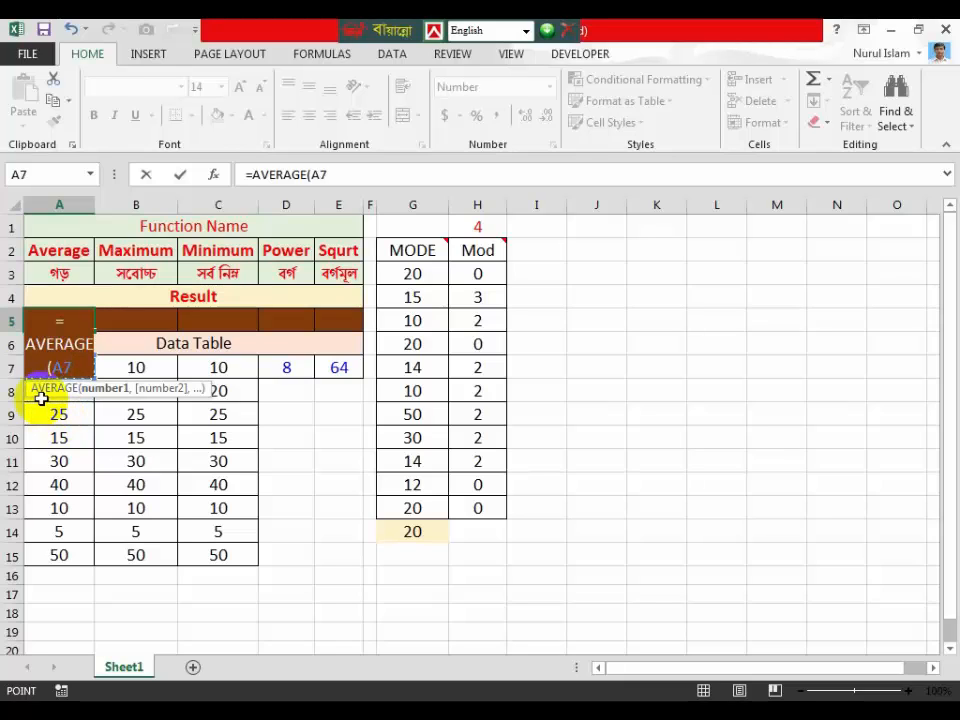
key("F8")
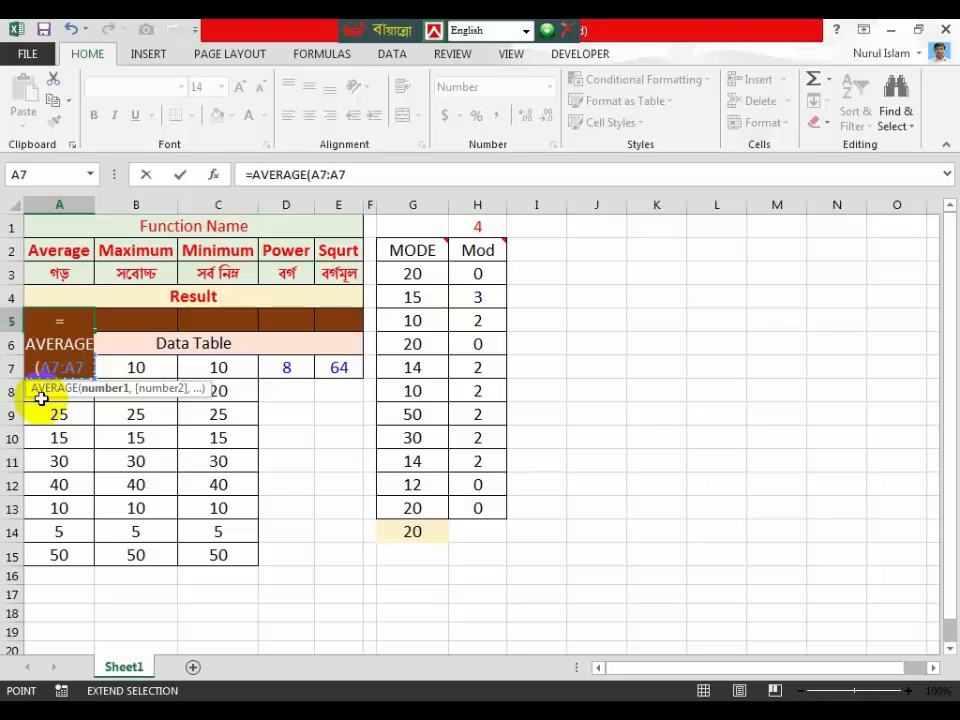
key("BackSpace")
key("BackSpace")
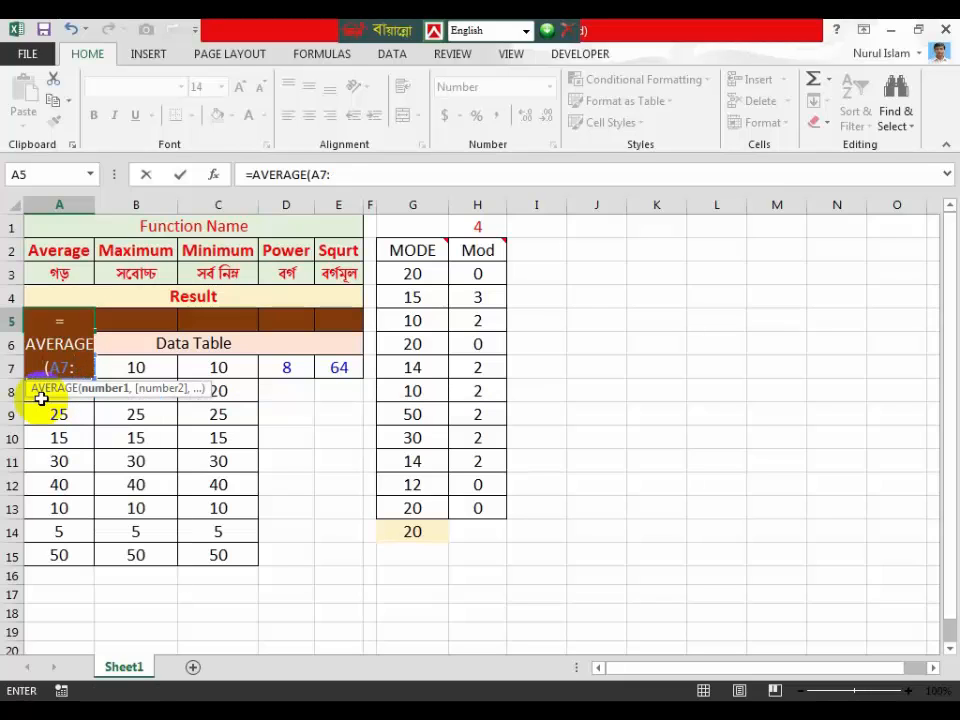
left_click(62, 553)
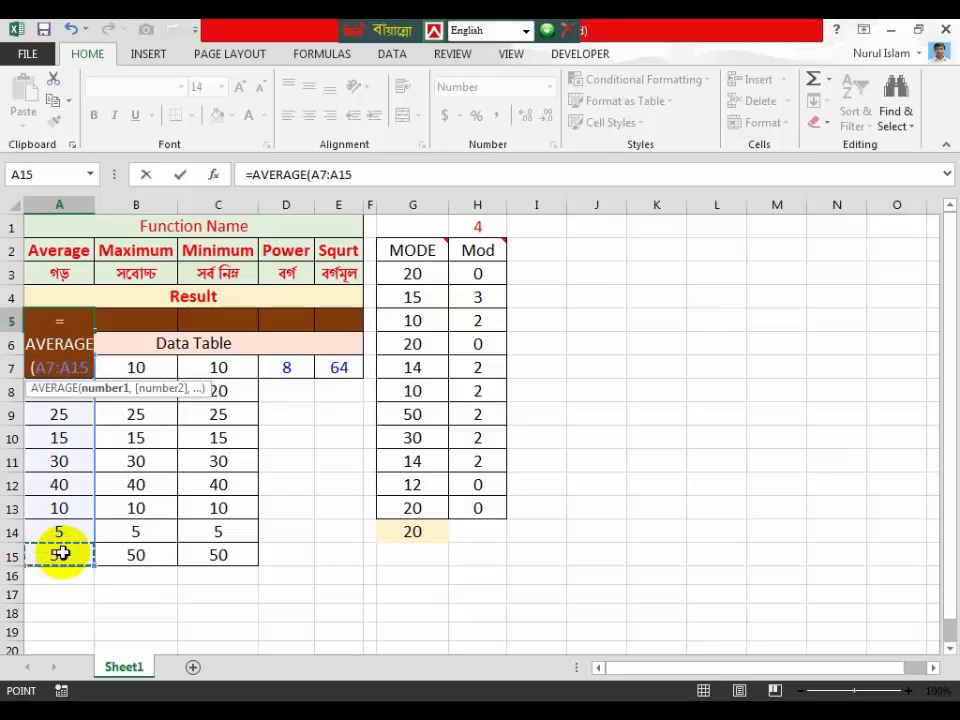
type(")")
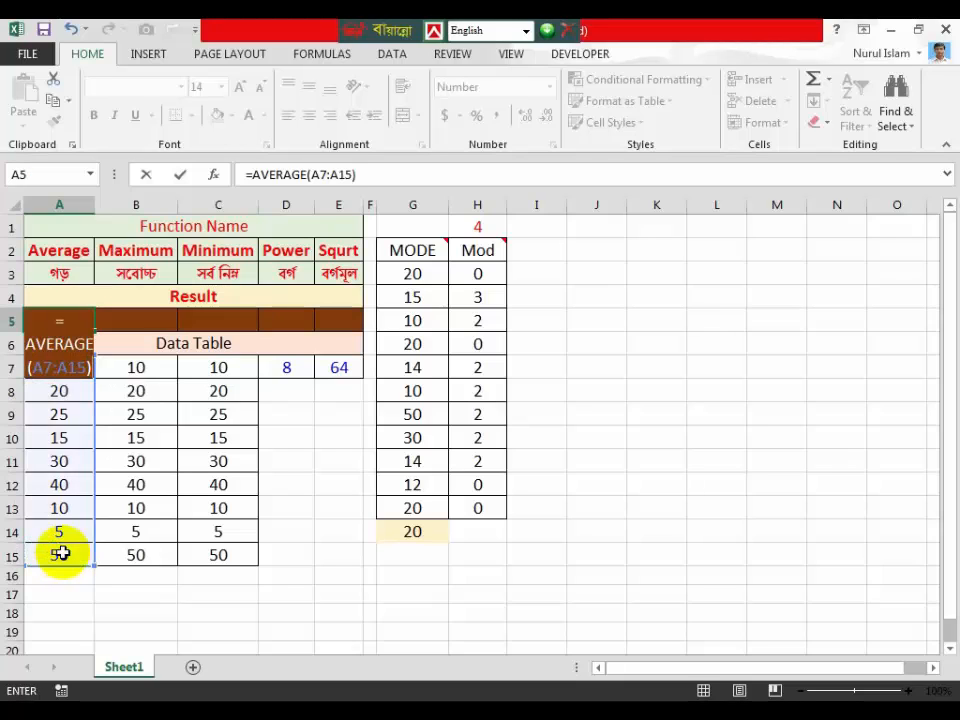
key("Return")
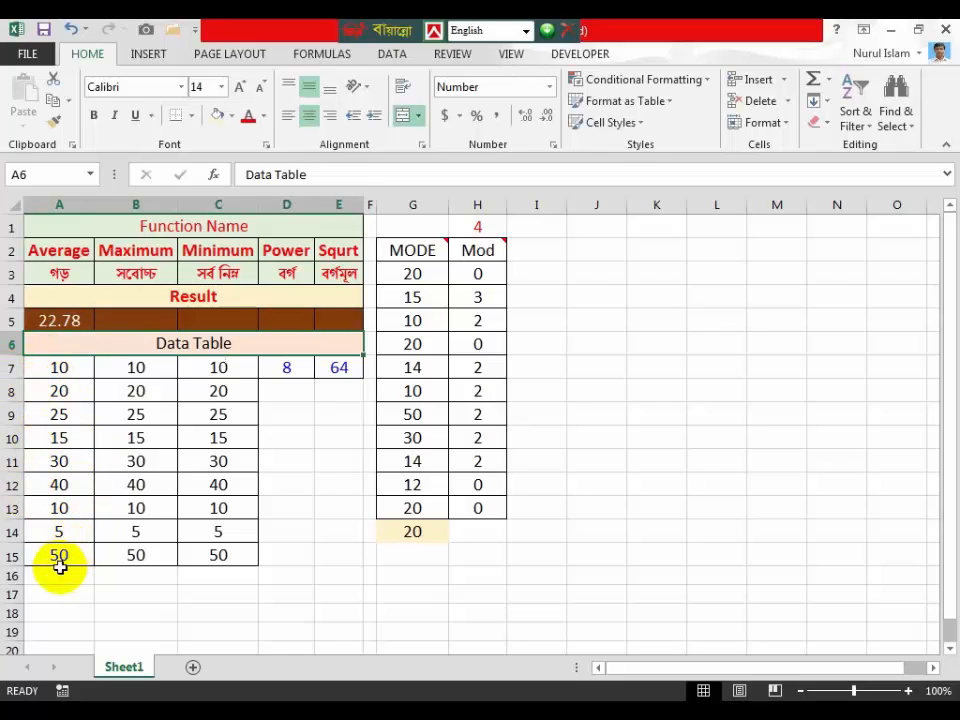
left_click(68, 322)
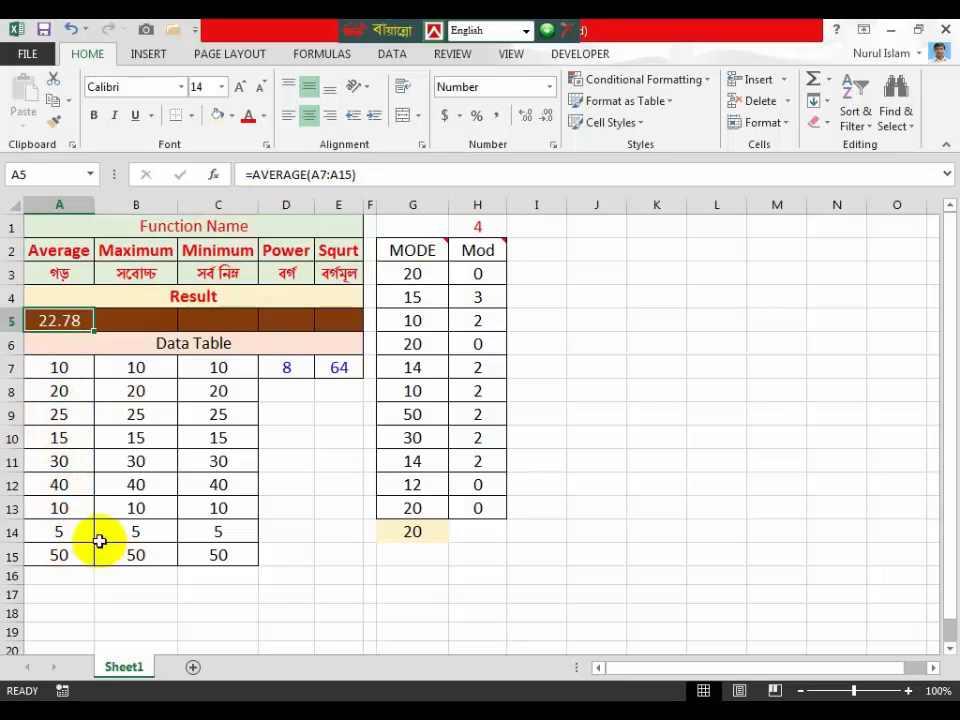
left_click(111, 590)
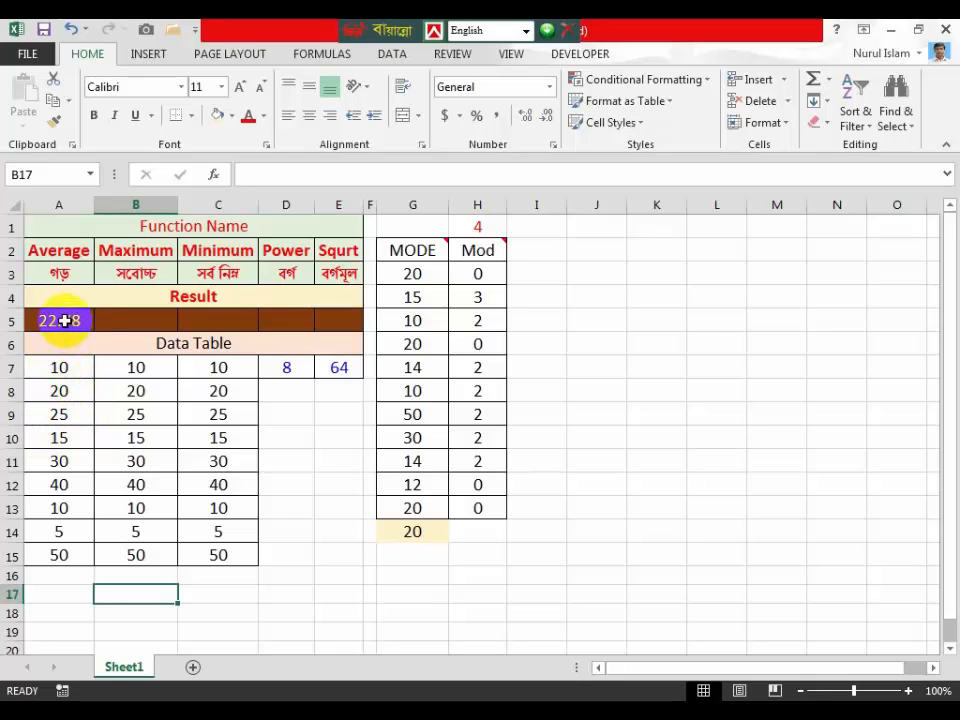
Cross-check the average by entering =SUM(A7:A15)/9 in cell A16 below the Average data.
left_click(64, 574)
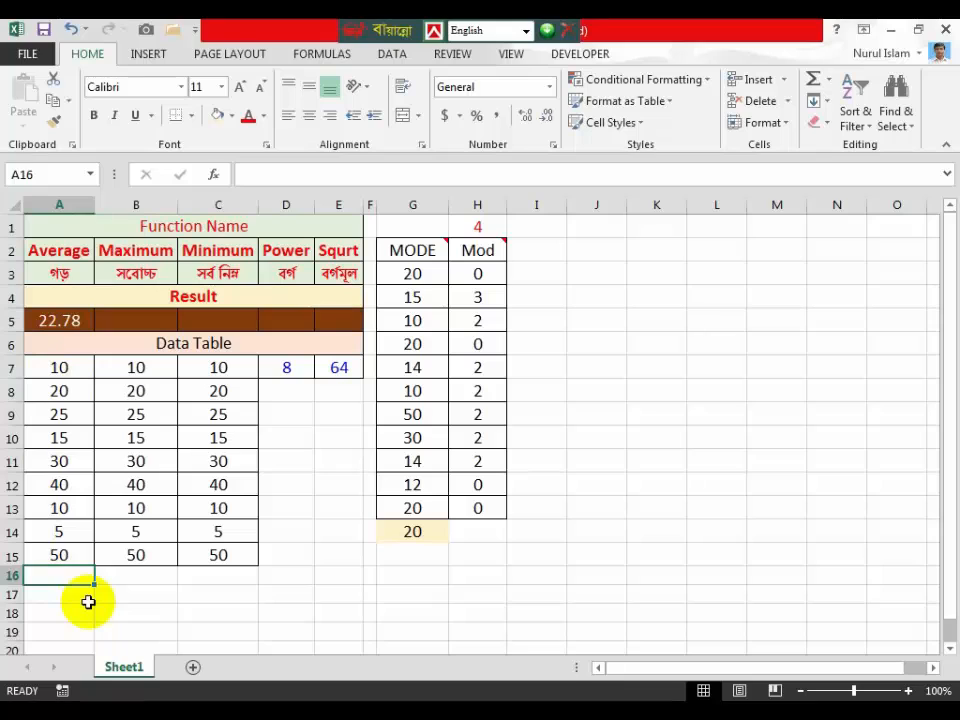
type("=")
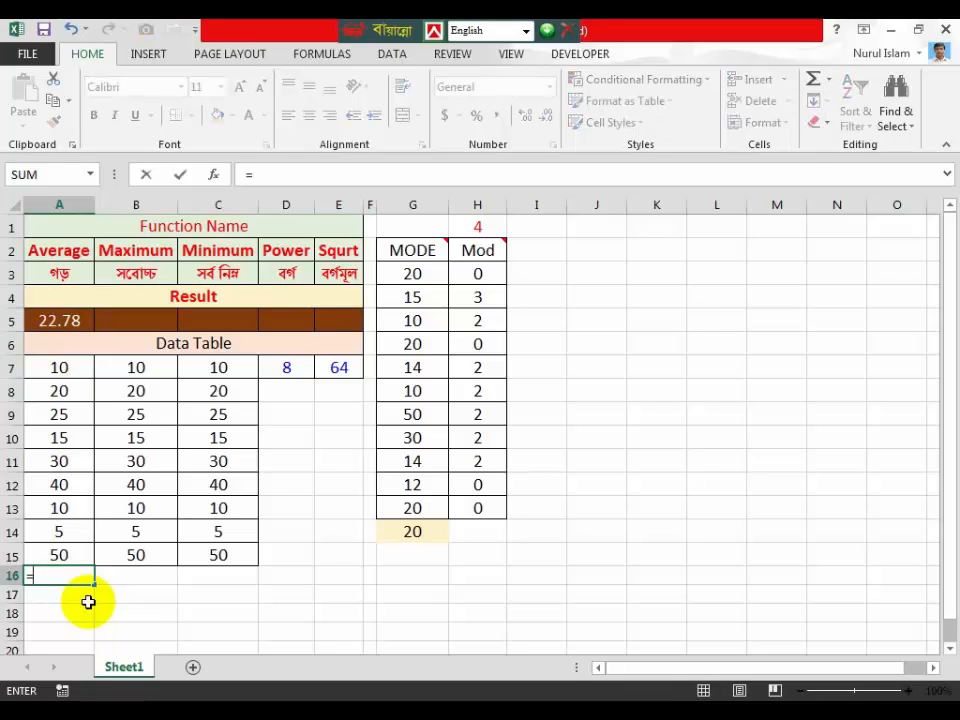
type("s=")
key("BackSpace")
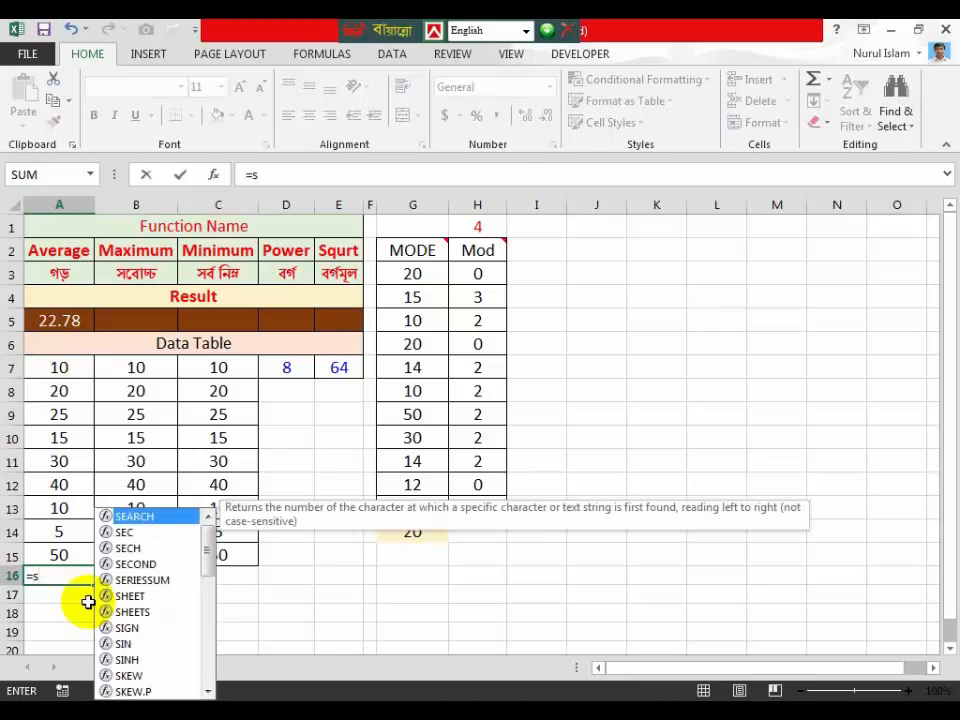
type("u")
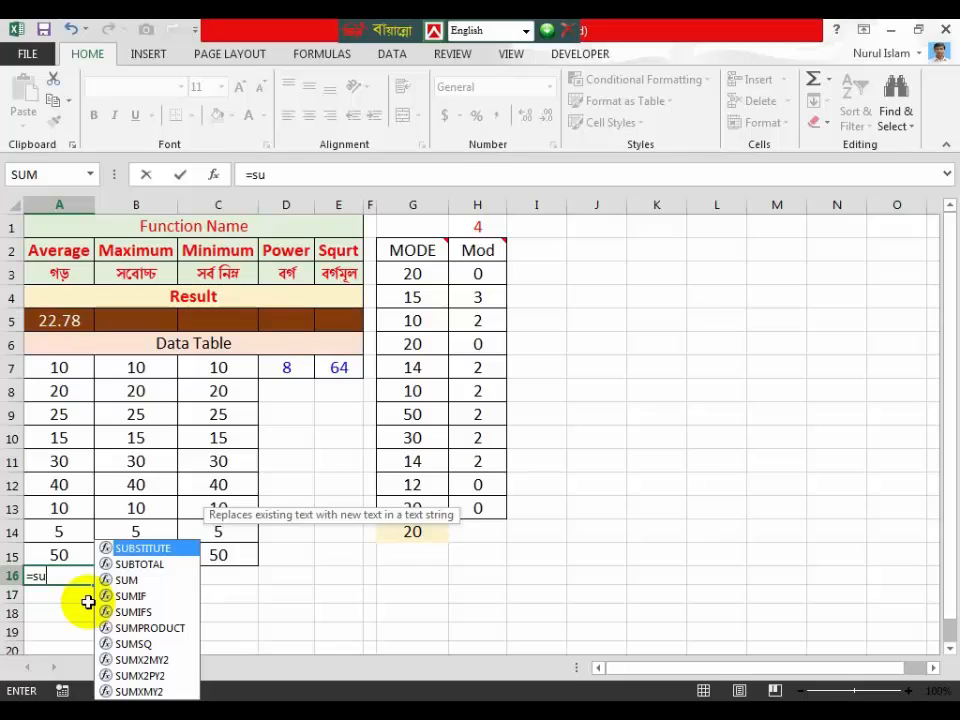
type("m(")
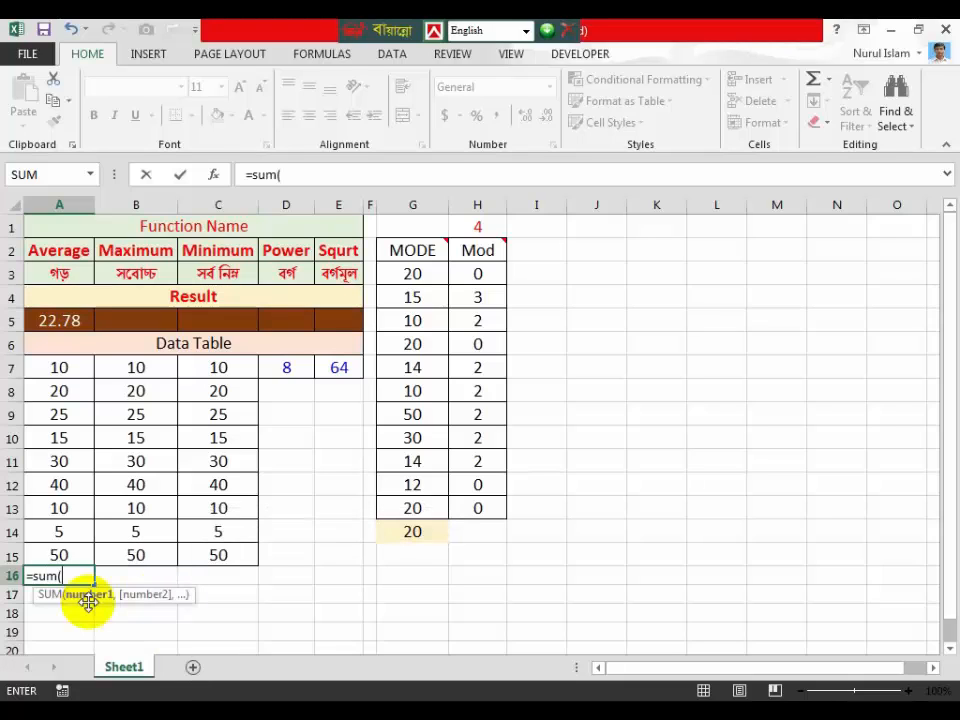
left_click_drag(45, 368, 35, 547)
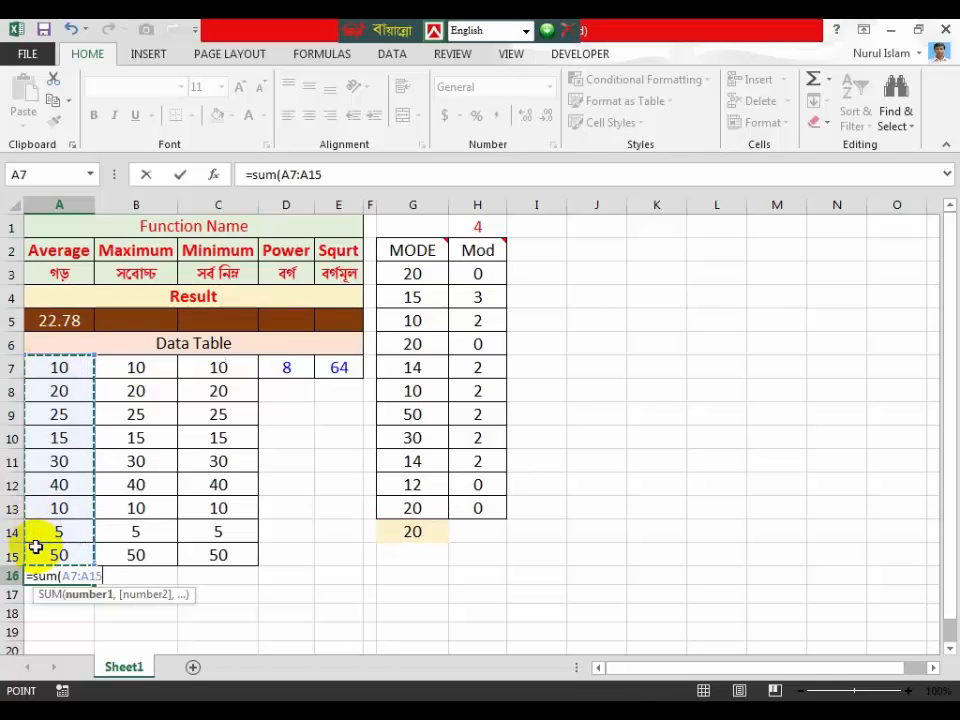
type(")/9")
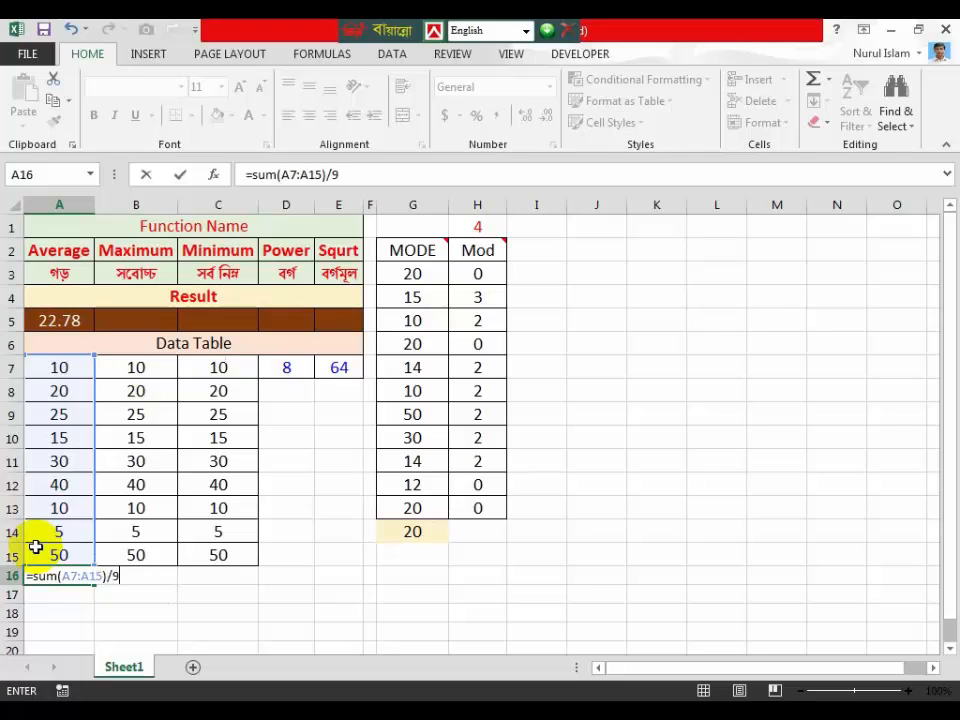
key("Return")
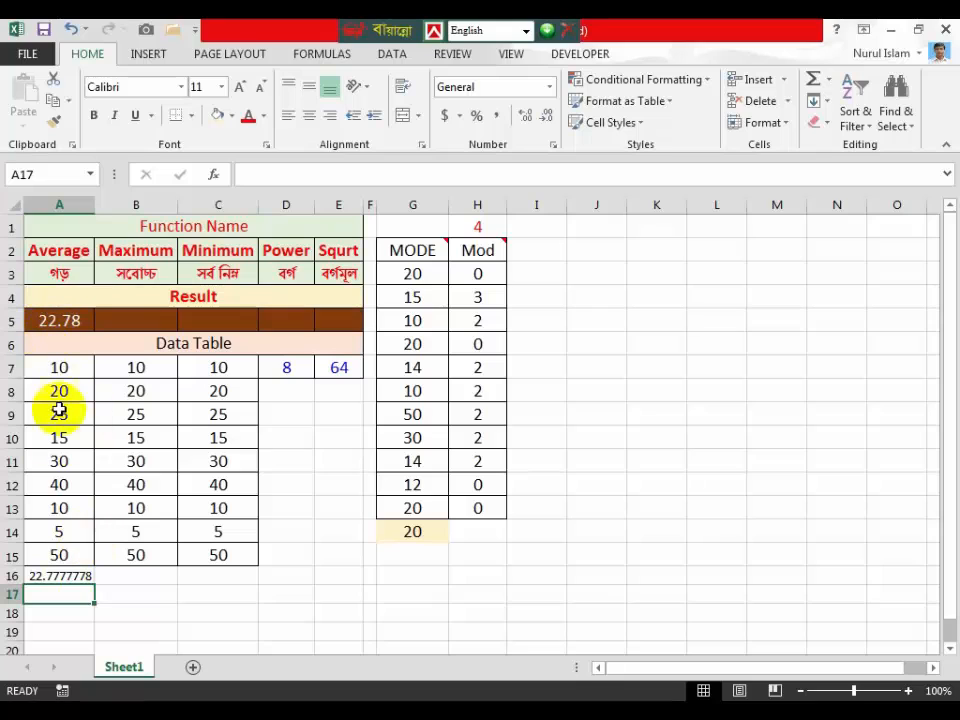
Reduce the number format of the check value in A16 to two decimal places.
left_click(75, 577)
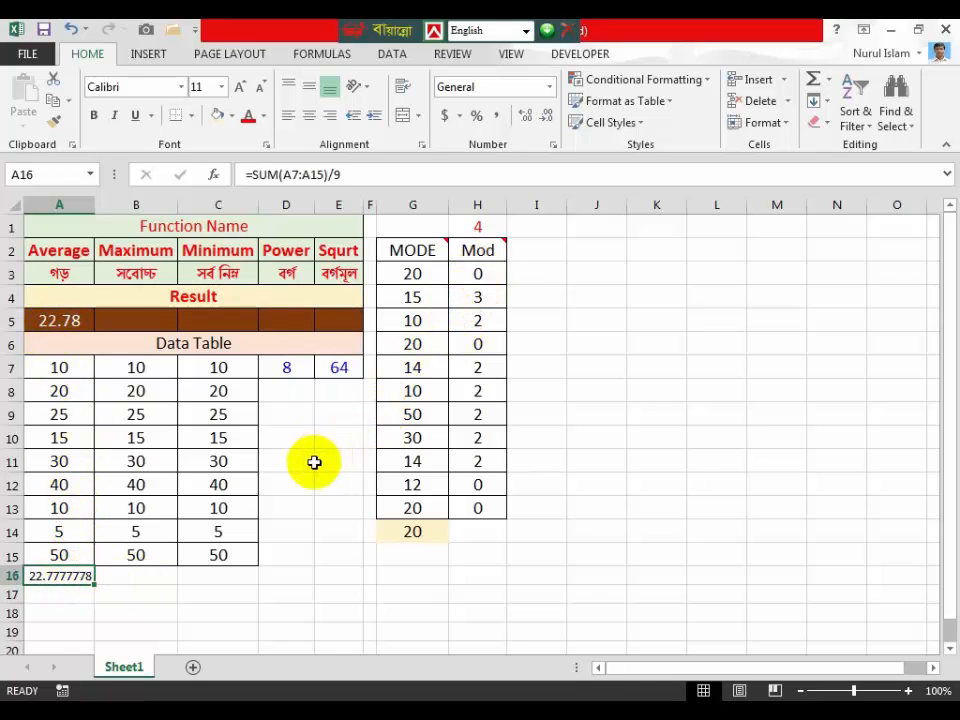
left_click(546, 118)
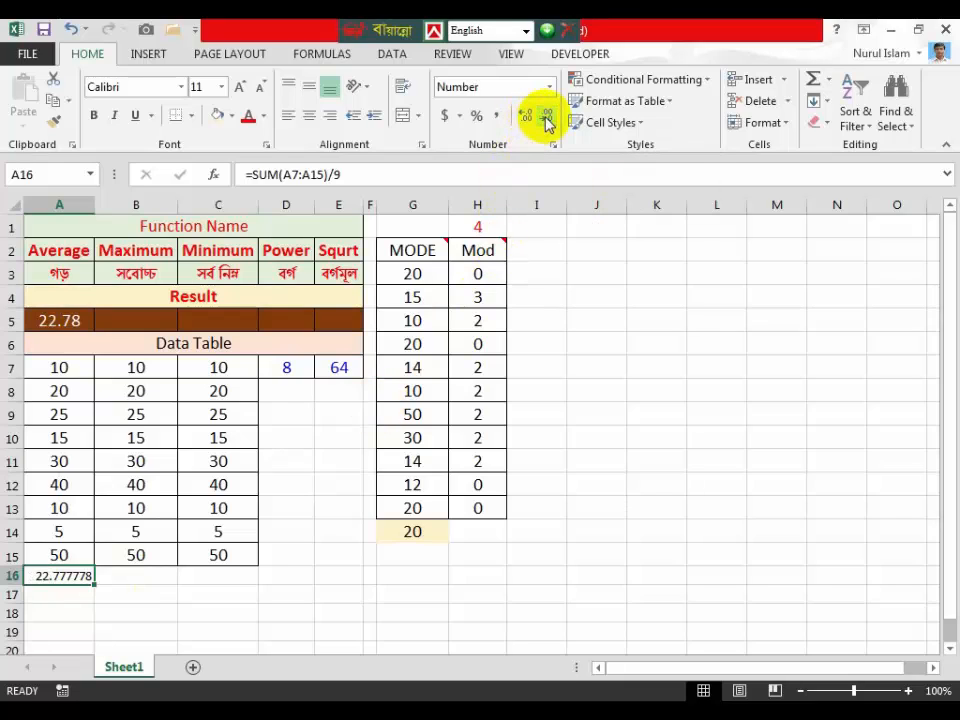
left_click(546, 118)
left_click(546, 118)
left_click(546, 118)
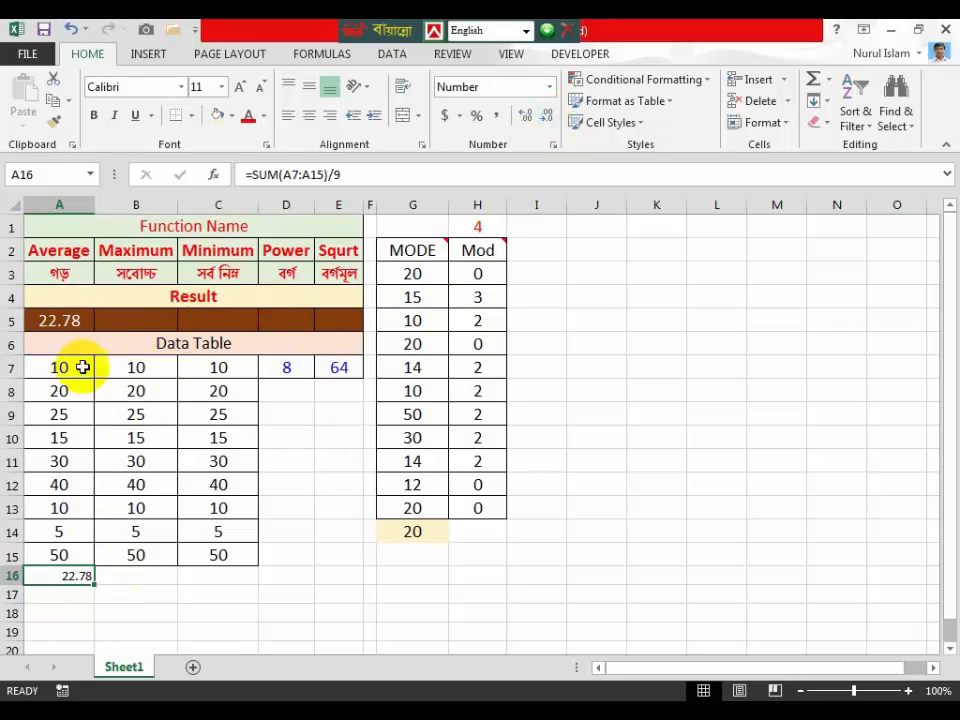
Delete the manual average check formula from cell A16.
left_click(79, 609)
left_click(80, 578)
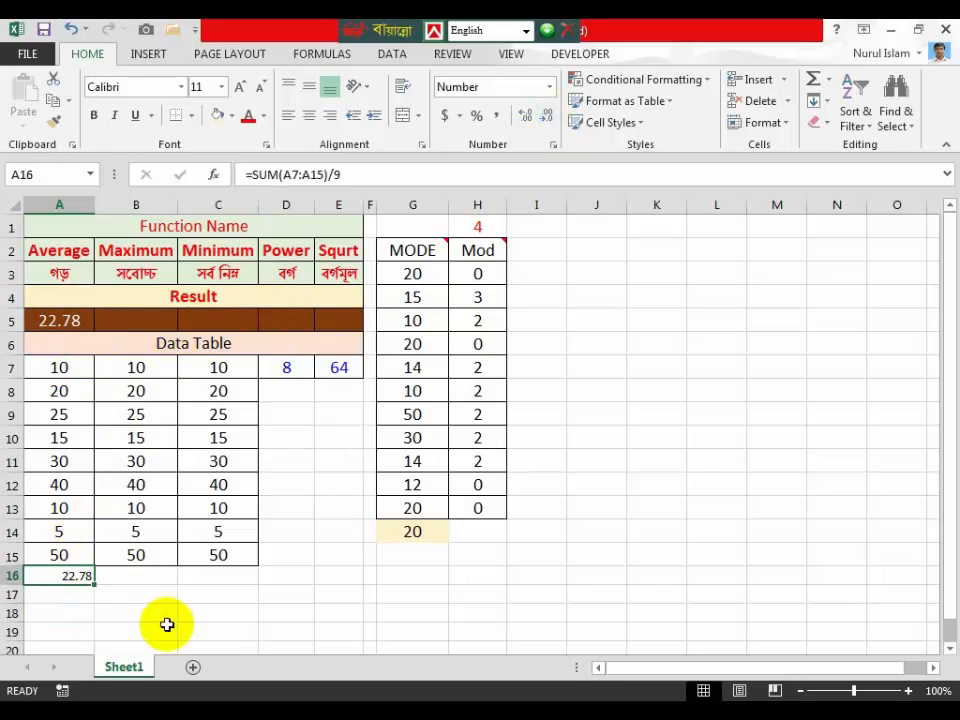
key("Delete")
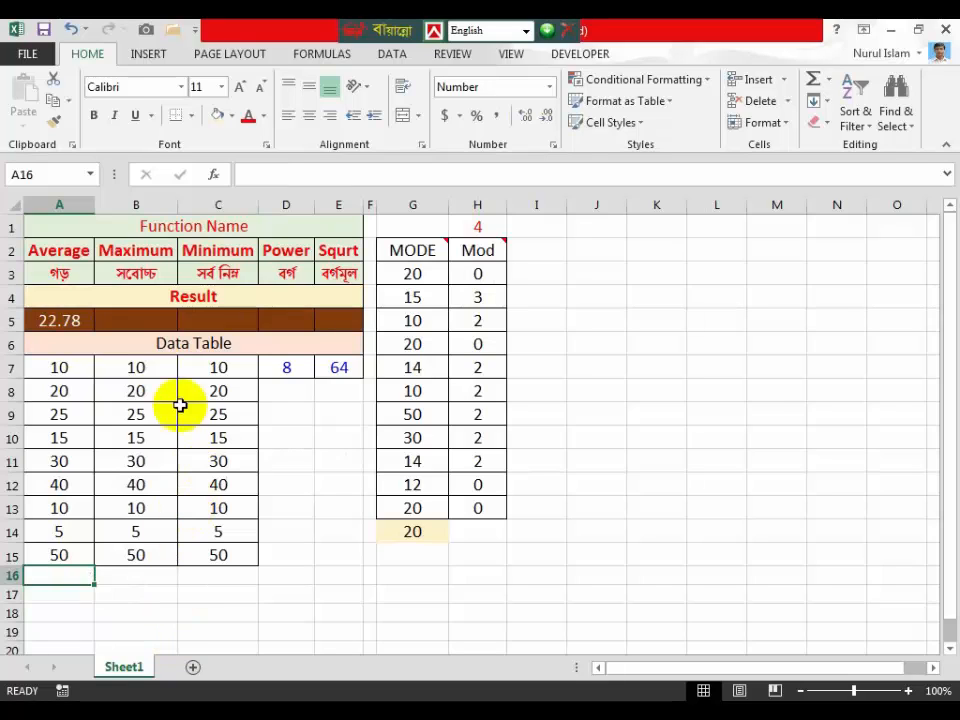
Enter the formula =MAX(B7:B15) in result cell B5 under the Maximum heading.
left_click(131, 320)
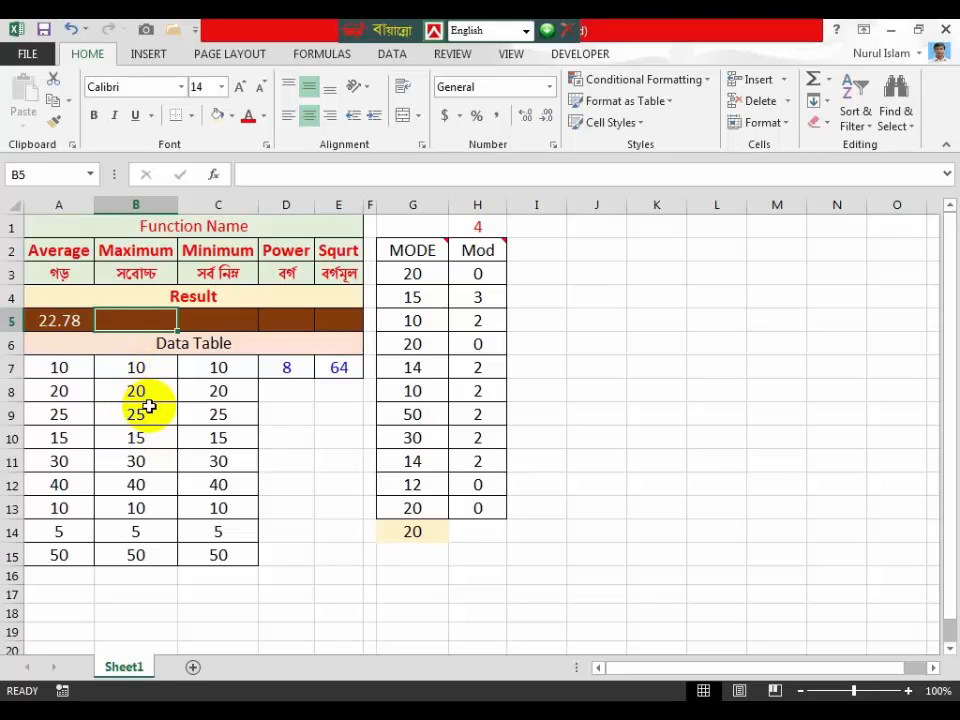
type("=")
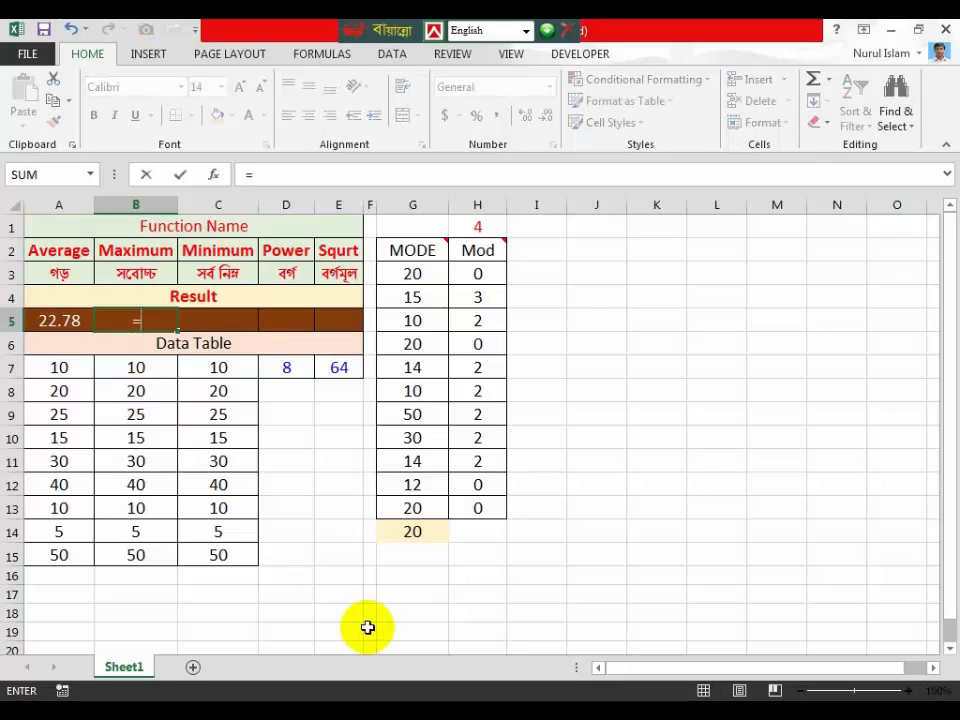
type("m")
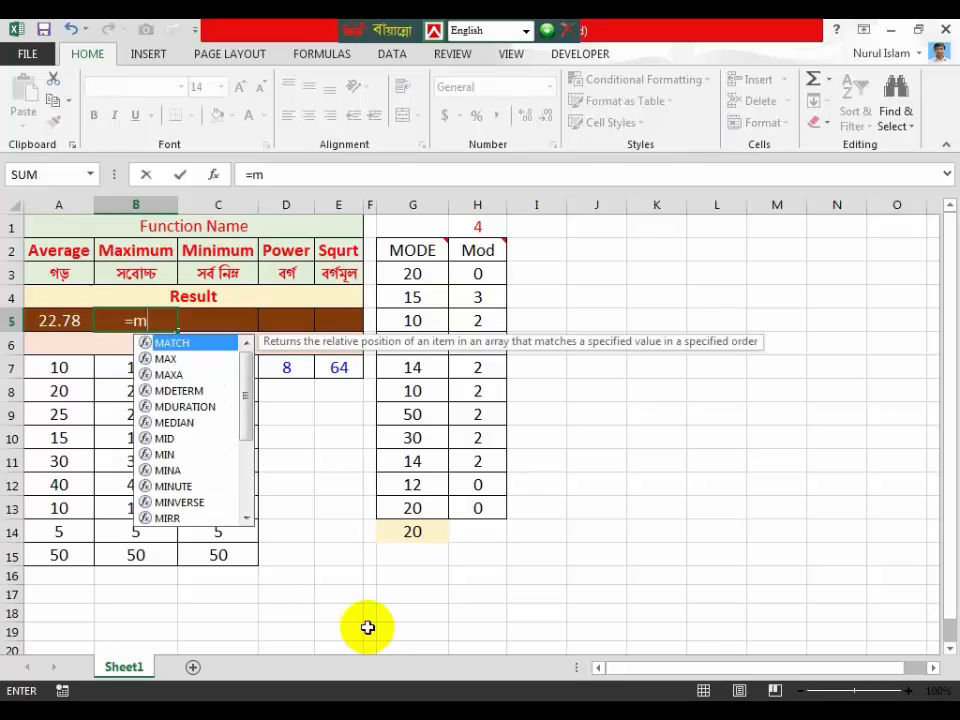
type("ax")
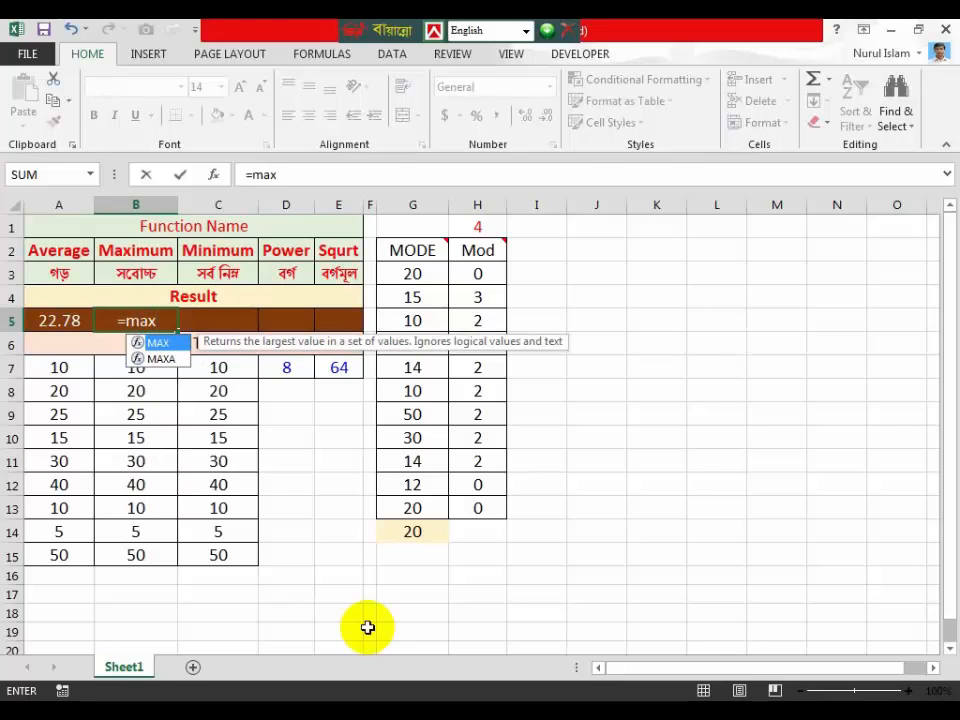
left_click(163, 343)
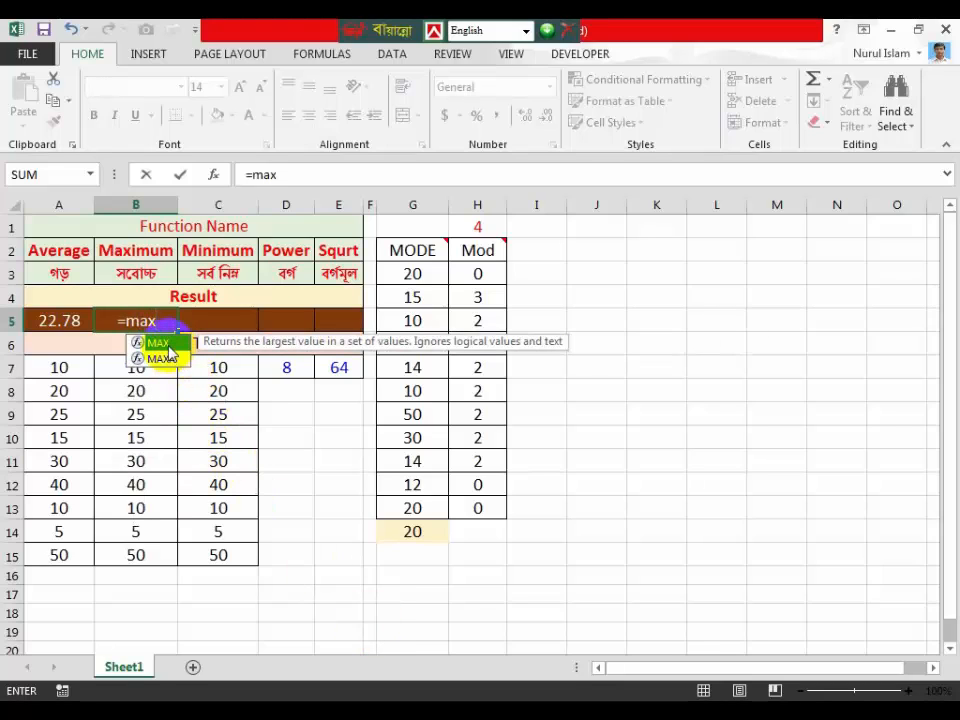
double_click(165, 343)
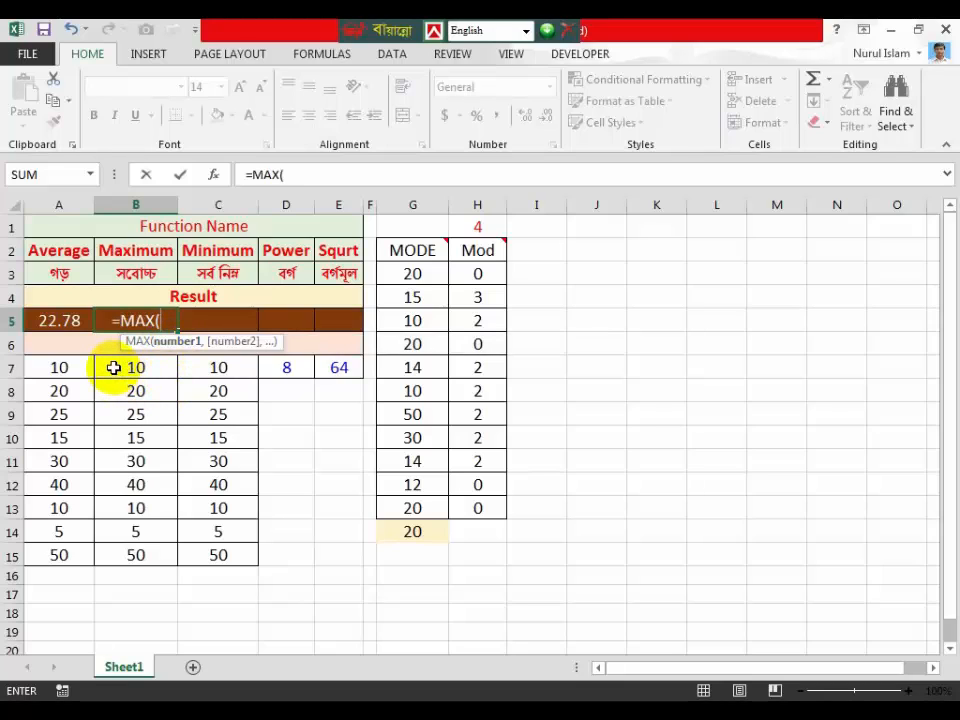
left_click_drag(114, 368, 105, 548)
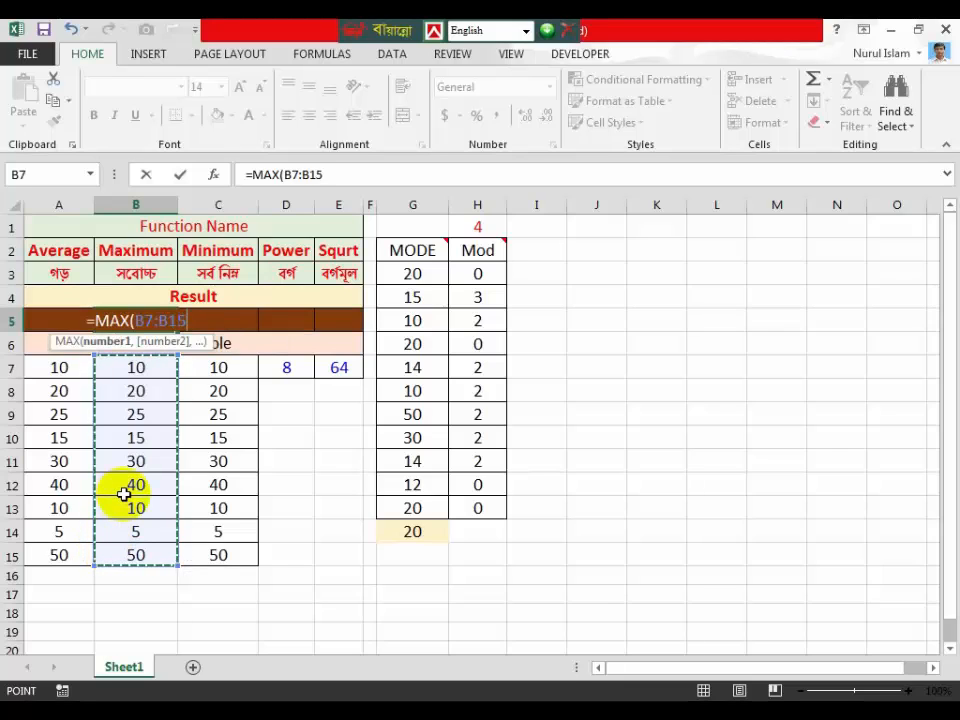
type(")")
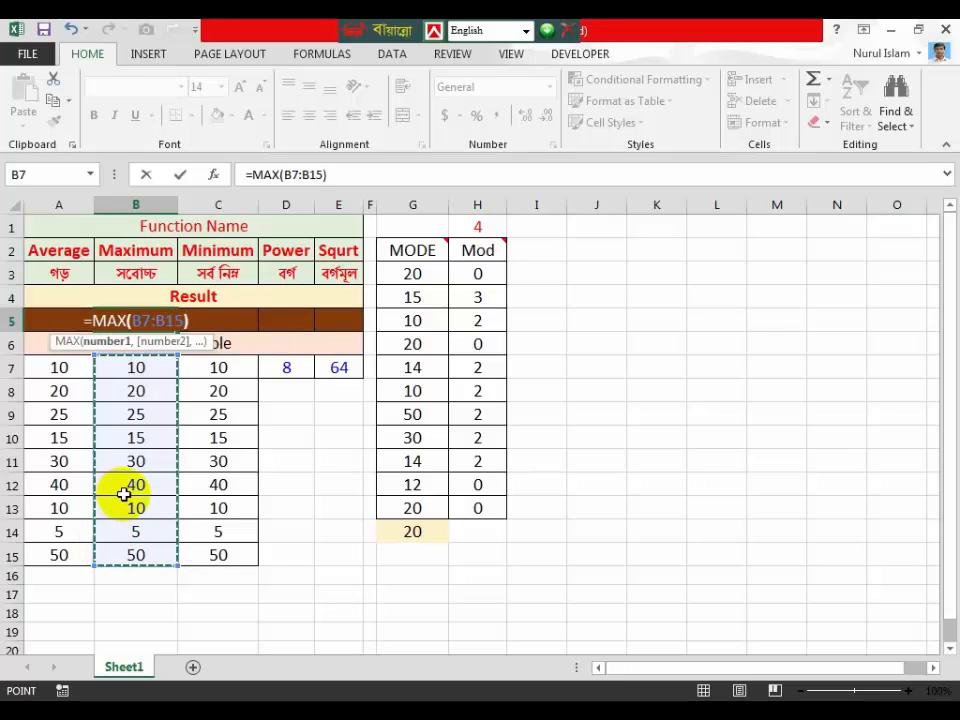
key("Return")
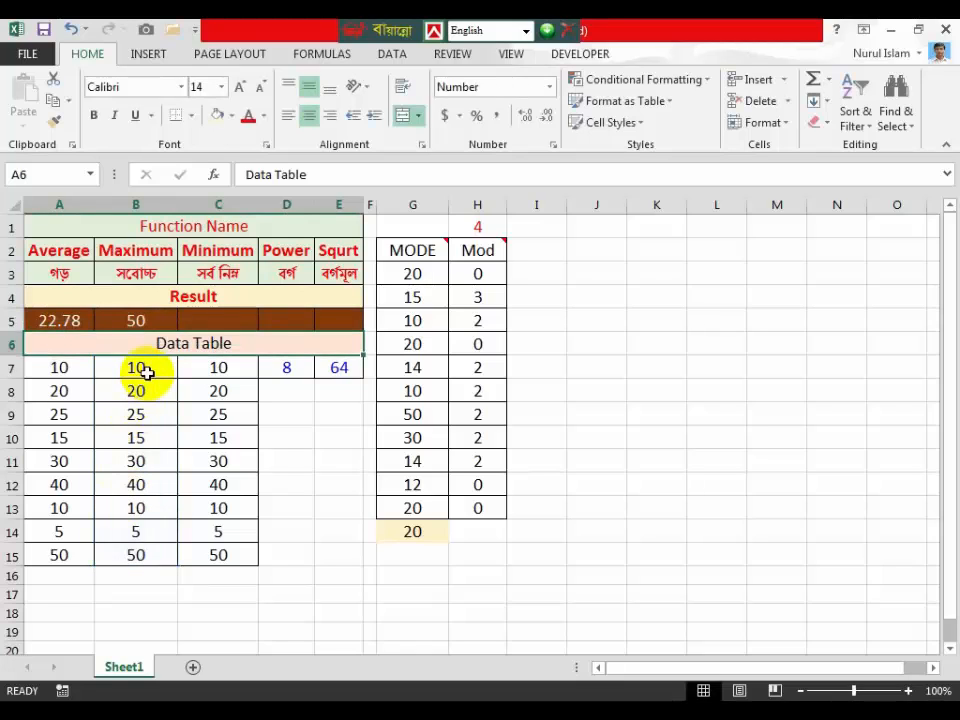
Set cell B11 in the Maximum data to 60 and cell A10 in the Average data to 58.
left_click(139, 461)
type("60")
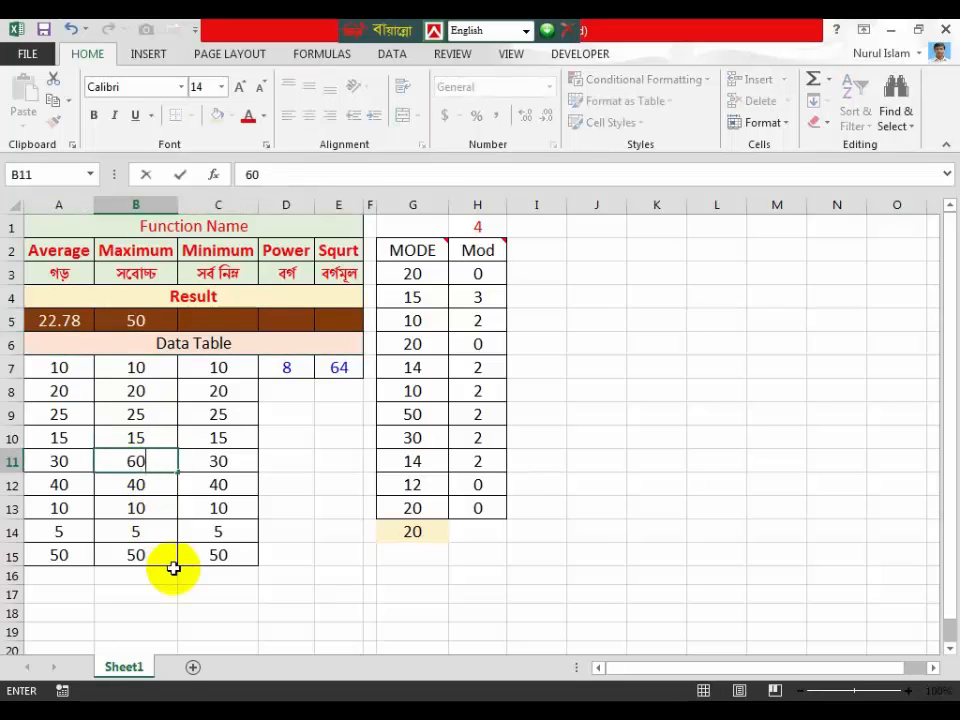
left_click(222, 592)
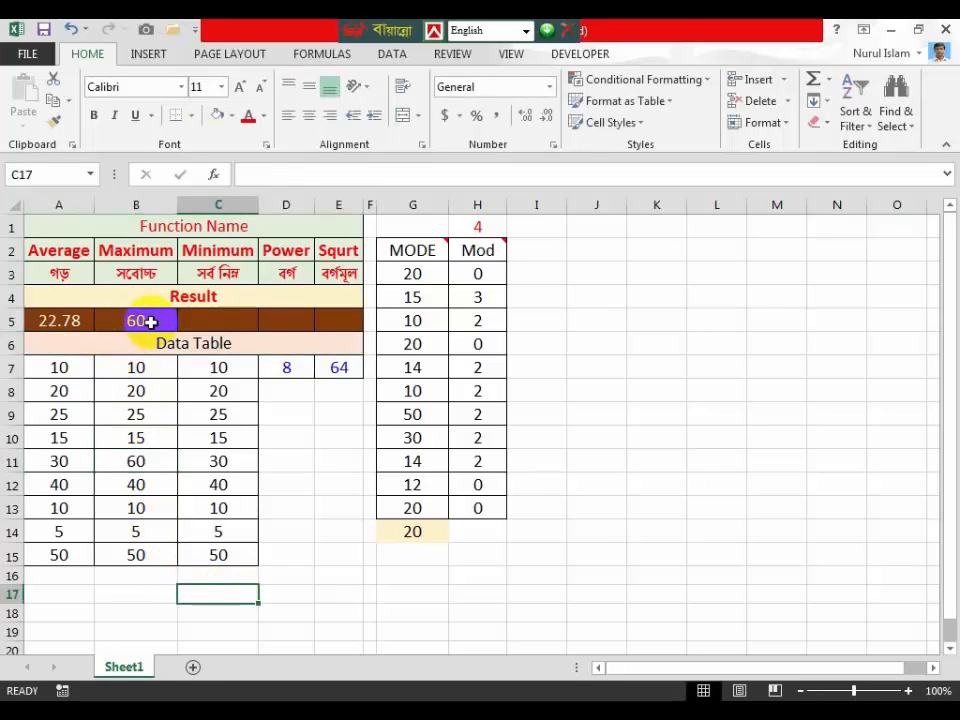
left_click(50, 436)
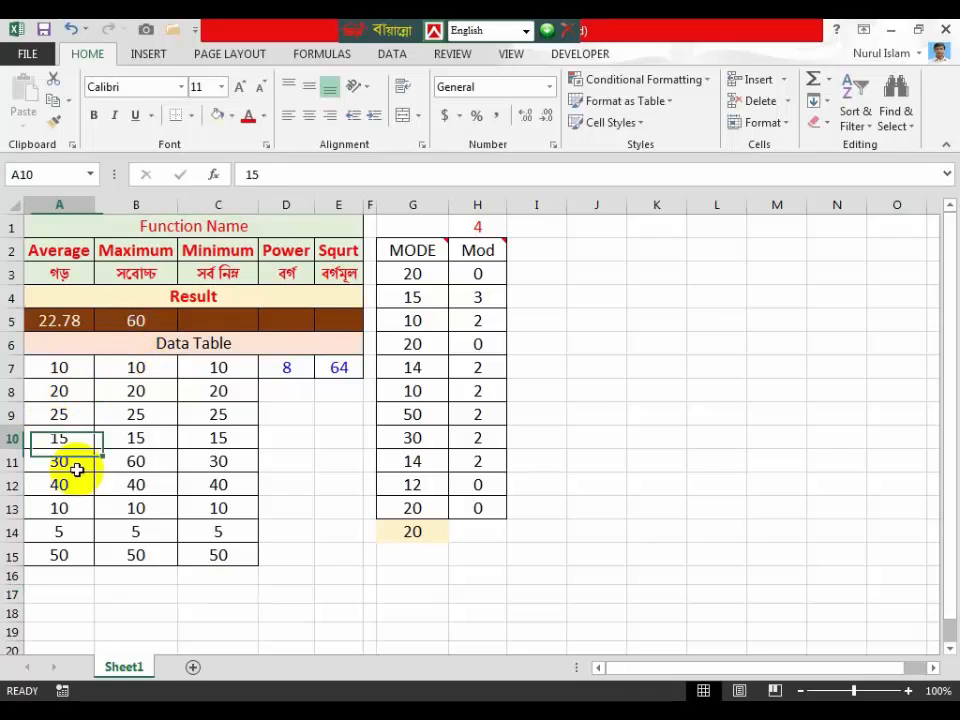
type("58")
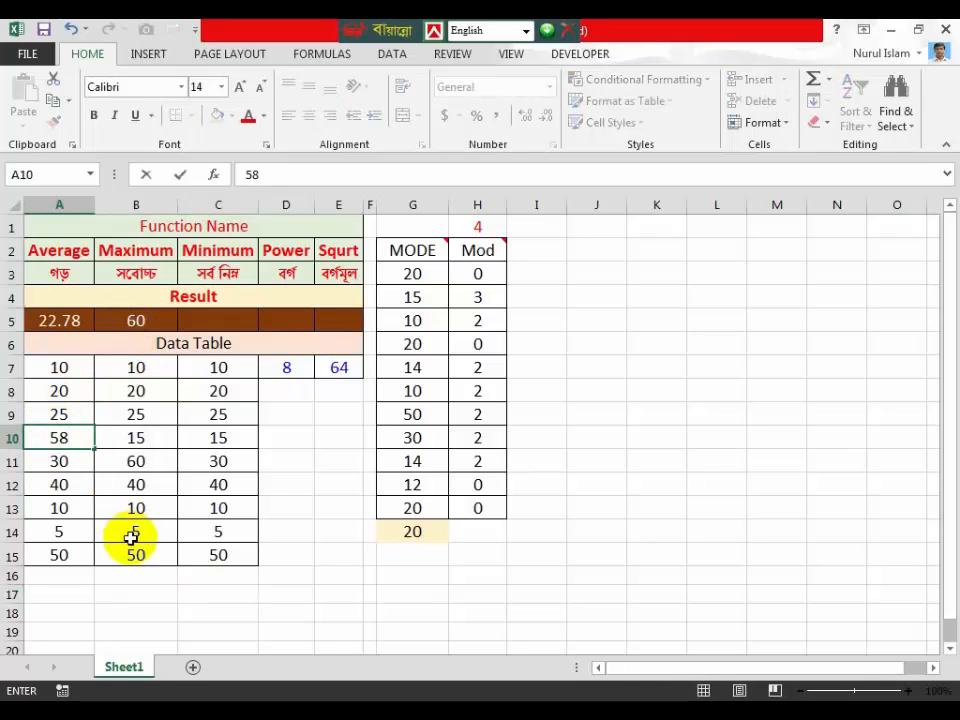
left_click(223, 608)
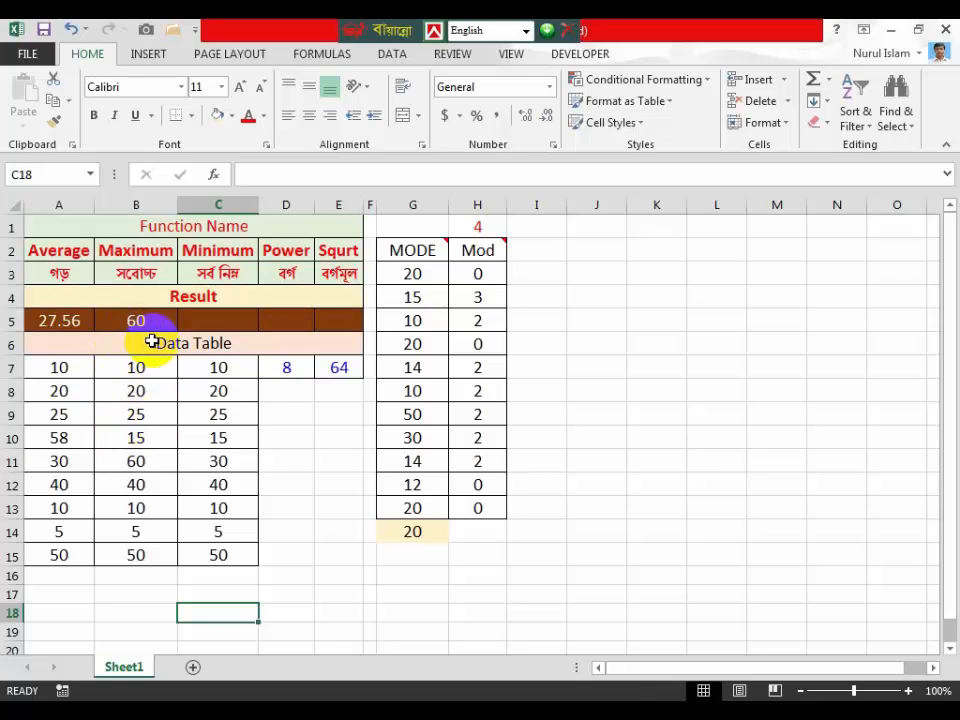
Enter the formula =MIN(C7:C15) in result cell C5 under the Minimum heading.
left_click(216, 325)
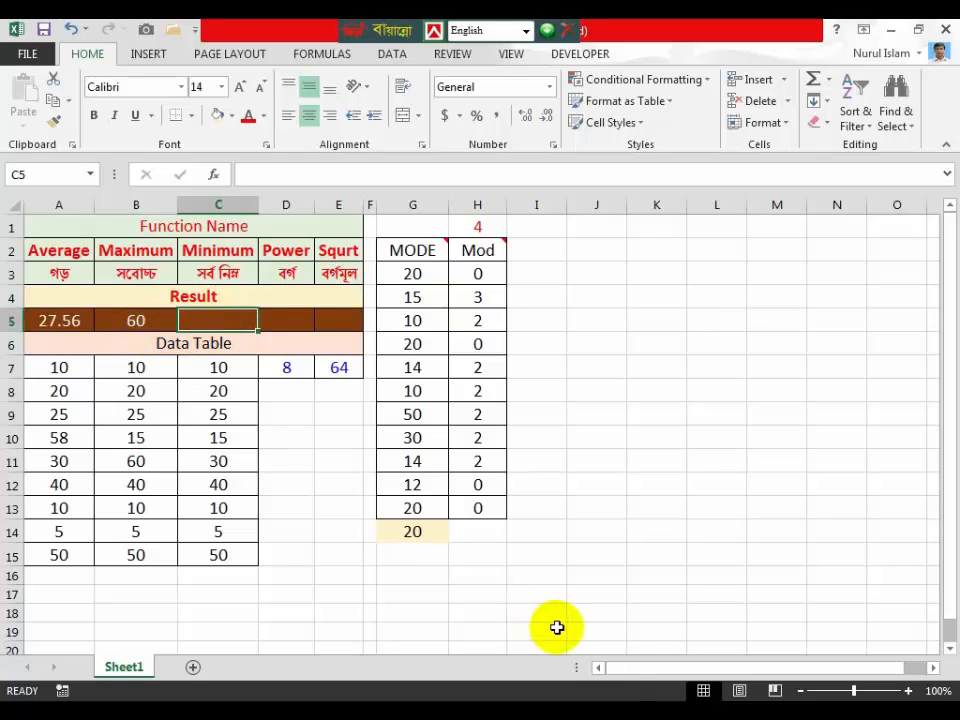
type("=")
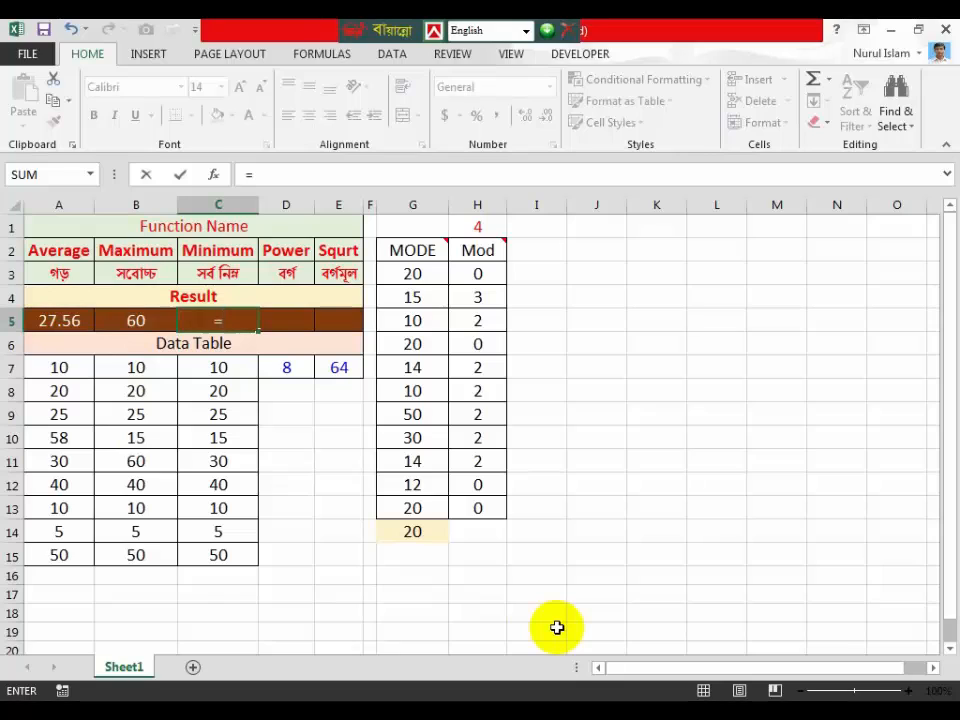
type("min")
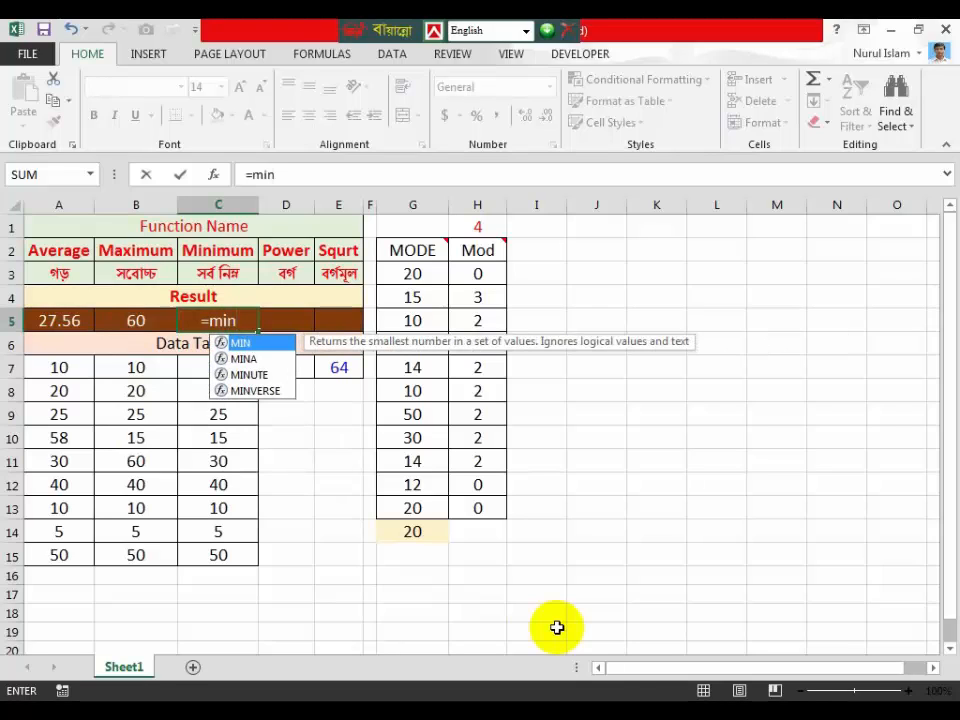
type("(")
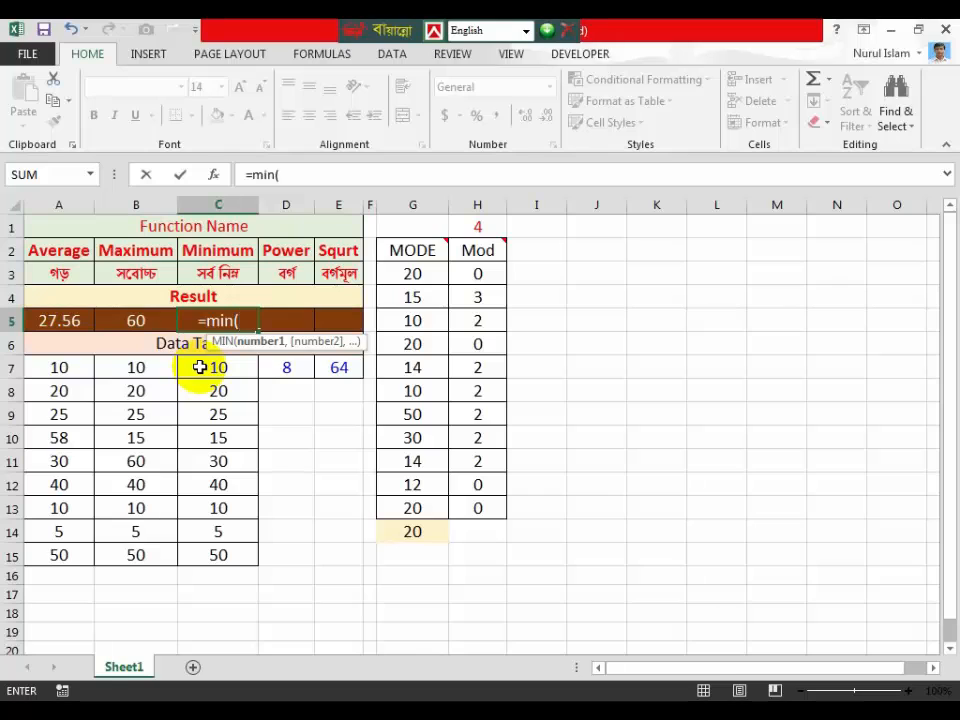
left_click_drag(200, 367, 221, 546)
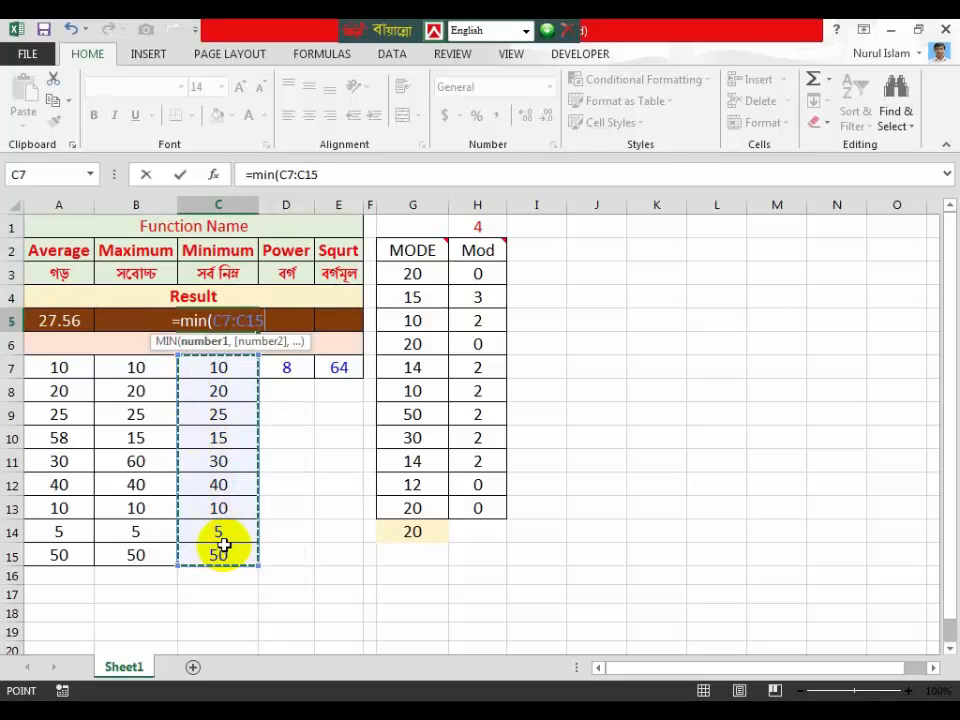
type(")")
key("Return")
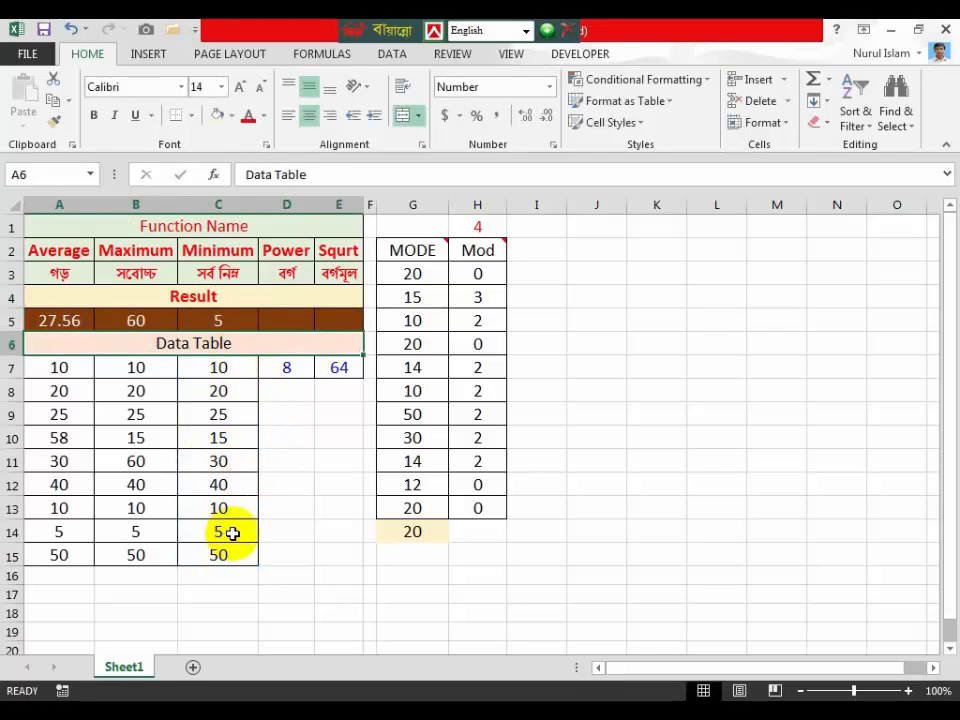
Set cell C9 in the Minimum data to 2 to test the minimum formula.
left_click(224, 420)
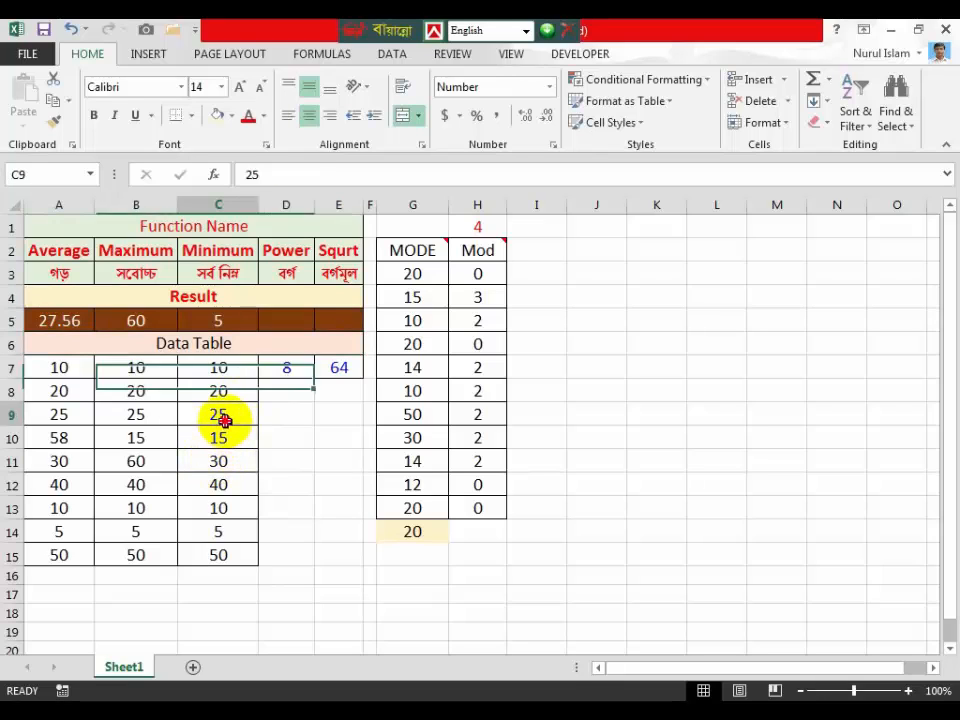
type("2")
left_click(240, 484)
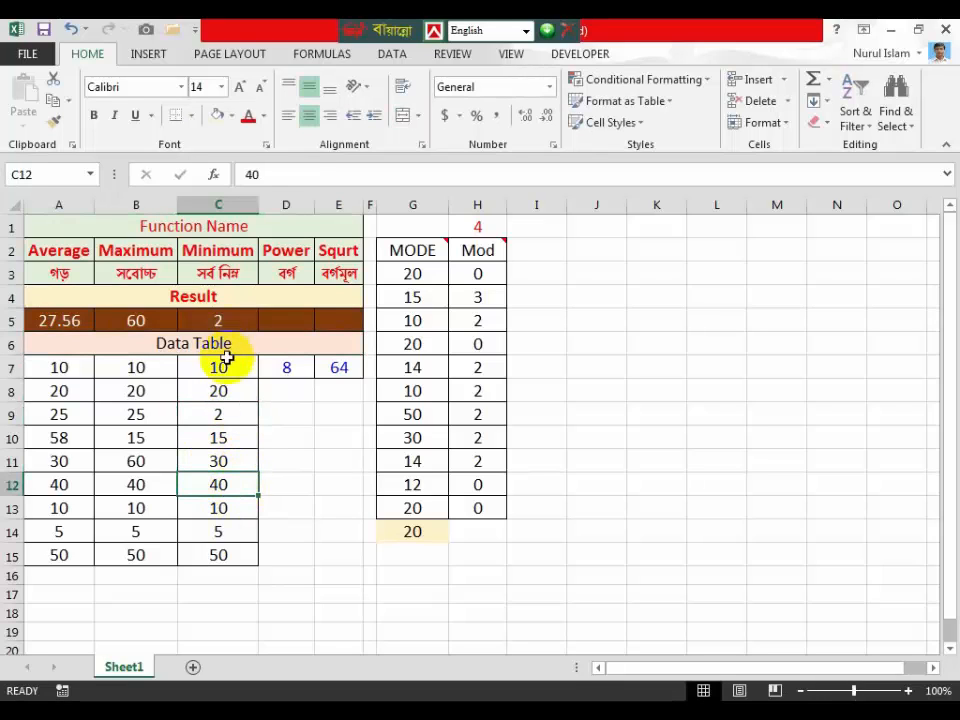
Set cell C13 in the Minimum data to 1 to test the minimum formula again.
left_click(222, 508)
type("1")
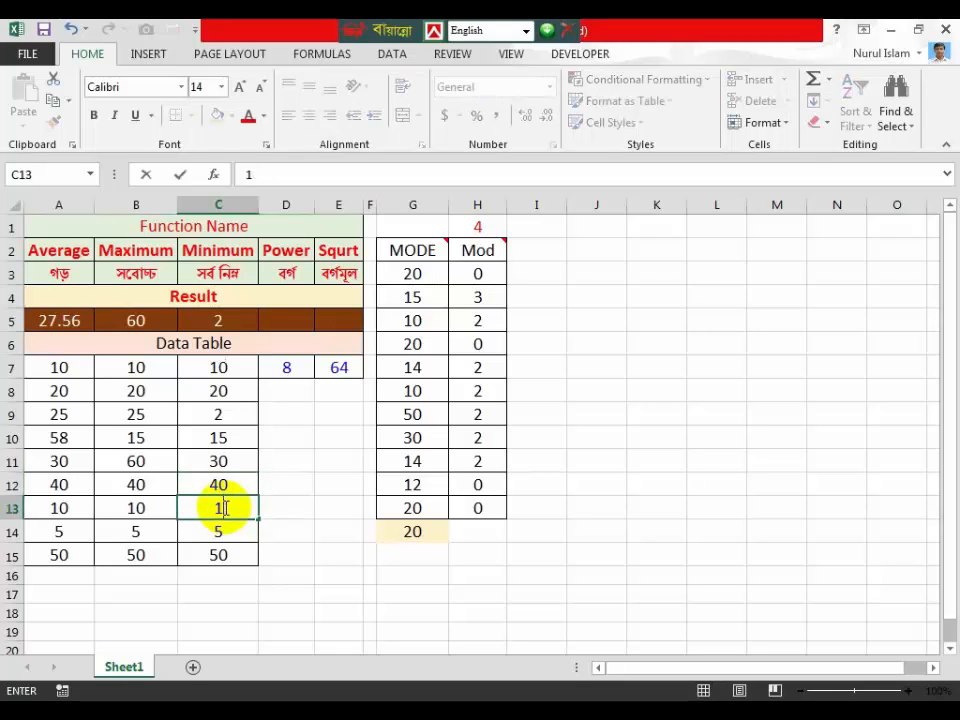
left_click(221, 458)
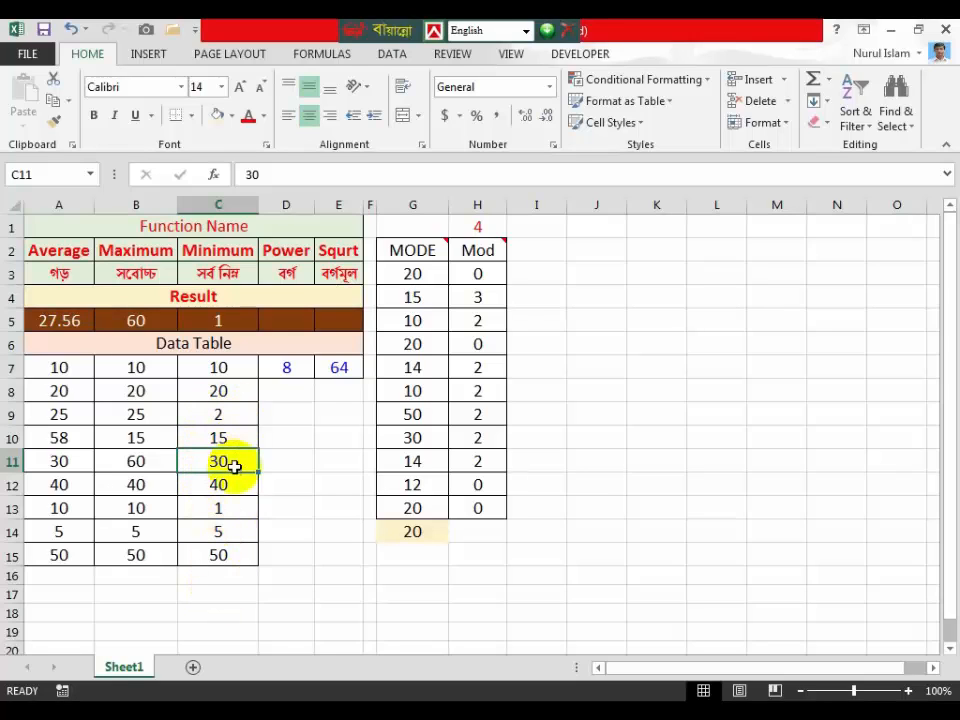
Set cell C13 in the Minimum data back to 10.
left_click(228, 507)
double_click(241, 512)
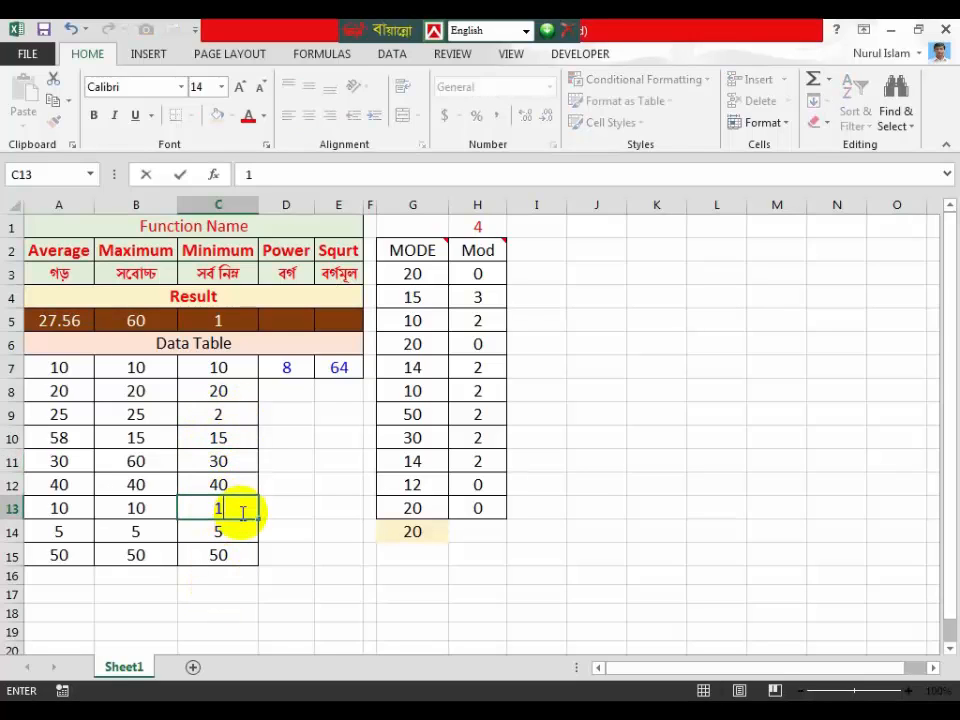
type("0")
left_click(218, 594)
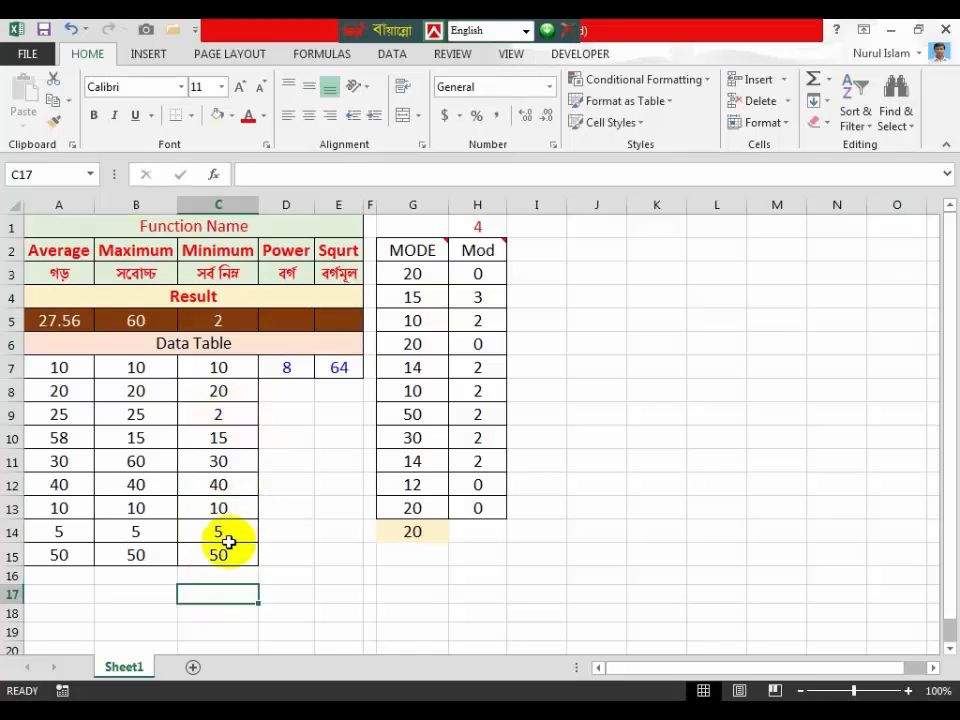
Enter 1 in cell C16, directly below the Minimum data.
left_click(229, 577)
type("1")
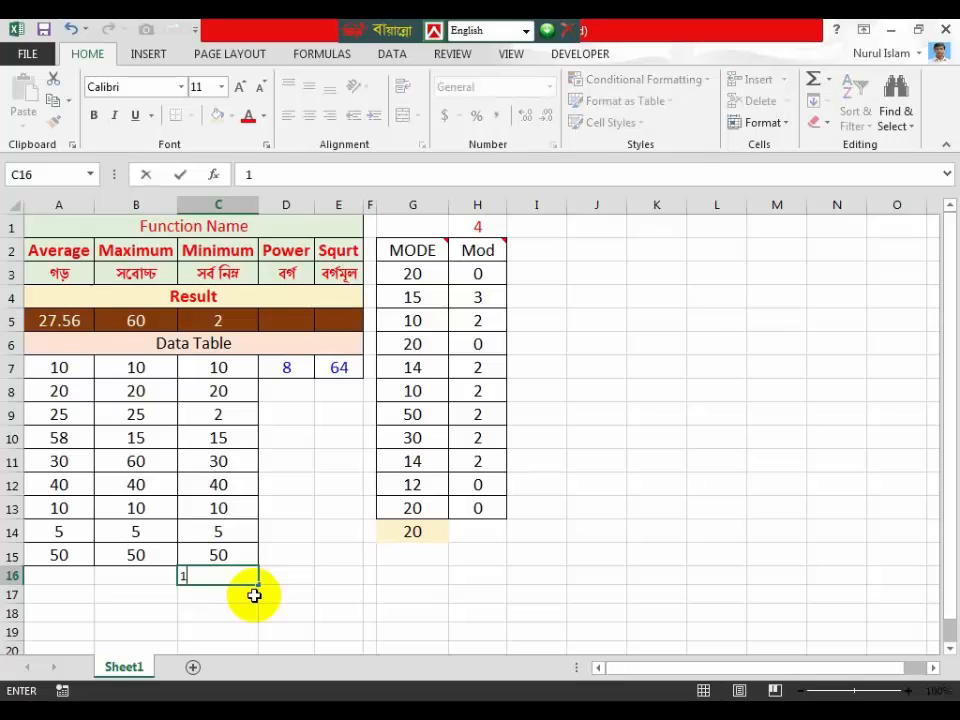
left_click_drag(300, 617, 311, 604)
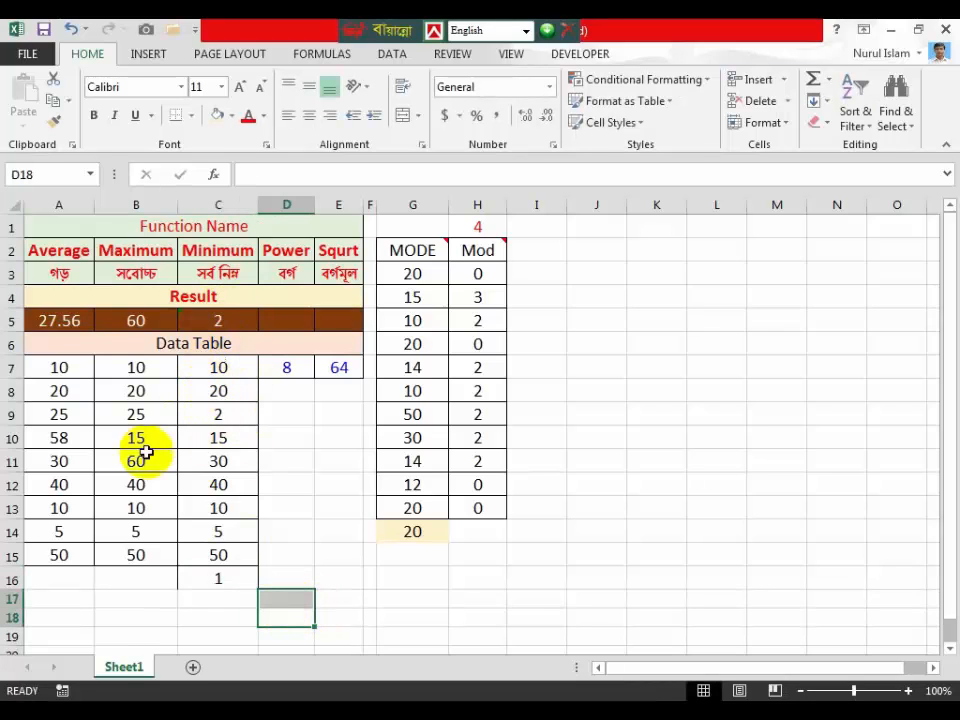
Extend the minimum formula in C5 to cover the added row, making it =MIN(C7:C16).
left_click(221, 321)
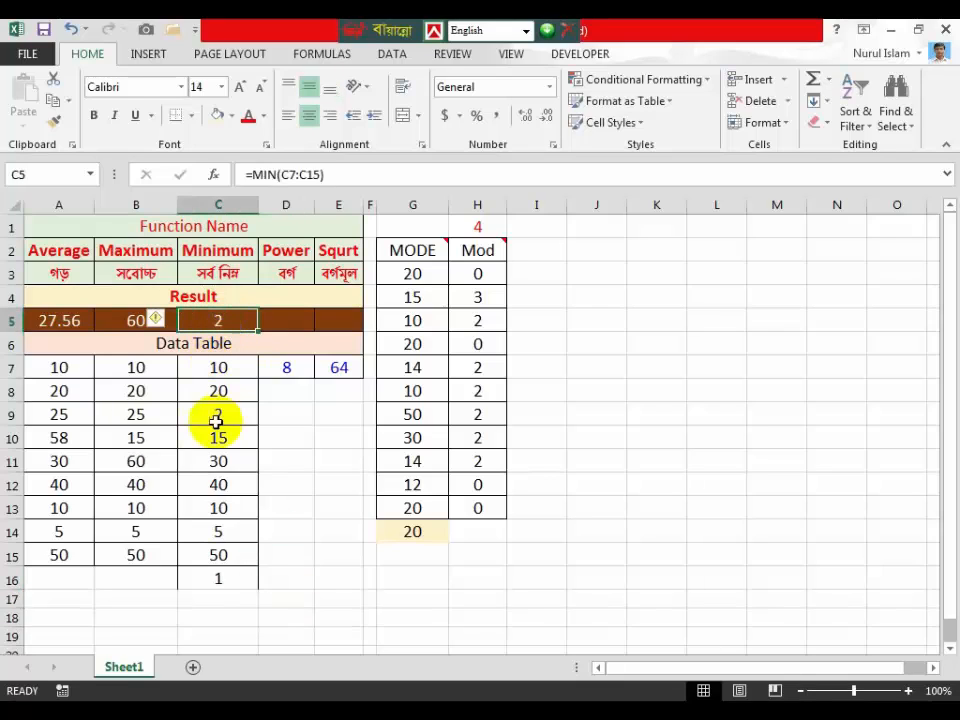
left_click(320, 176)
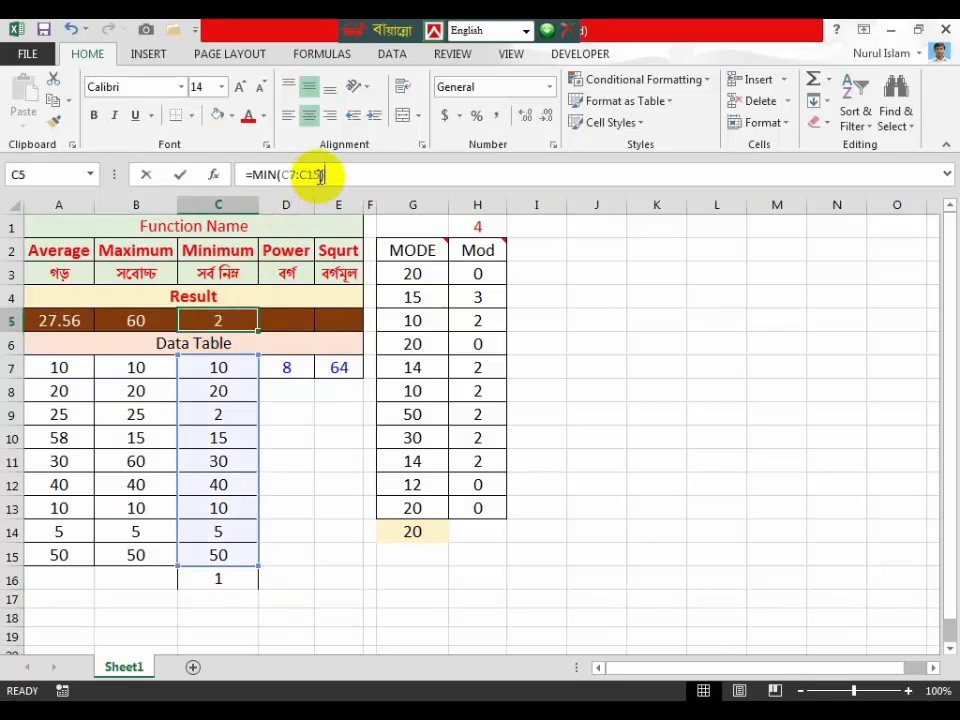
key("BackSpace")
type("6")
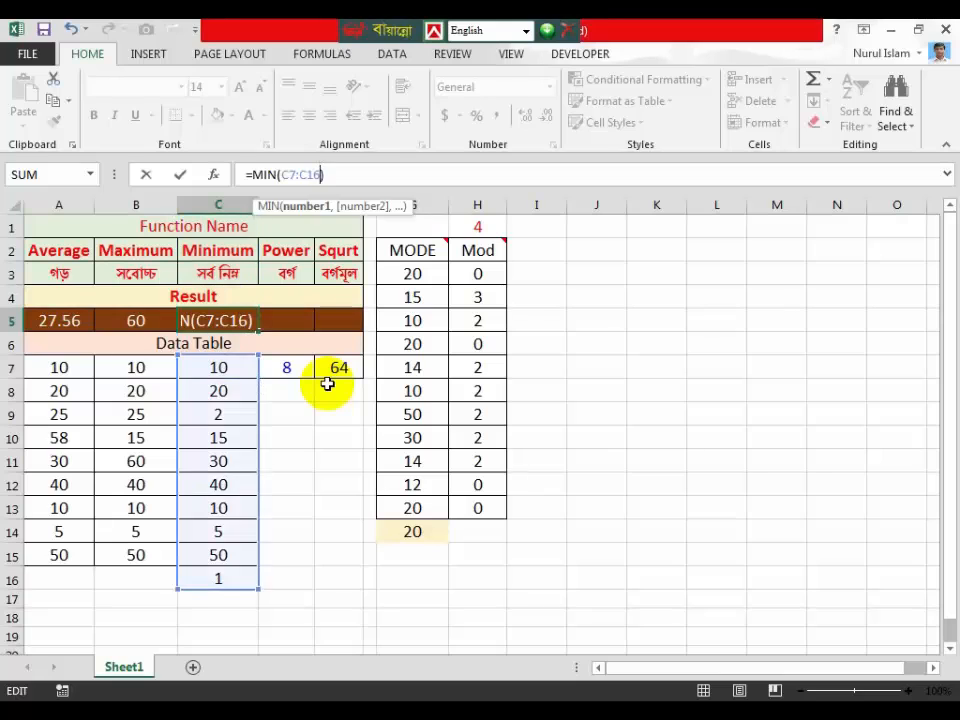
key("Return")
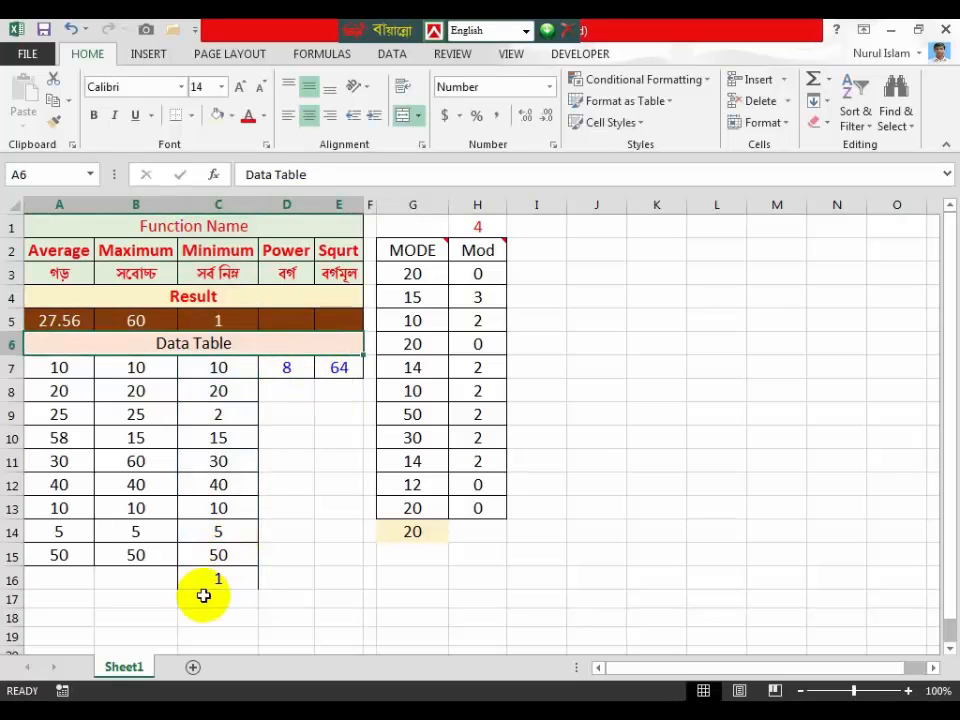
Restore the formula in C5 to =MIN(C7:C15) and delete the extra value from C16.
left_click(224, 372)
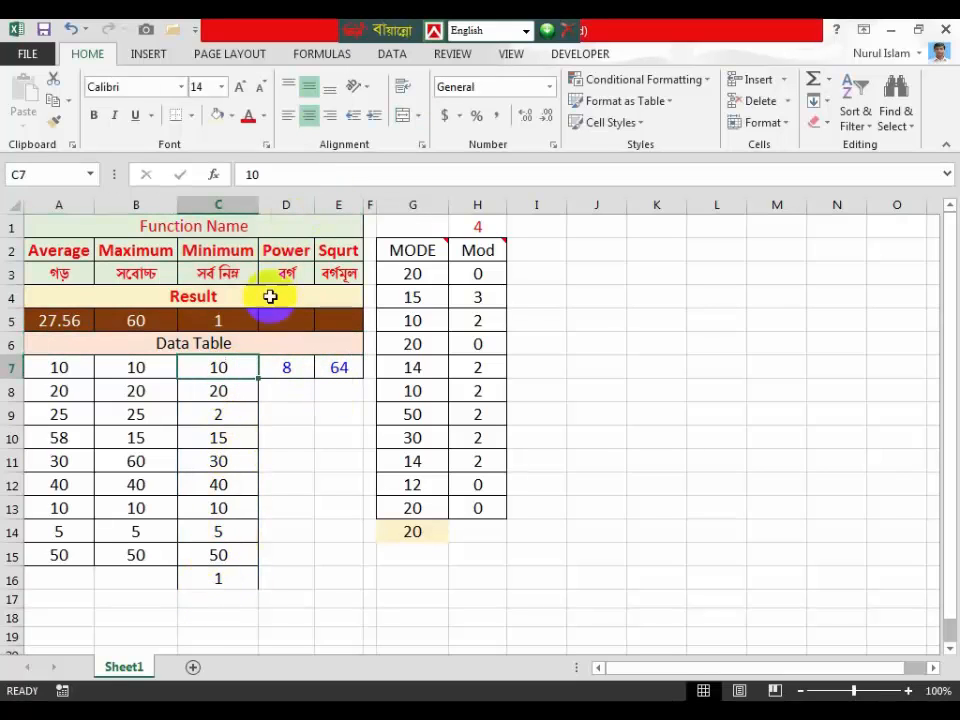
left_click(225, 318)
left_click(336, 177)
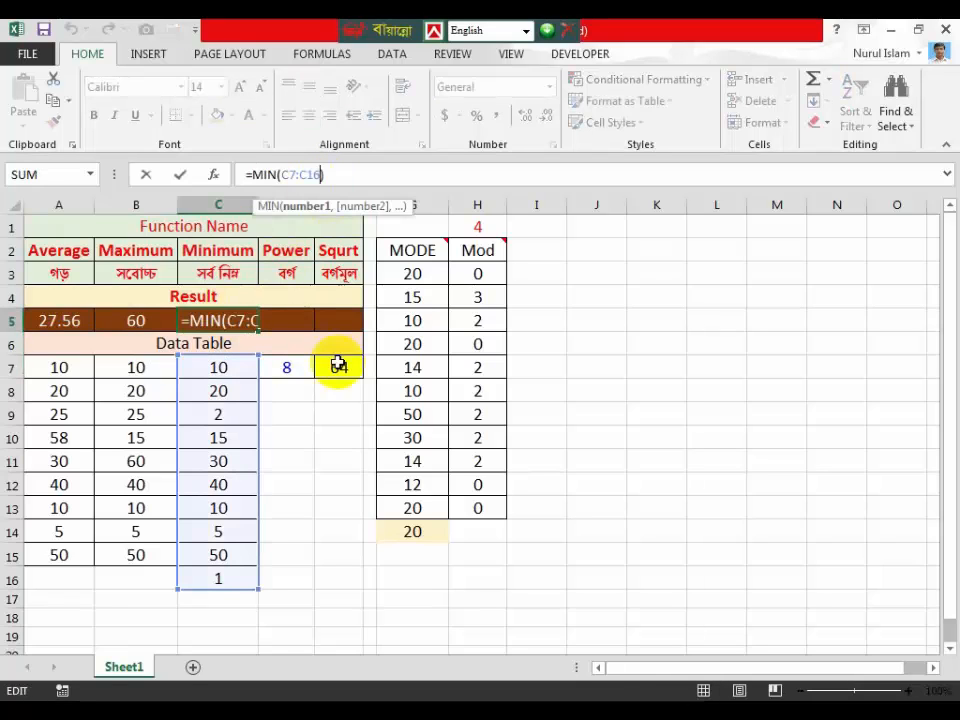
key("BackSpace")
type("5")
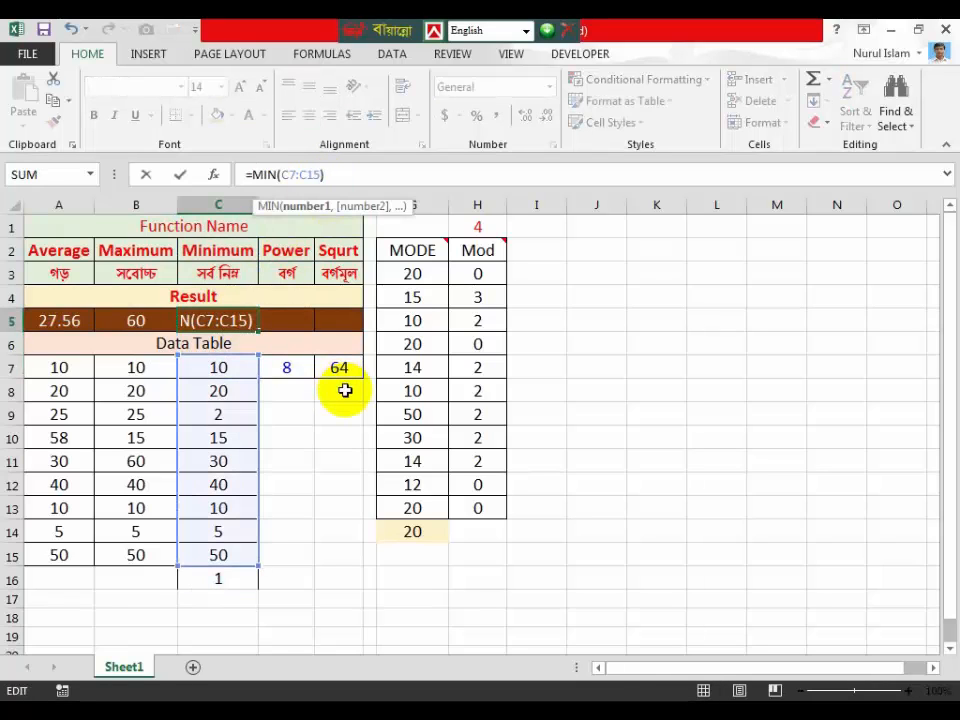
key("Return")
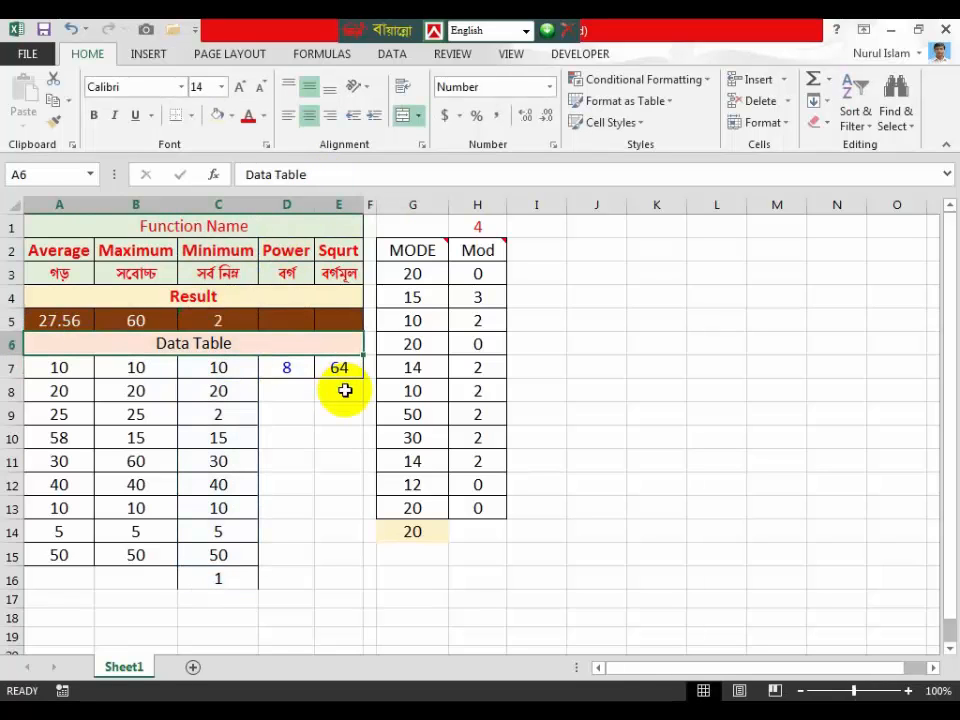
left_click(223, 578)
key("Delete")
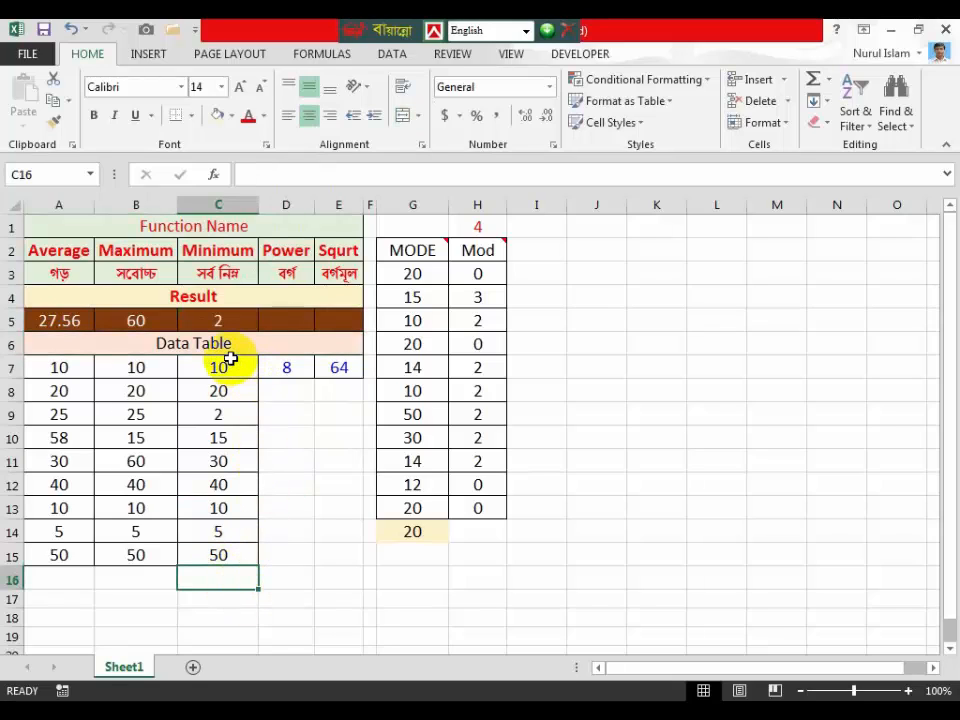
Enter the formula =POWER(D7,2) in cell D5 of the Result row, under Power.
left_click(287, 321)
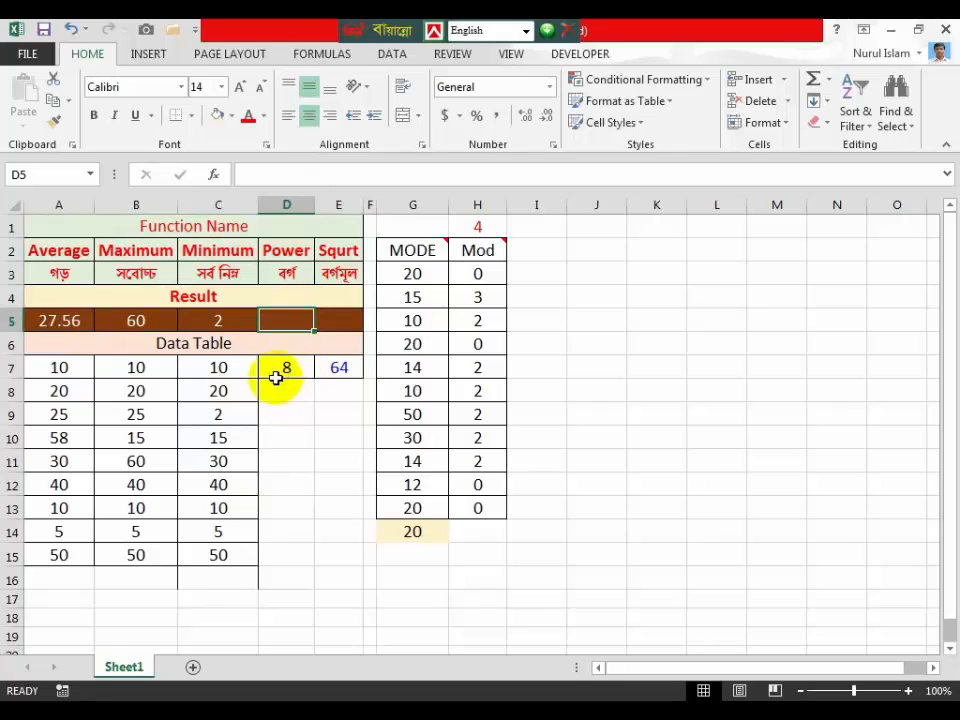
left_click(284, 320)
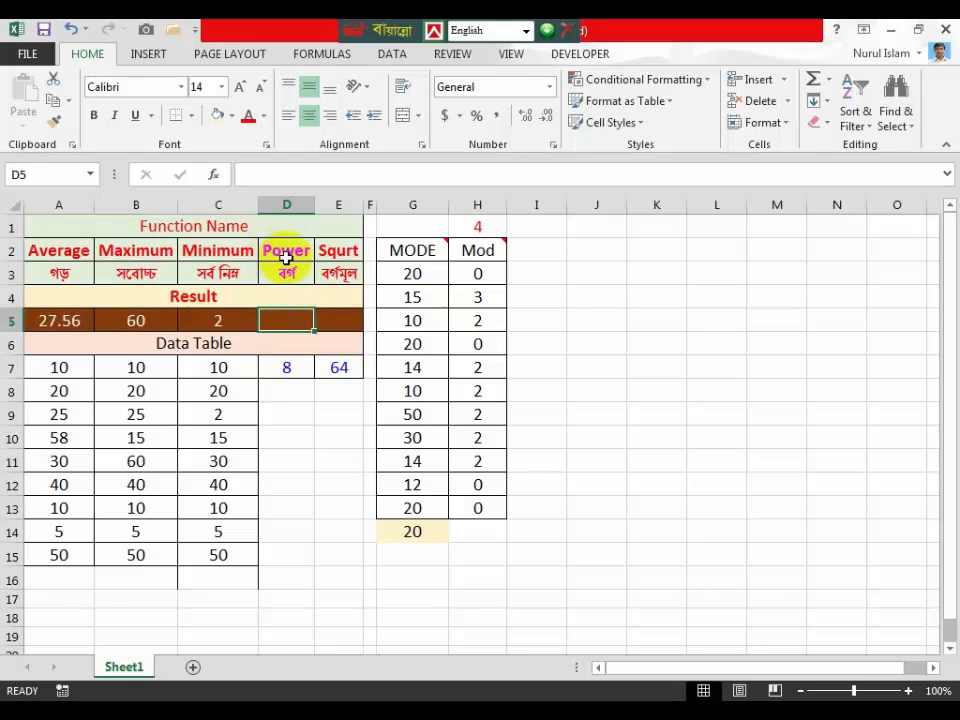
type("=")
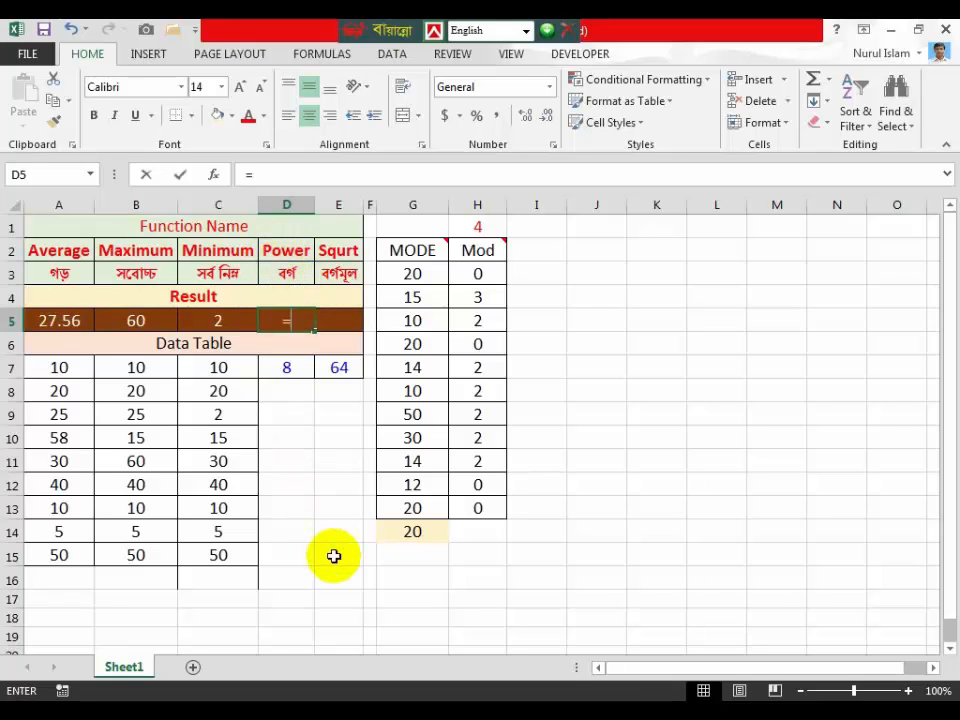
type("po")
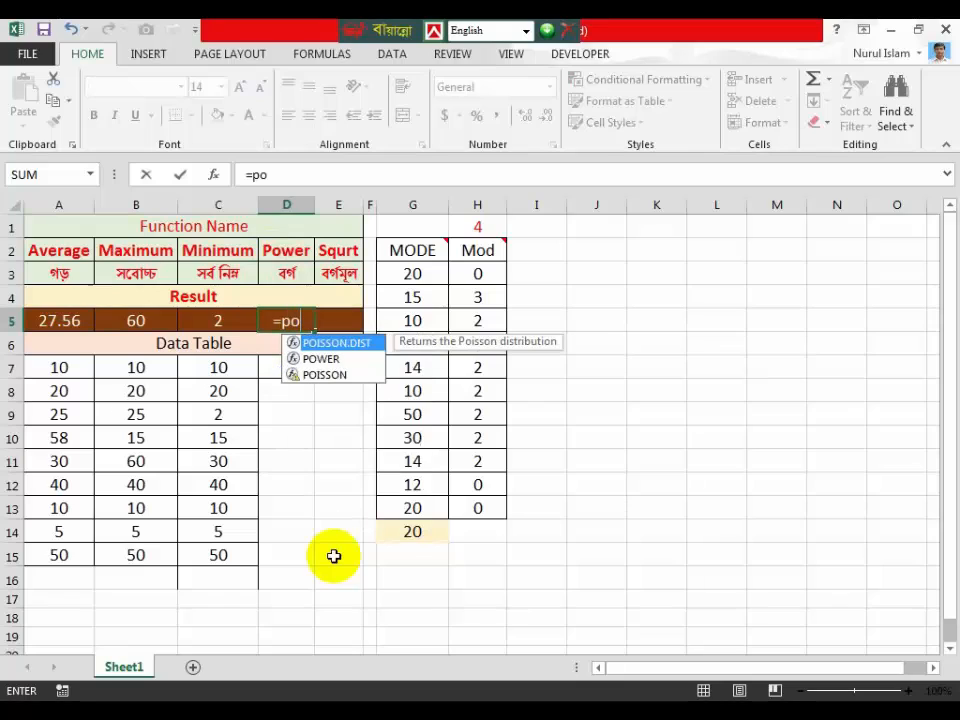
type("w")
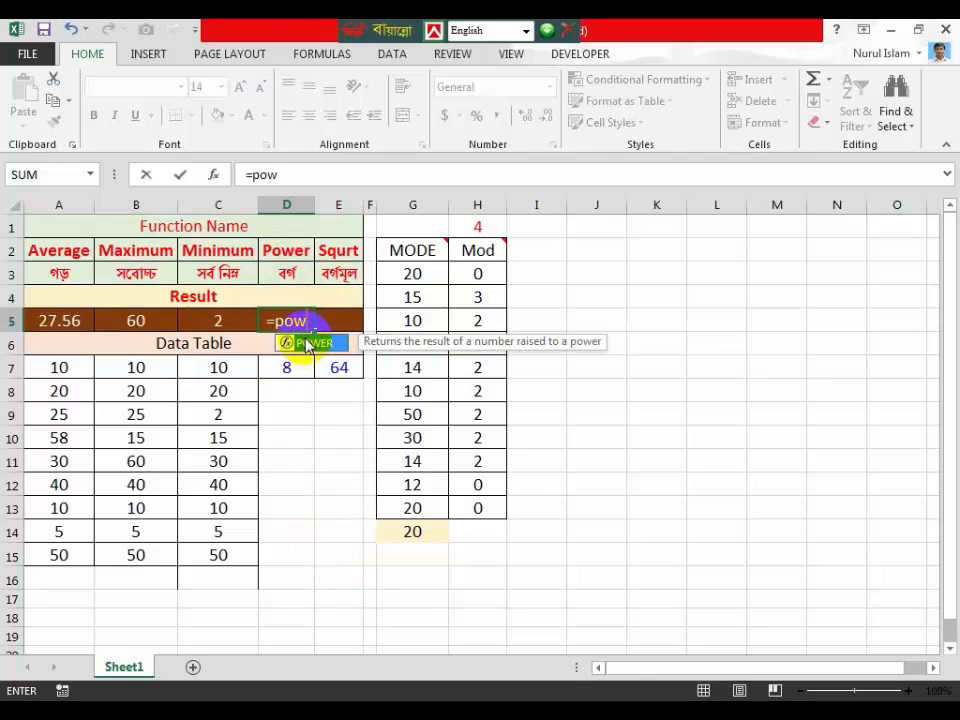
double_click(310, 343)
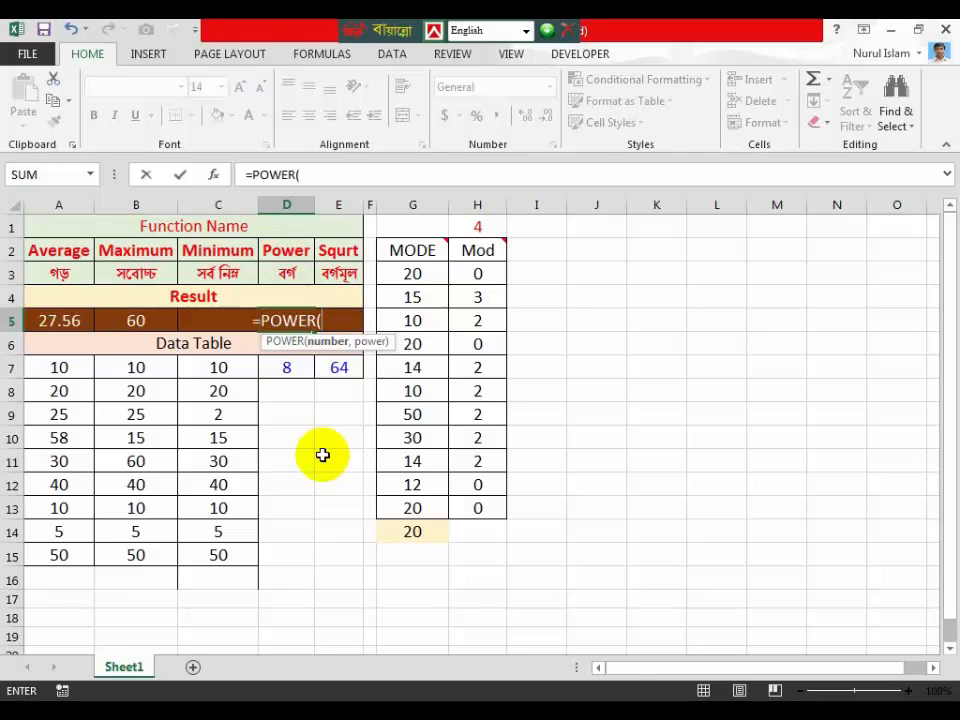
left_click(280, 368)
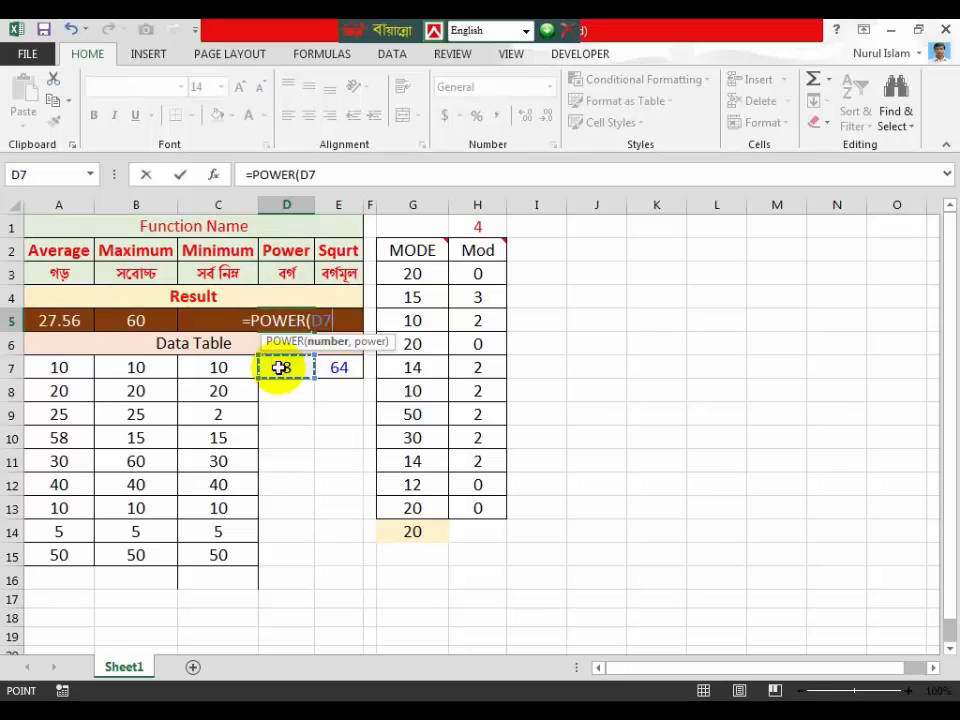
type(",")
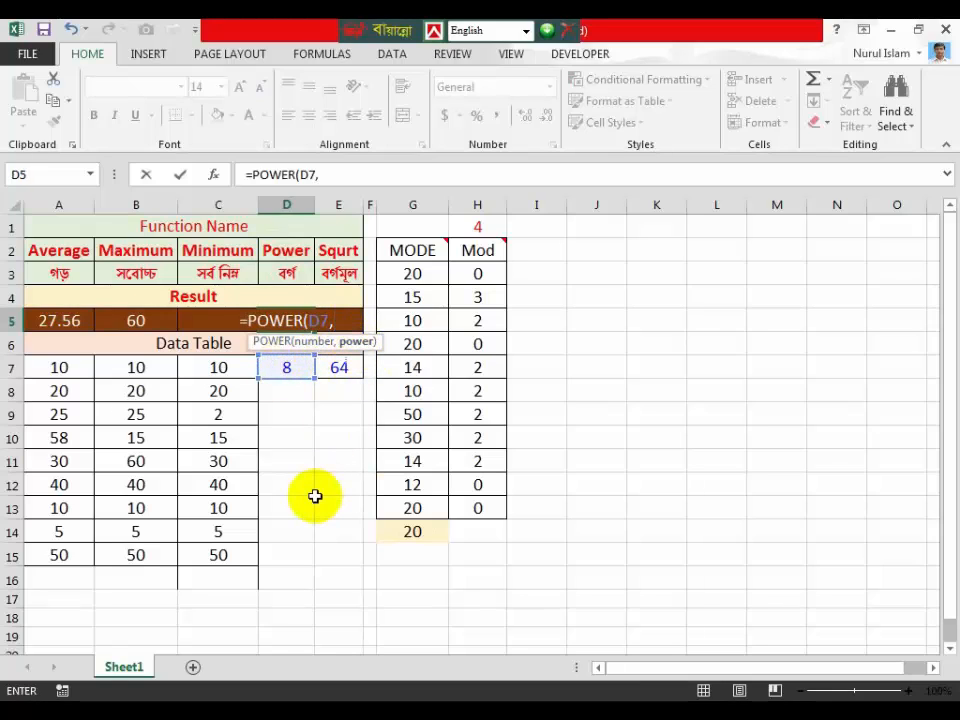
type("2")
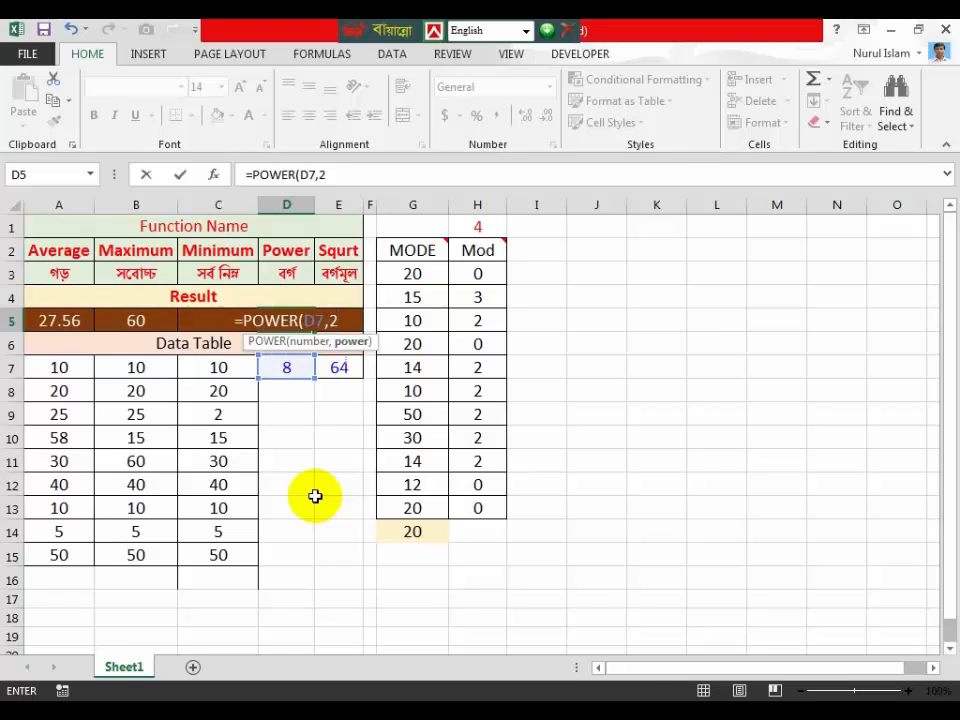
type(")")
key("Return")
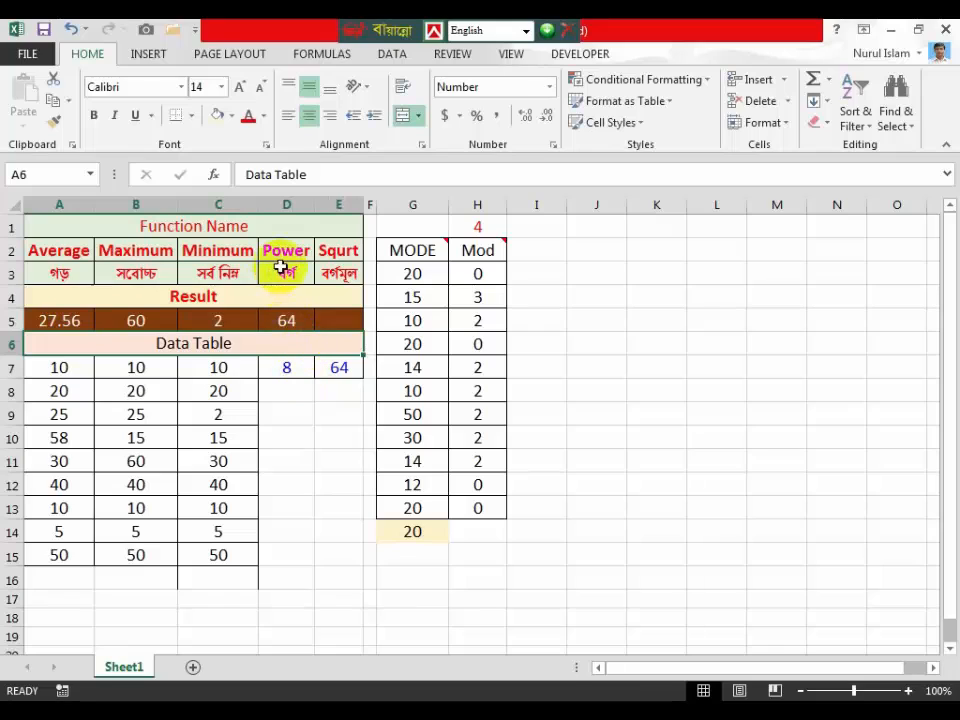
Try an exponent of 3 in the power formula in D5.
left_click(286, 321)
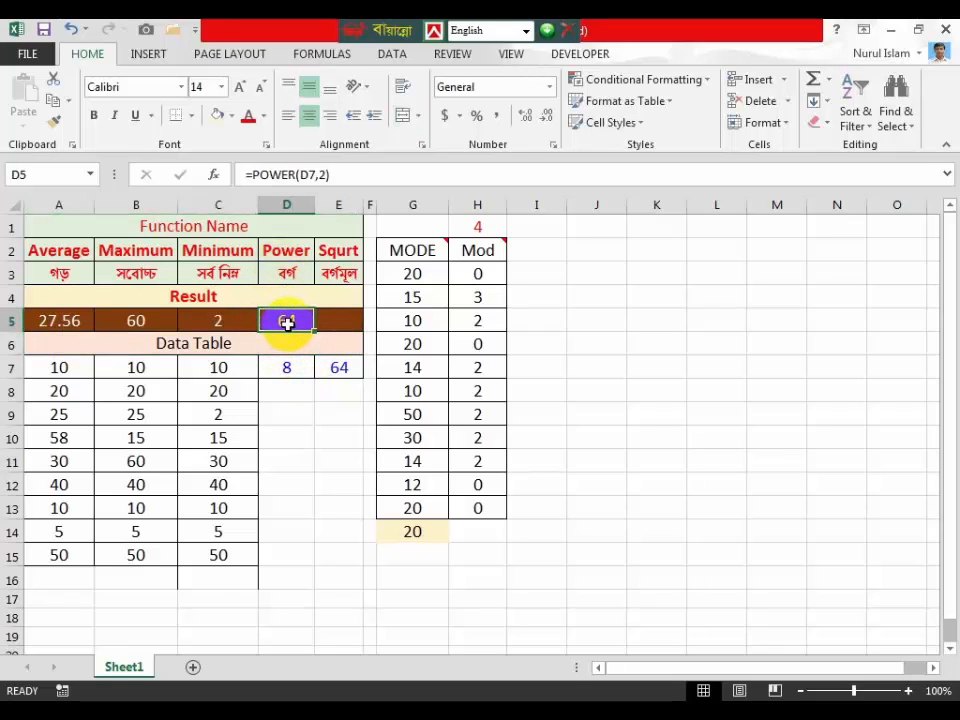
left_click(325, 175)
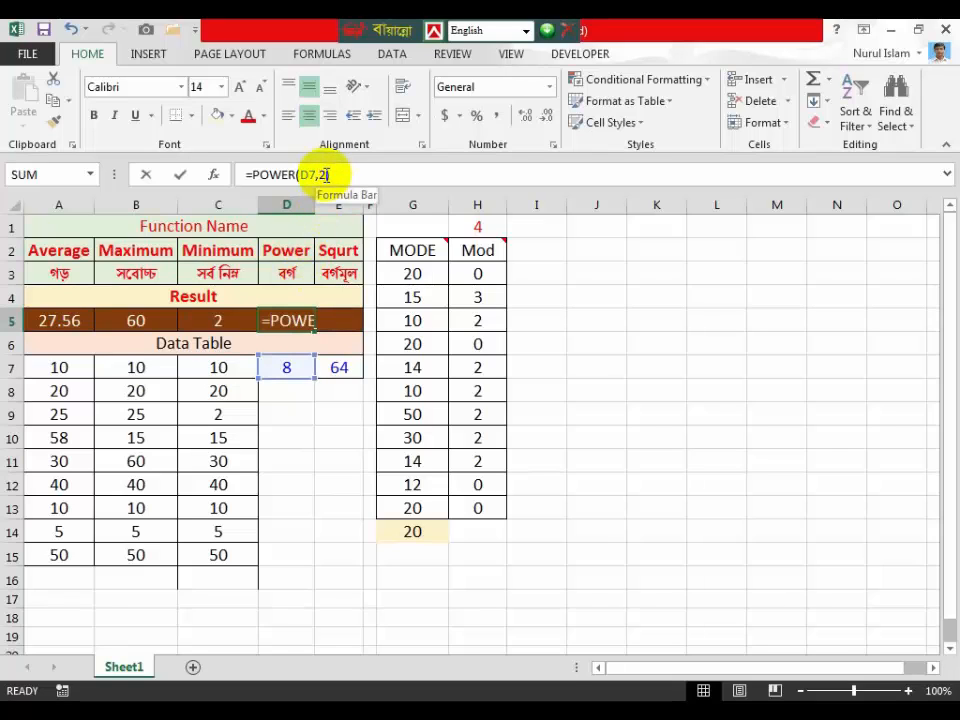
key("BackSpace")
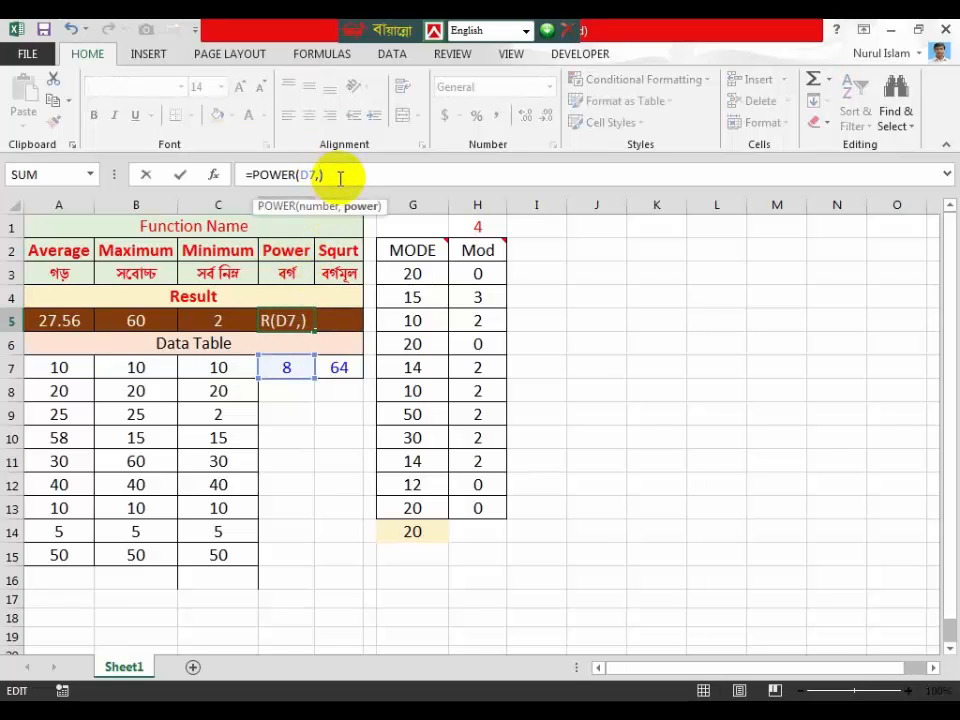
type("3")
key("Return")
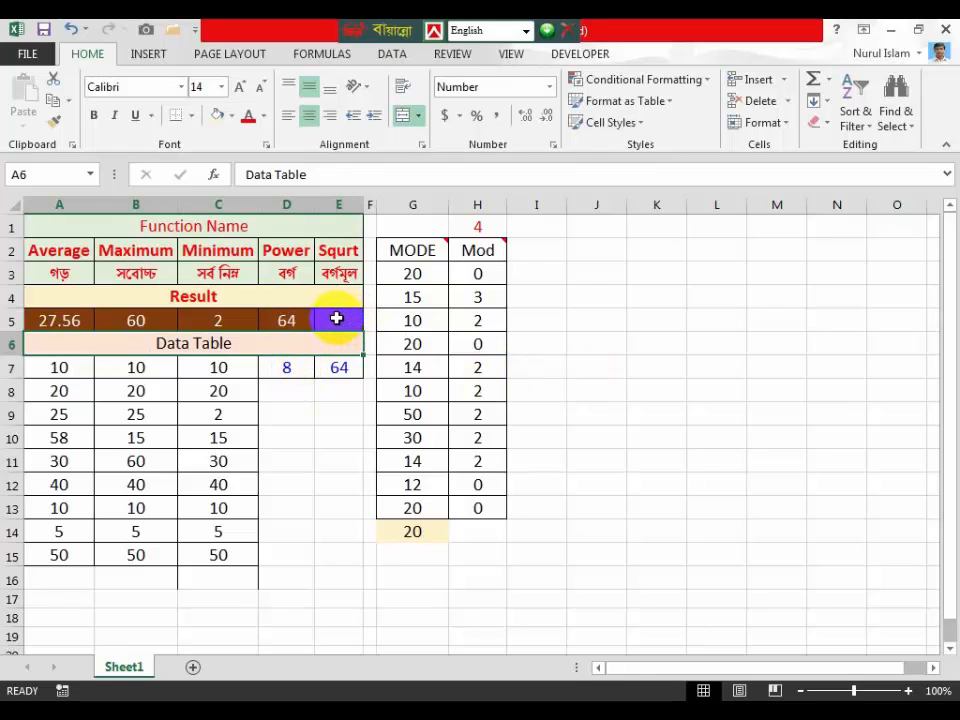
Enter the formula =SQRT(E7) in cell E5 of the Result row, under Squrt.
left_click(338, 320)
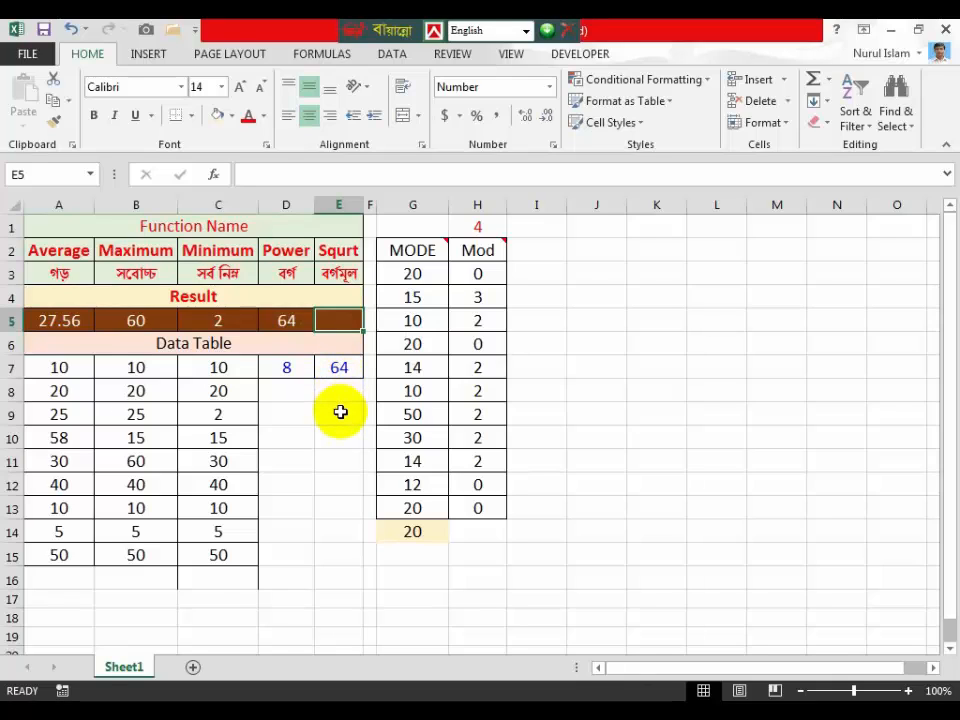
type("=")
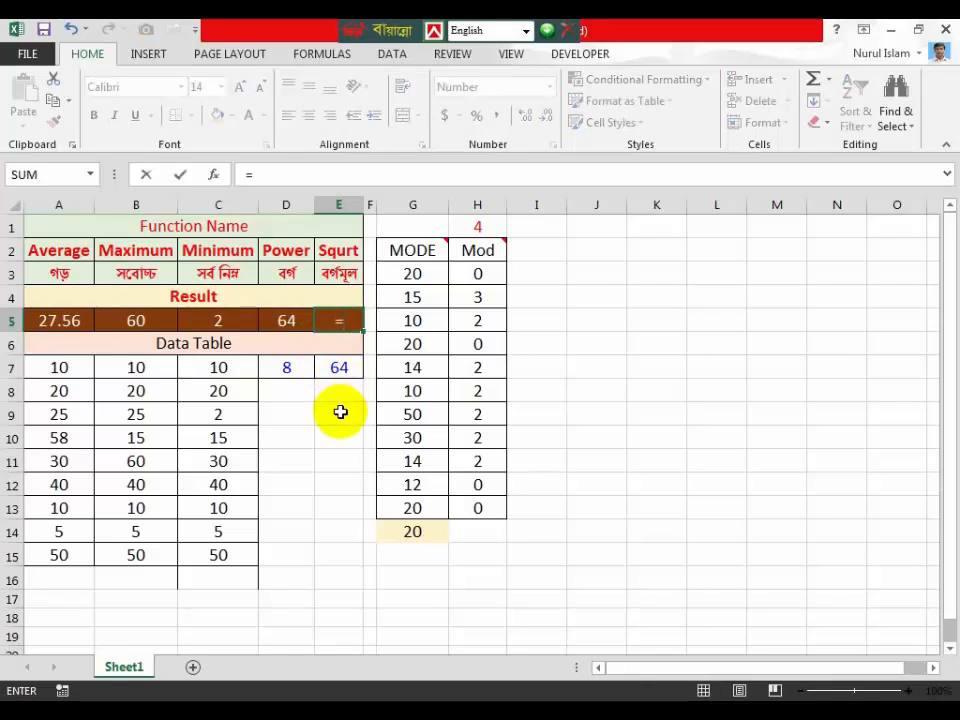
type("sq")
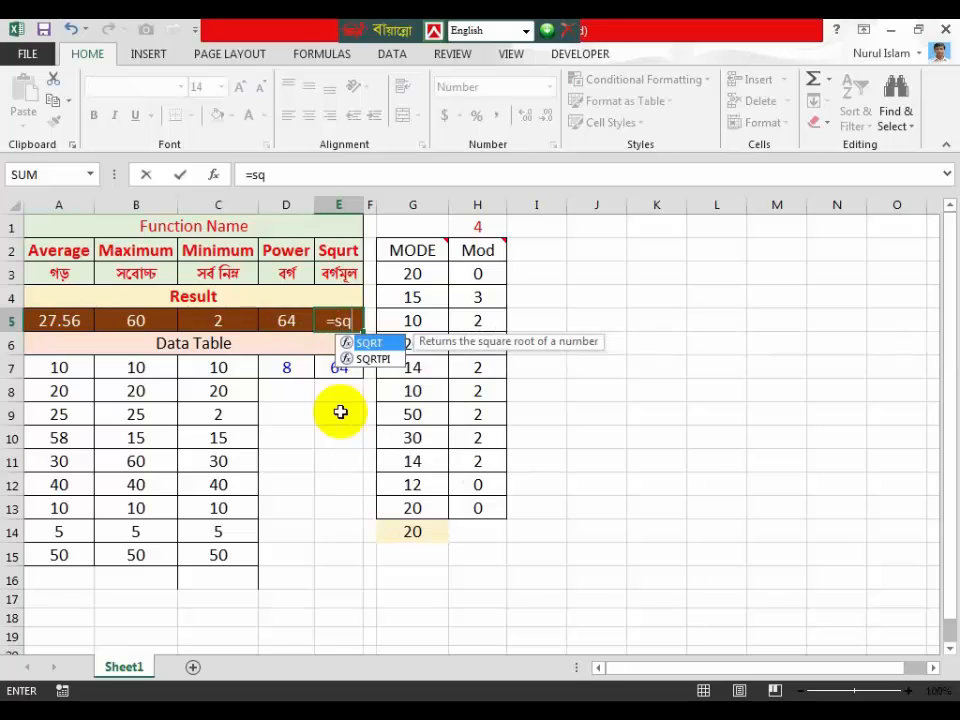
double_click(345, 342)
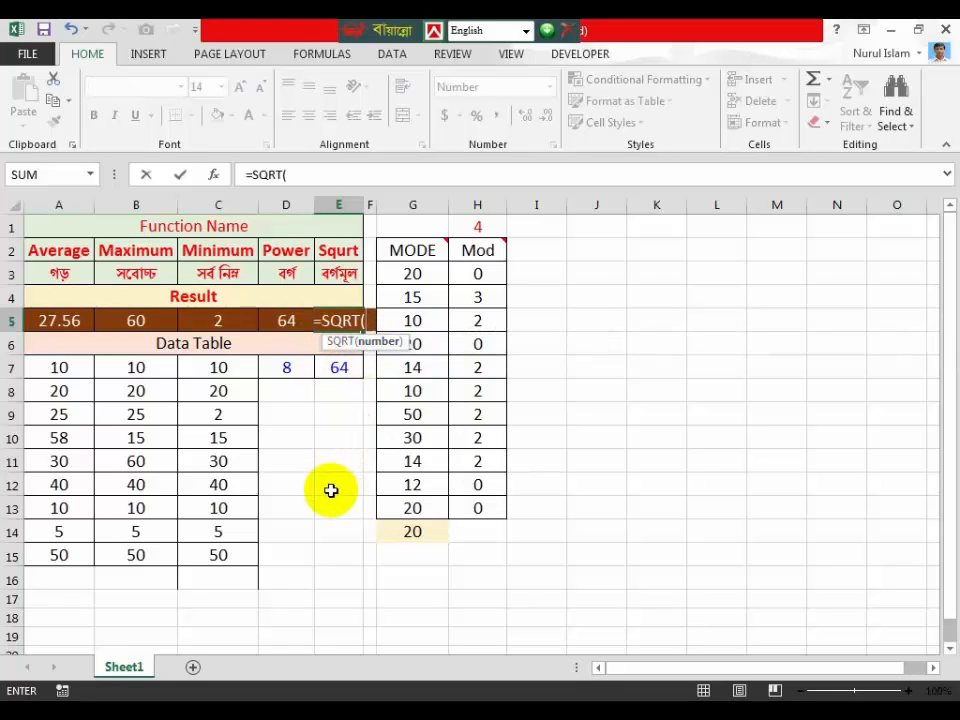
left_click(345, 368)
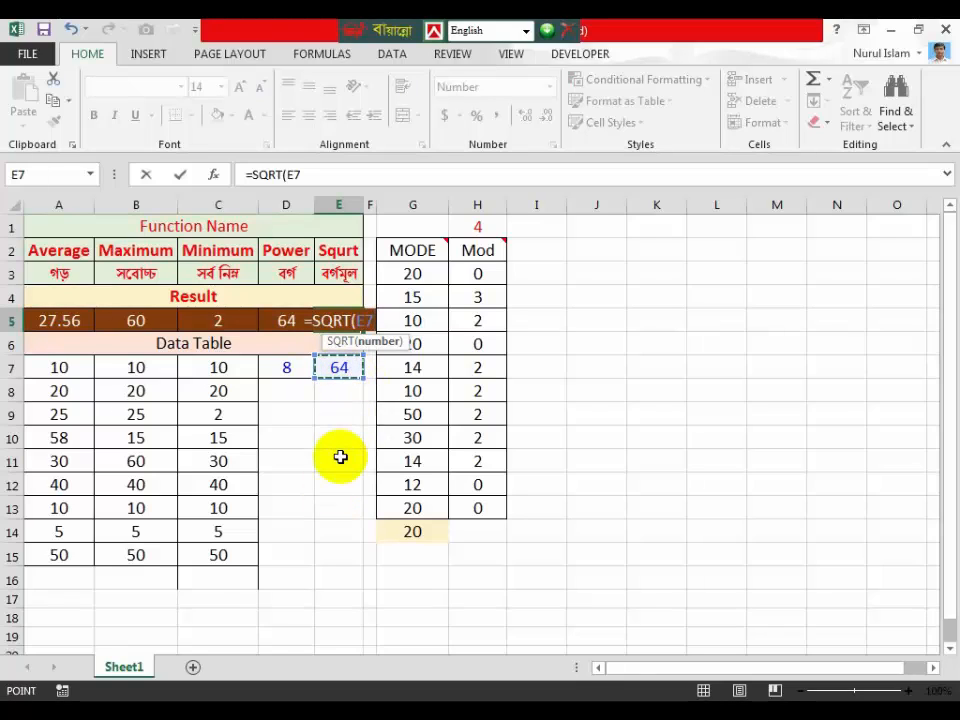
type(")")
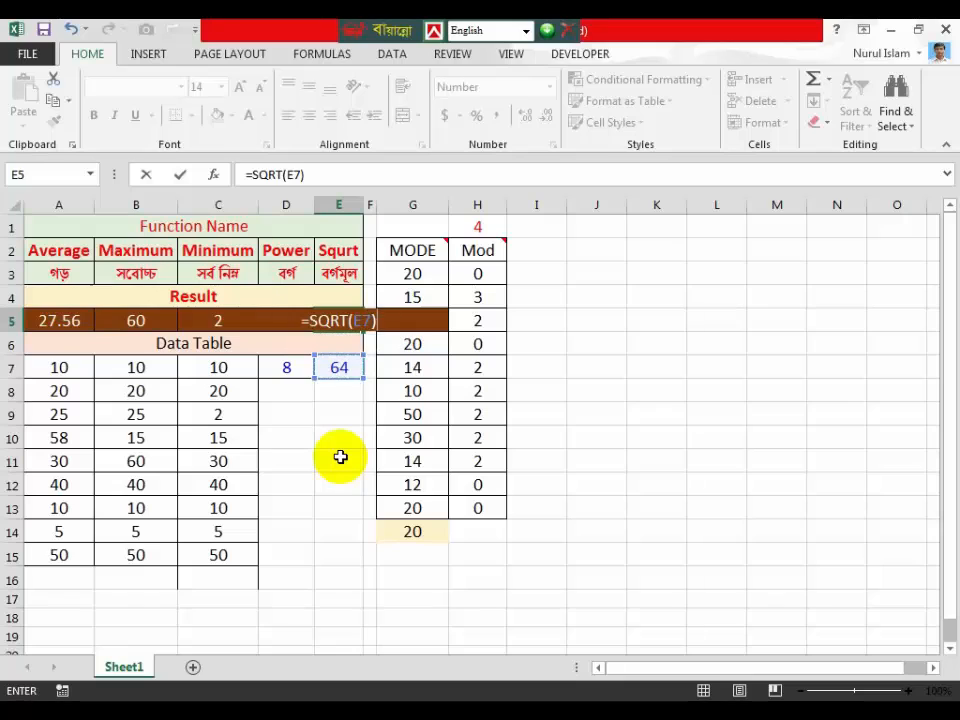
key("Return")
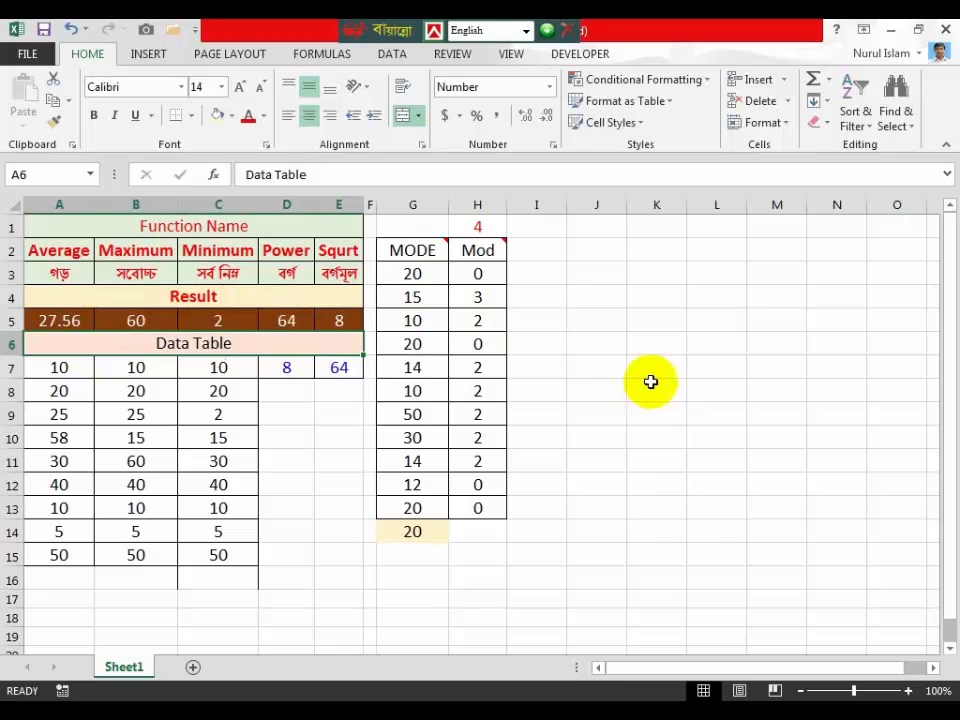
Examine the MODE list in G3:G13 for repeated values and compare them with the result in G14.
left_click_drag(409, 274, 387, 508)
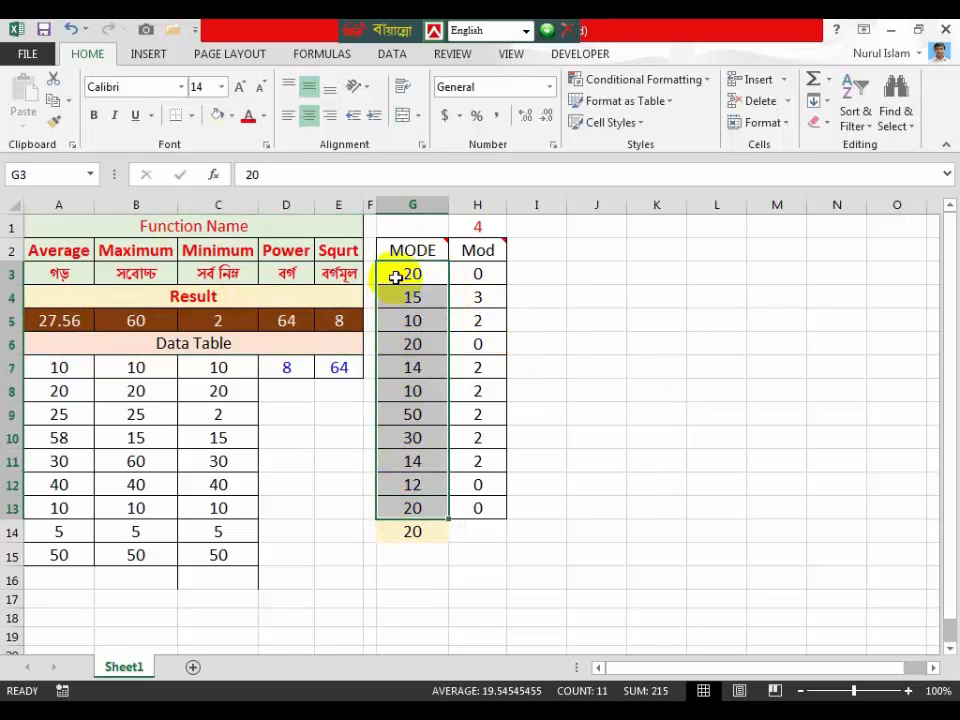
left_click(396, 277)
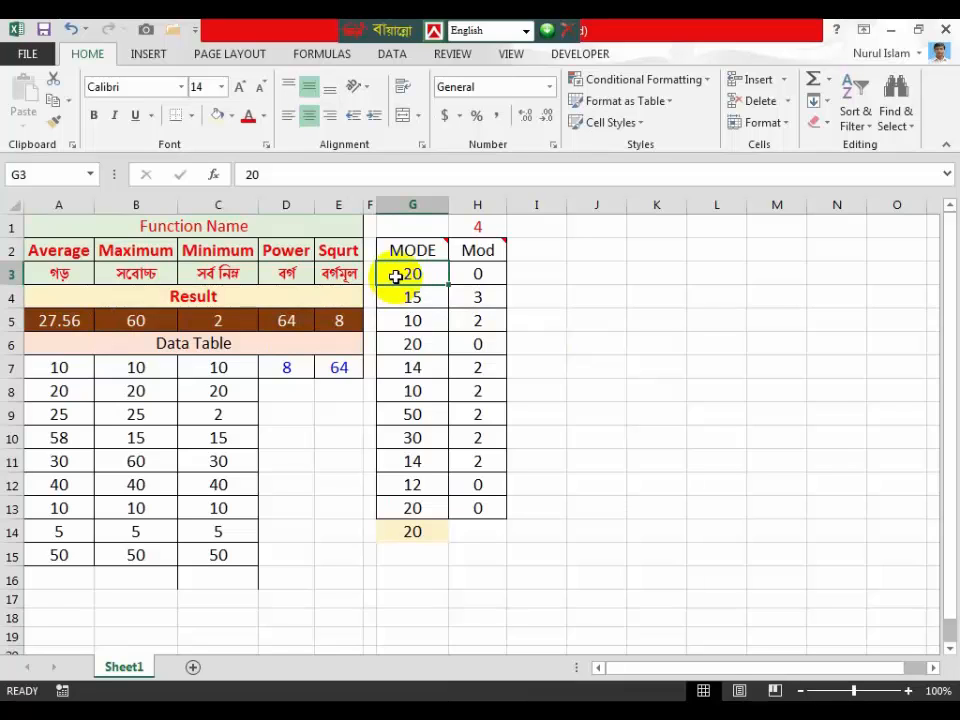
left_click_drag(396, 277, 390, 508)
left_click(418, 532)
left_click(432, 507)
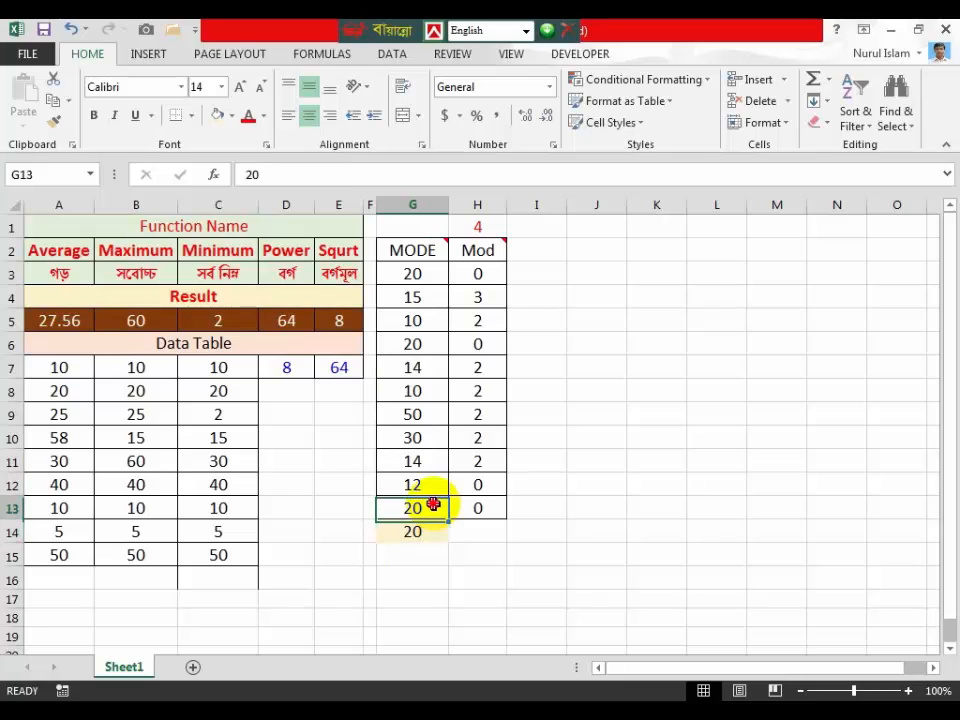
left_click(420, 284)
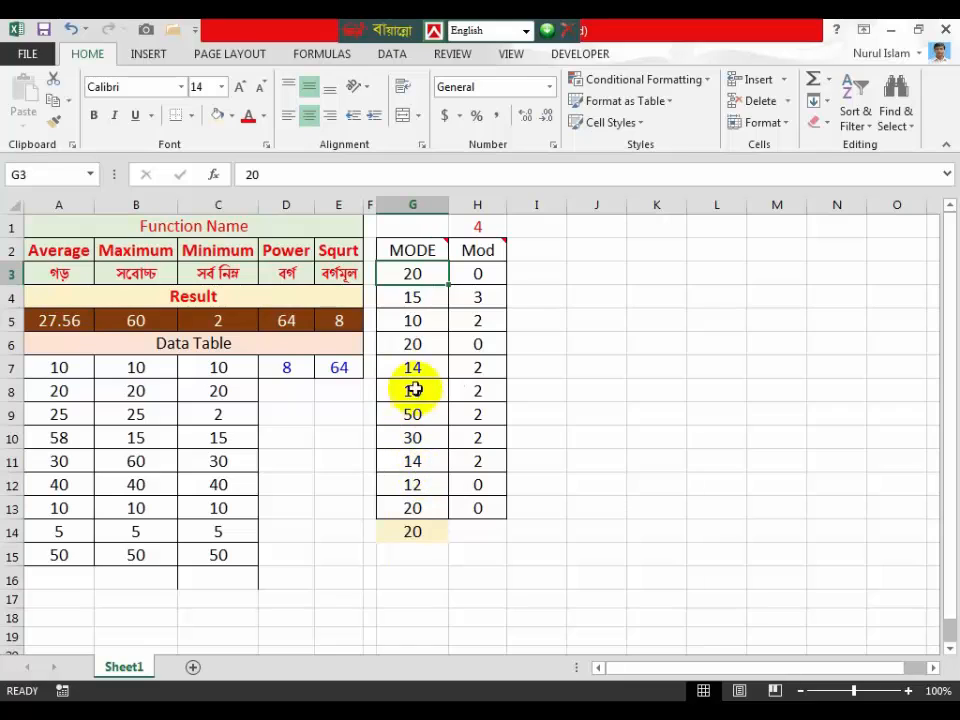
left_click(425, 325)
left_click(424, 392)
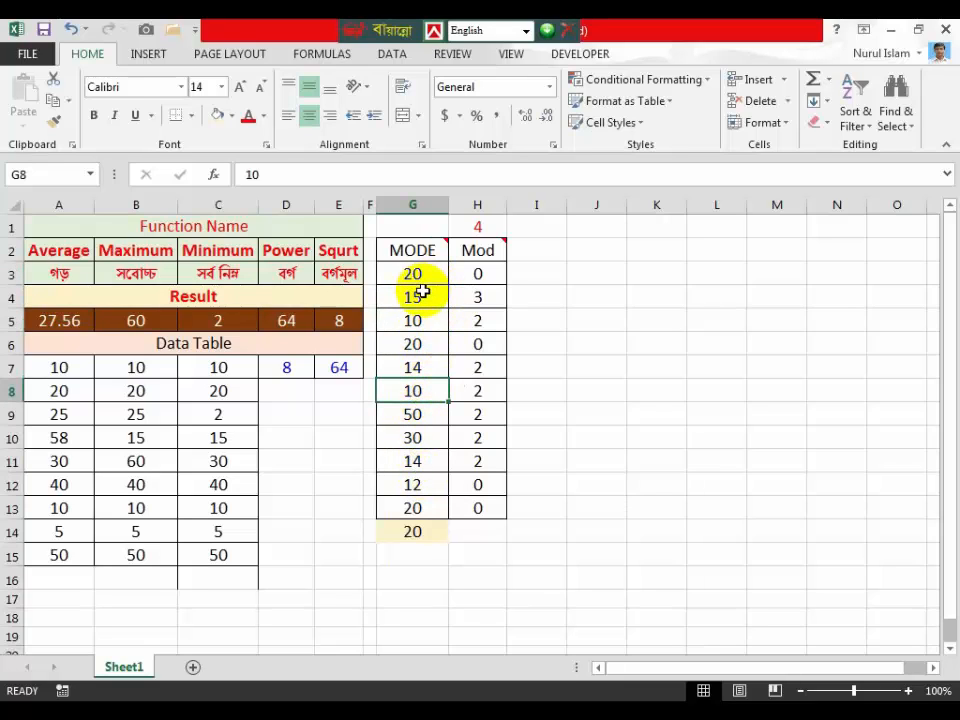
left_click(420, 275)
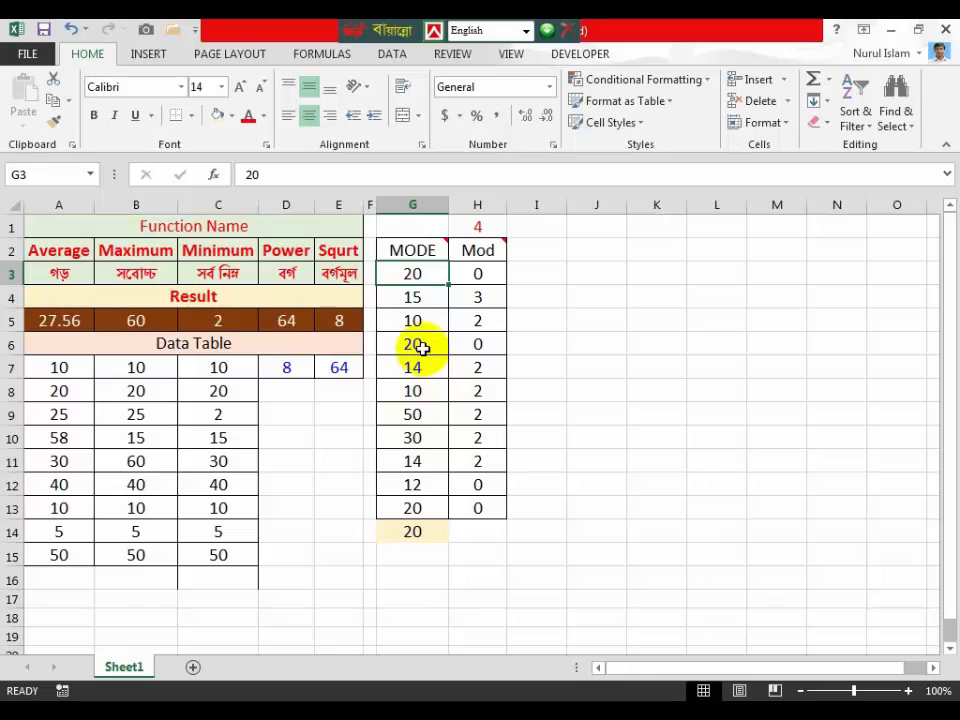
Set cell G7 in the MODE list to 10 and check the mode formula in G14.
left_click(420, 371)
type("1")
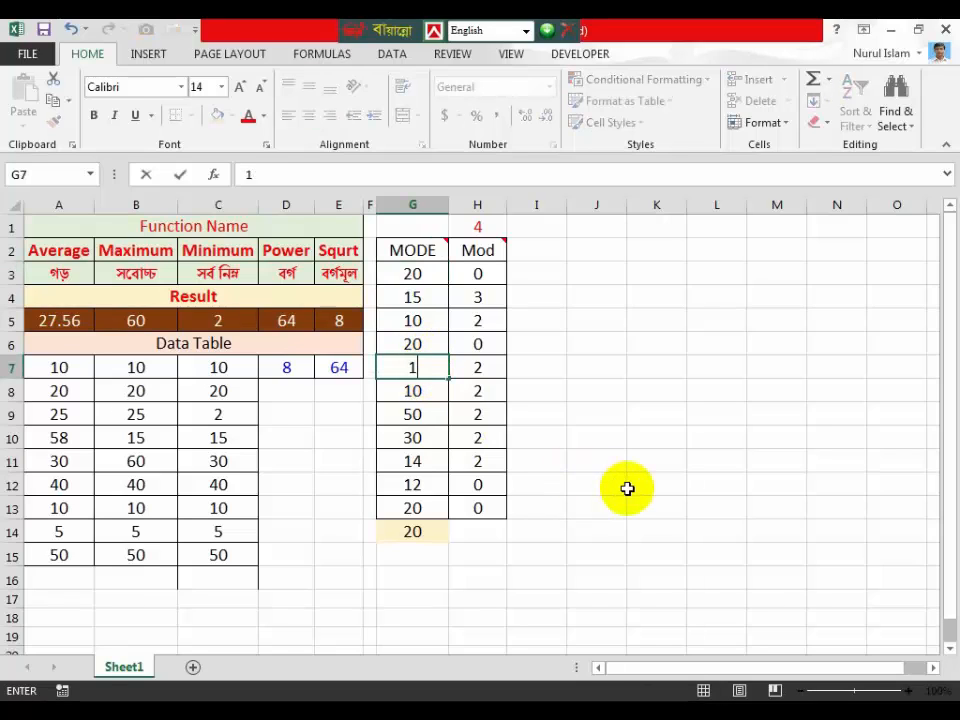
type("0")
left_click(615, 488)
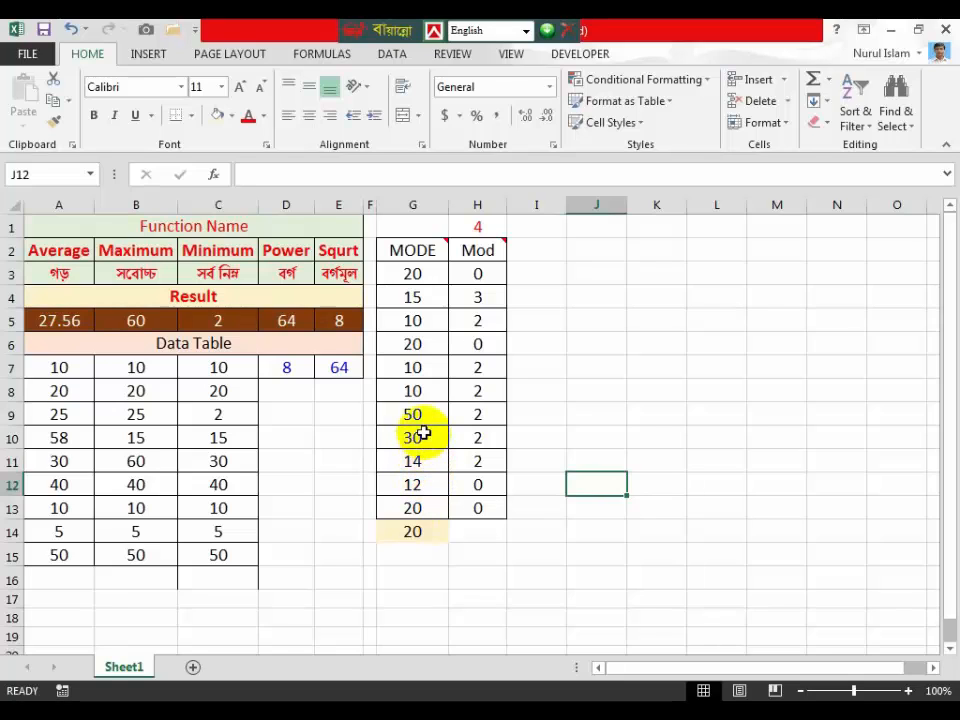
left_click(423, 393)
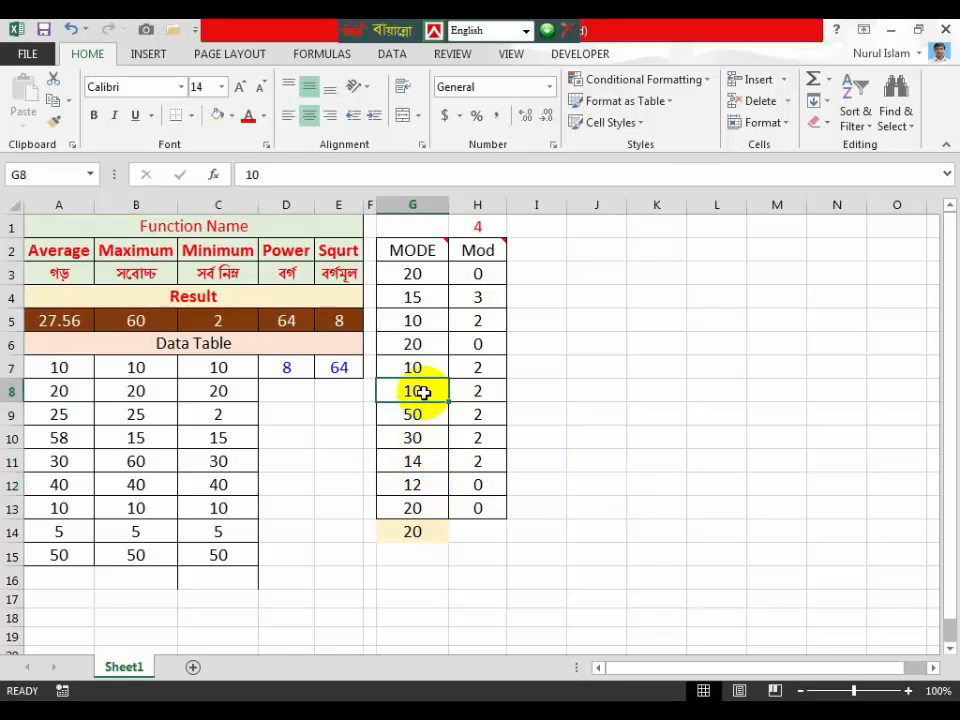
left_click(418, 530)
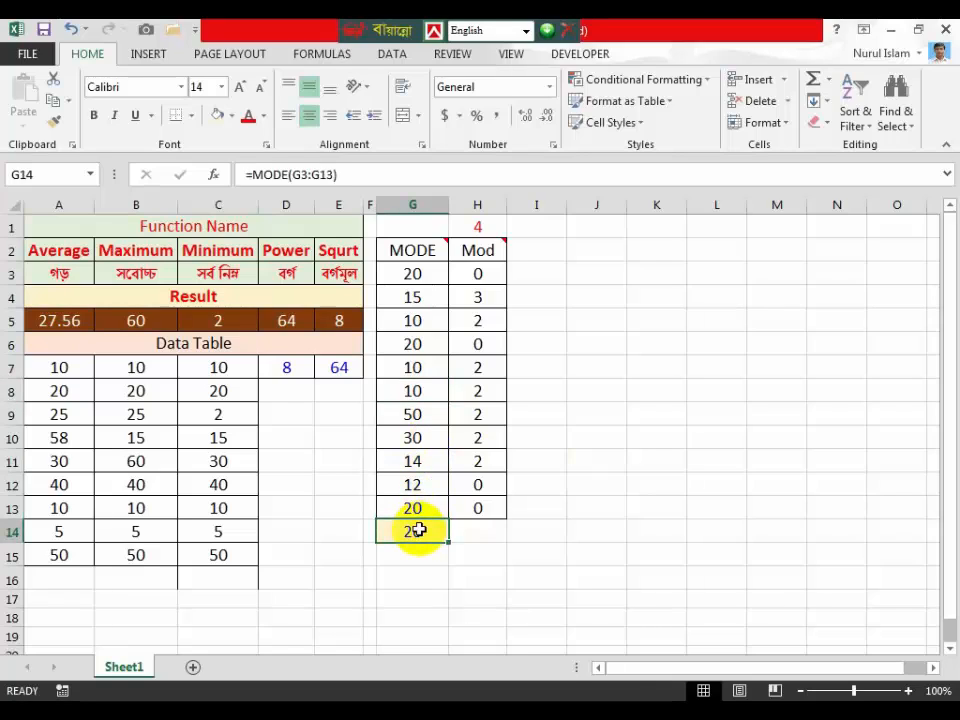
Set cell G11 in the MODE list to 10 and check the cells that hold the repeated value.
left_click(421, 461)
type("1")
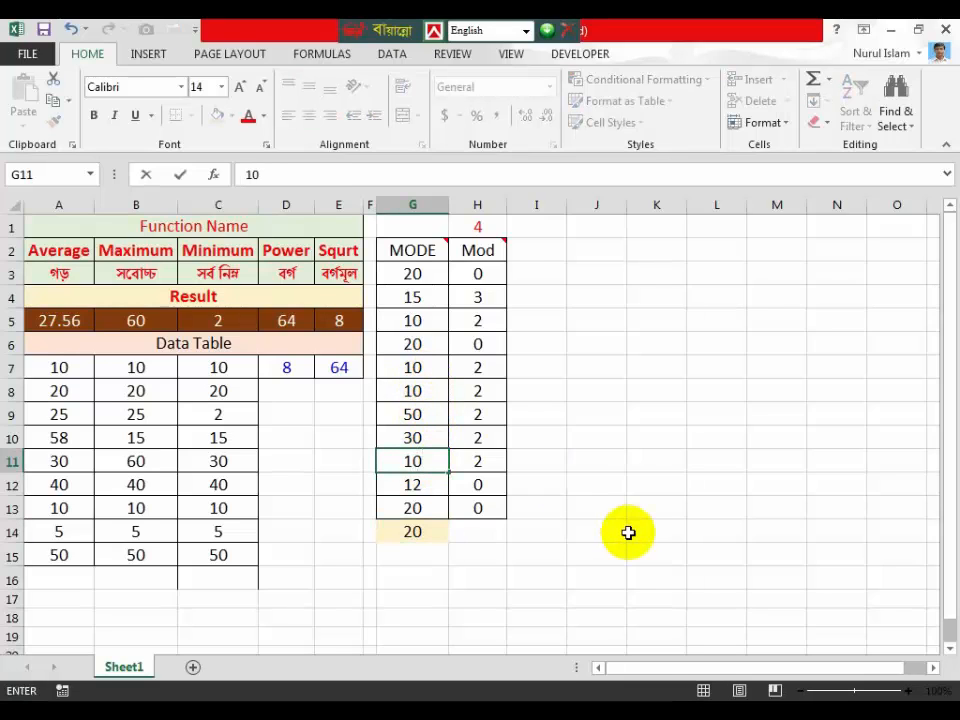
key("Return")
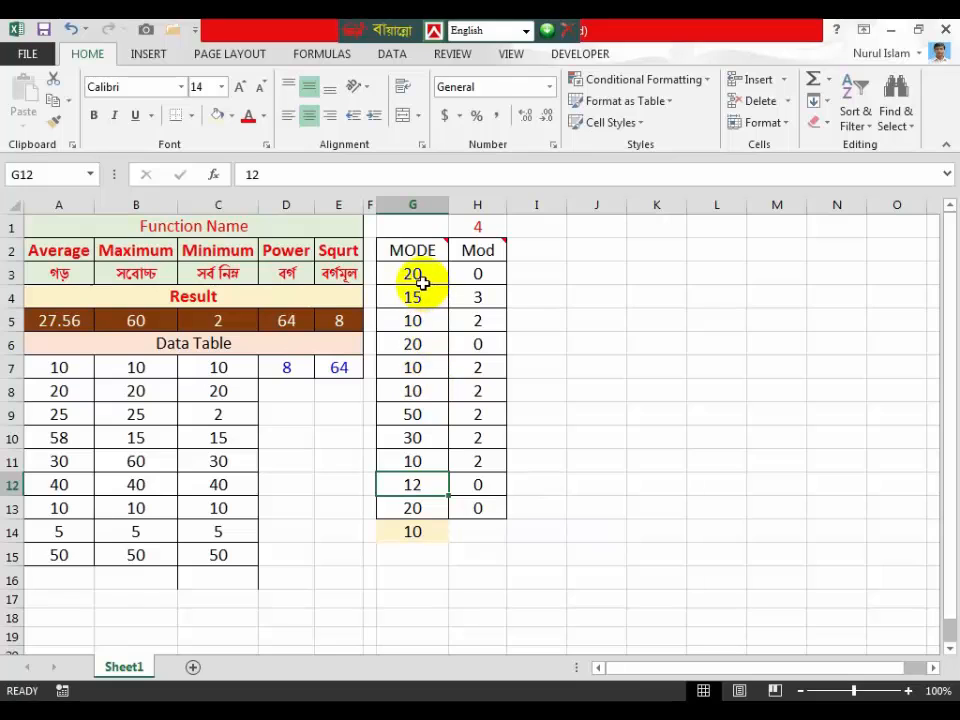
left_click(428, 461)
left_click(429, 391)
left_click(431, 366)
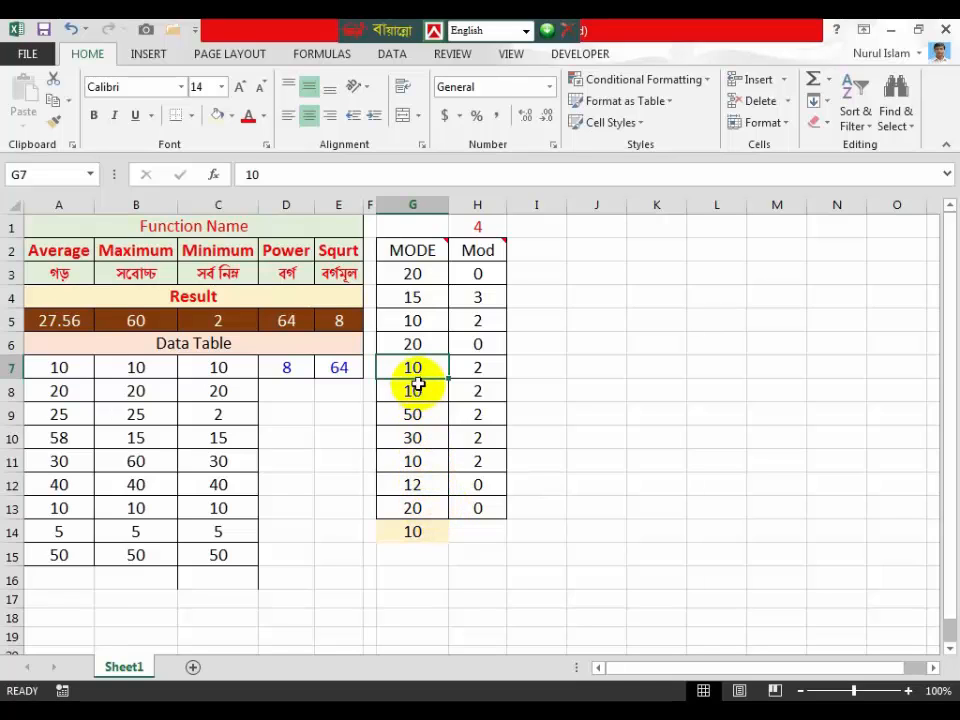
left_click(420, 316)
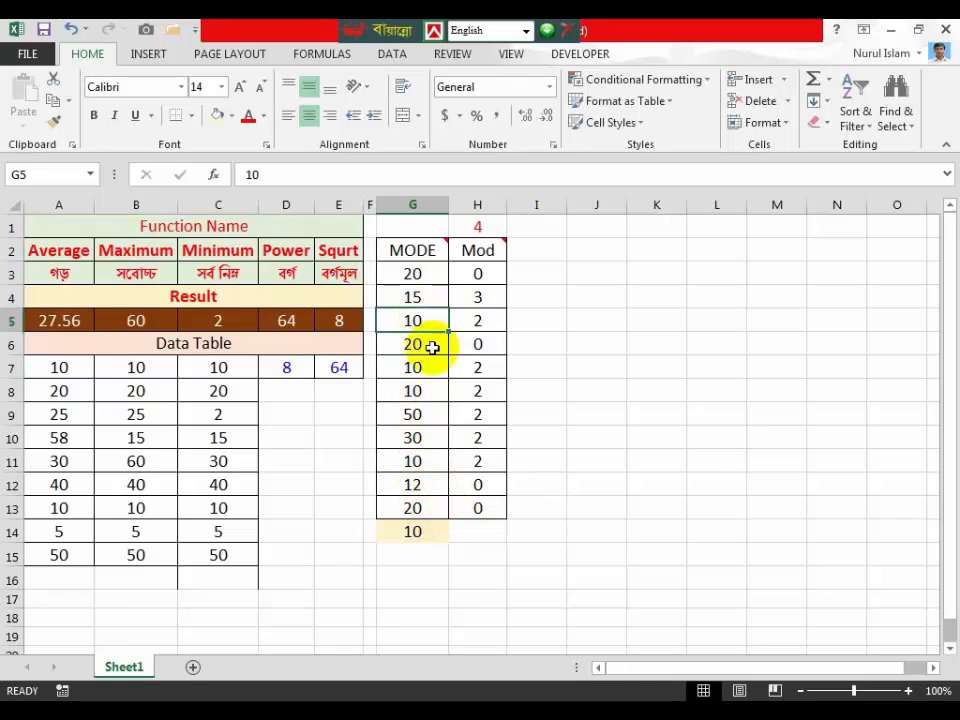
Clear cell G14 below the MODE list and enter the formula =MODE(G3:G13) there.
left_click(414, 533)
key("Delete")
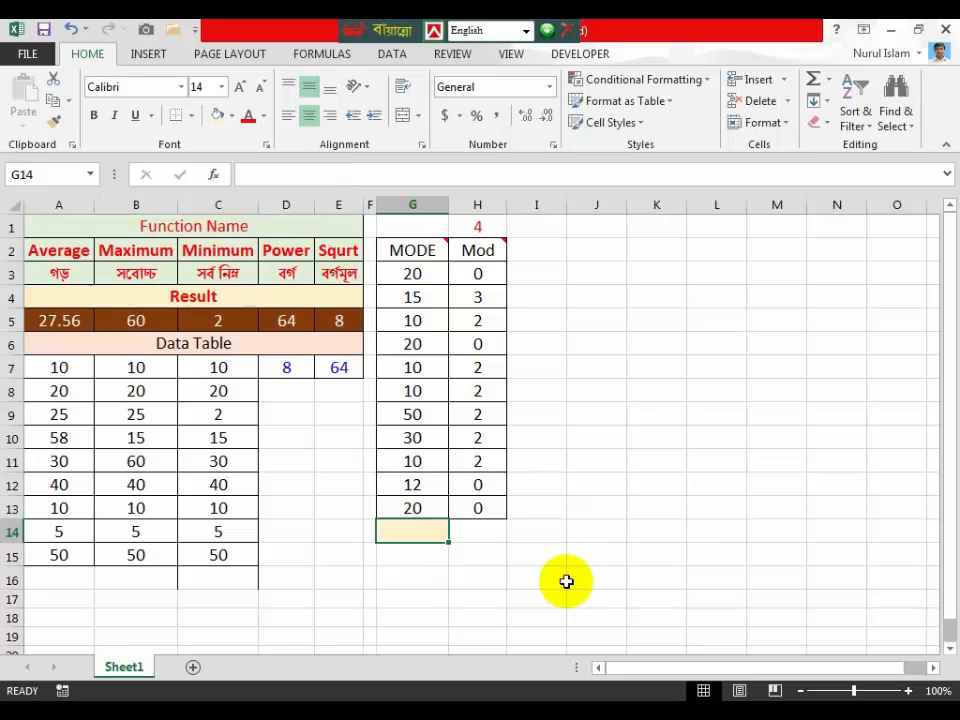
type("=mo")
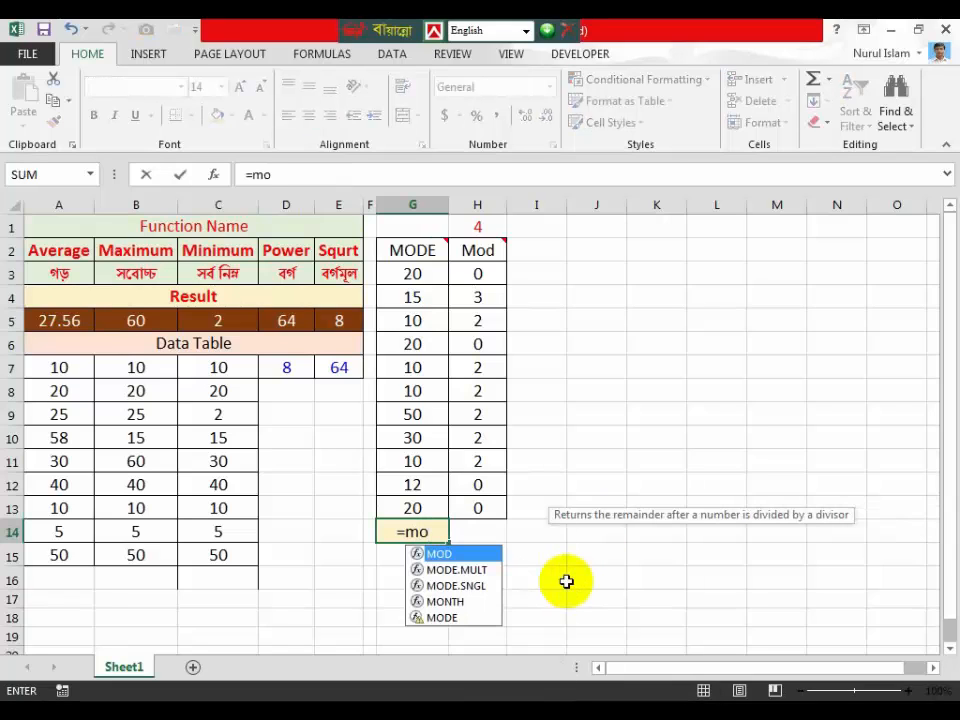
type("de")
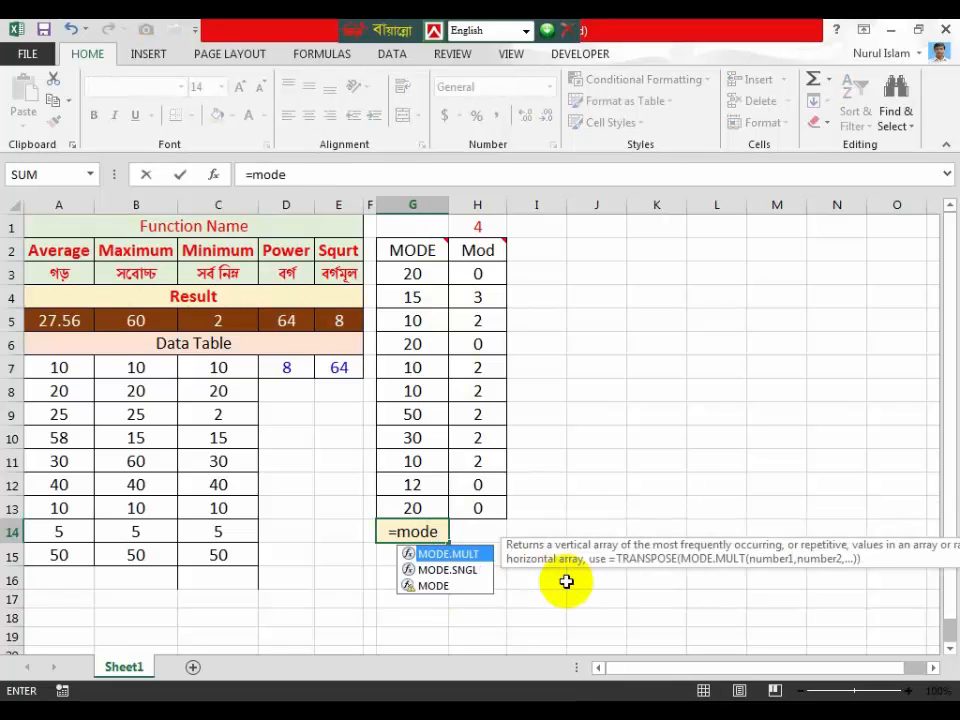
double_click(436, 586)
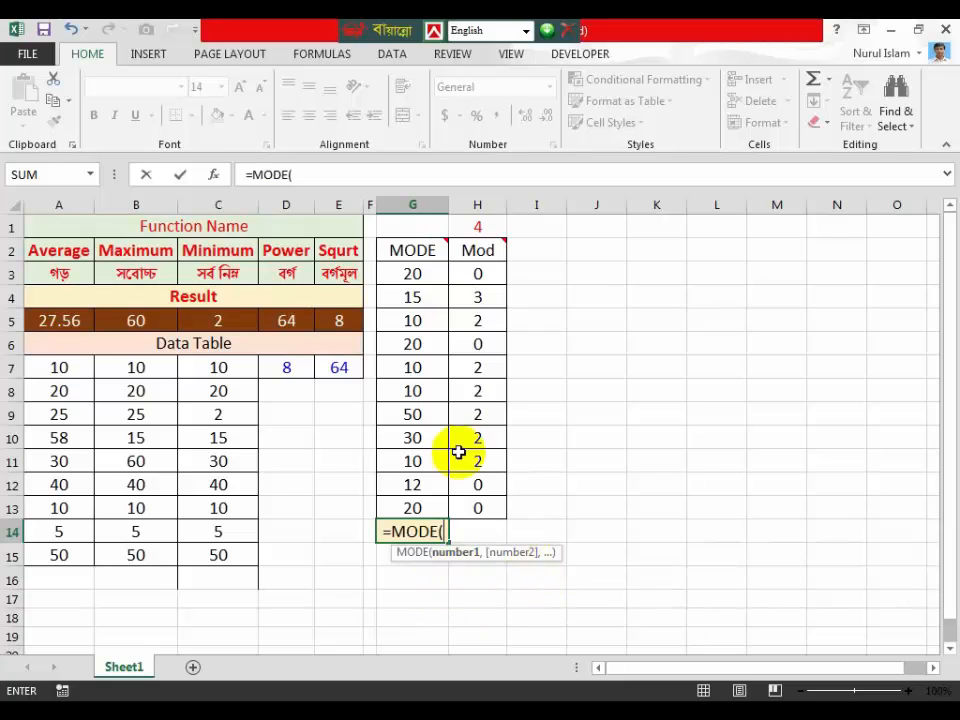
left_click_drag(403, 278, 392, 499)
type(")")
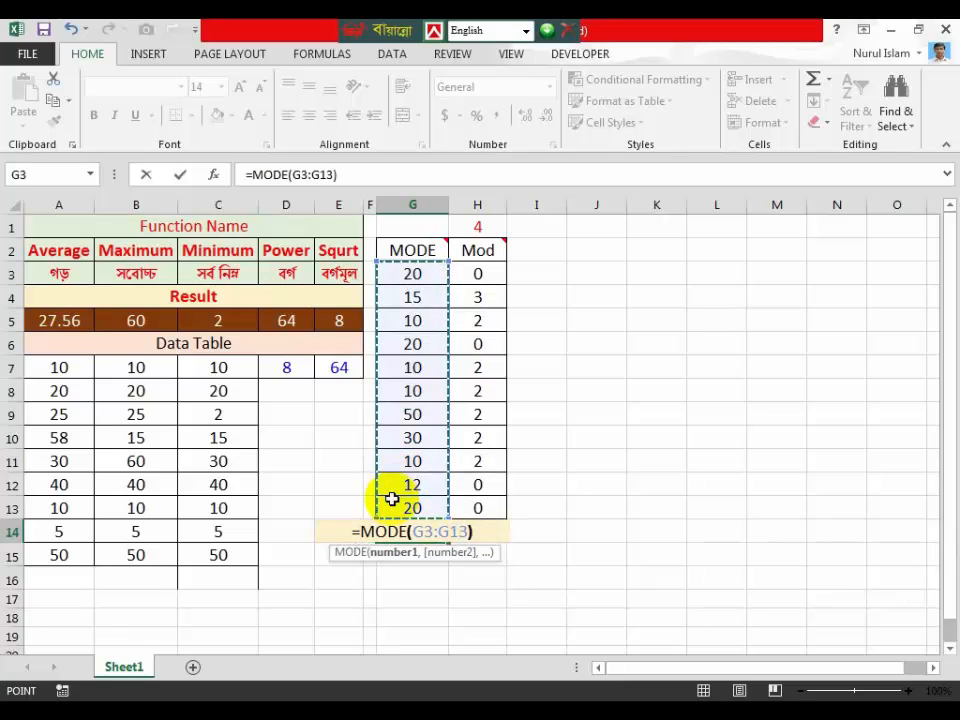
key("Return")
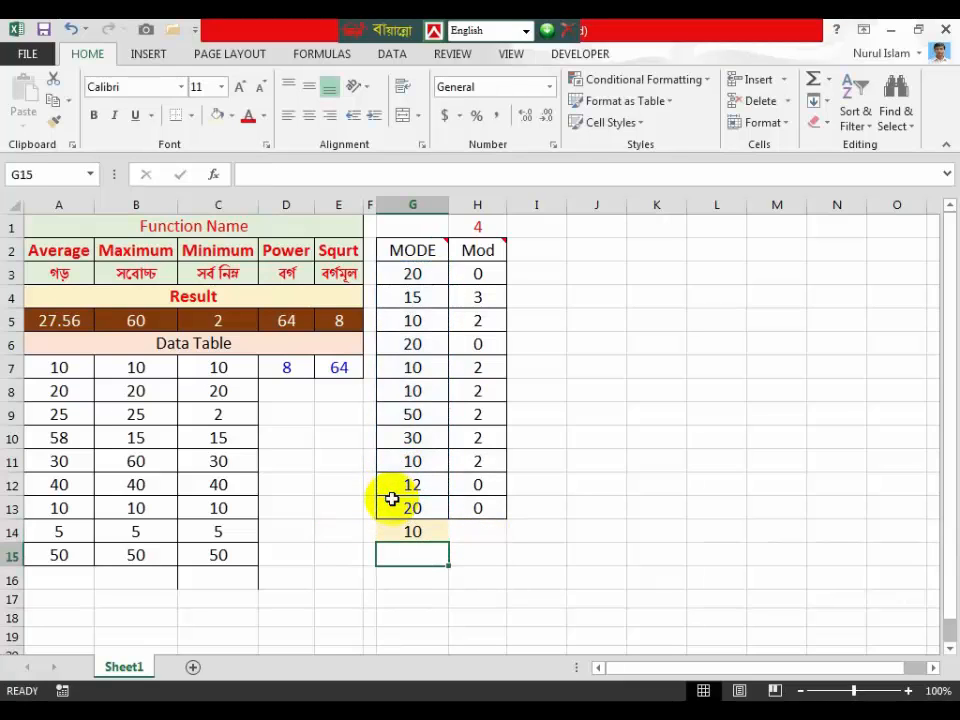
Set cell G7 in the MODE list to 30 to test the mode formula.
left_click(416, 369)
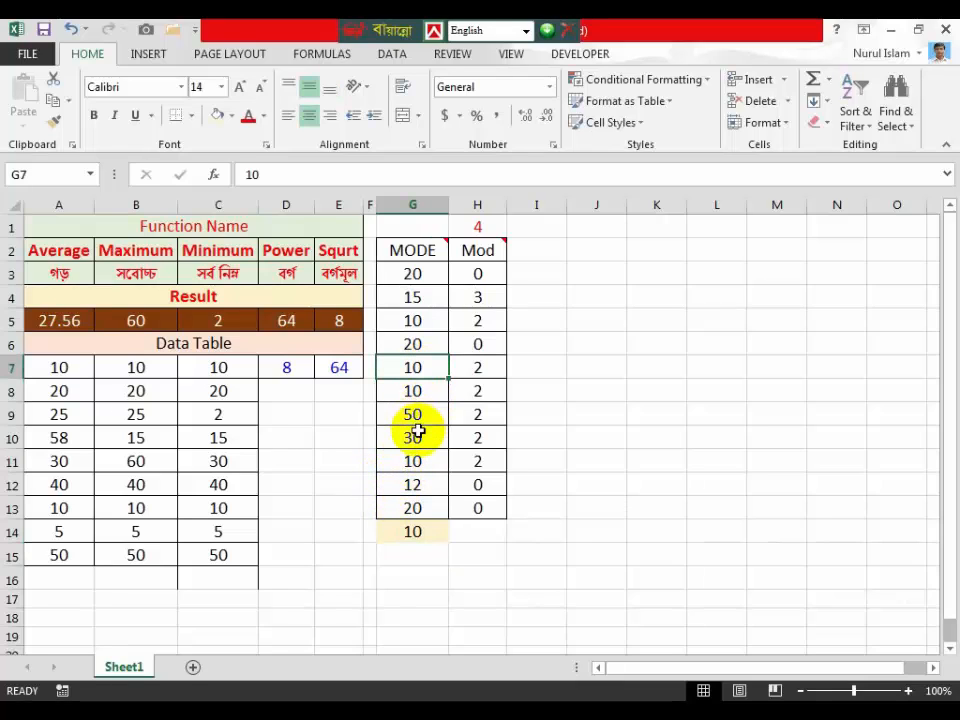
type("30")
left_click(592, 506)
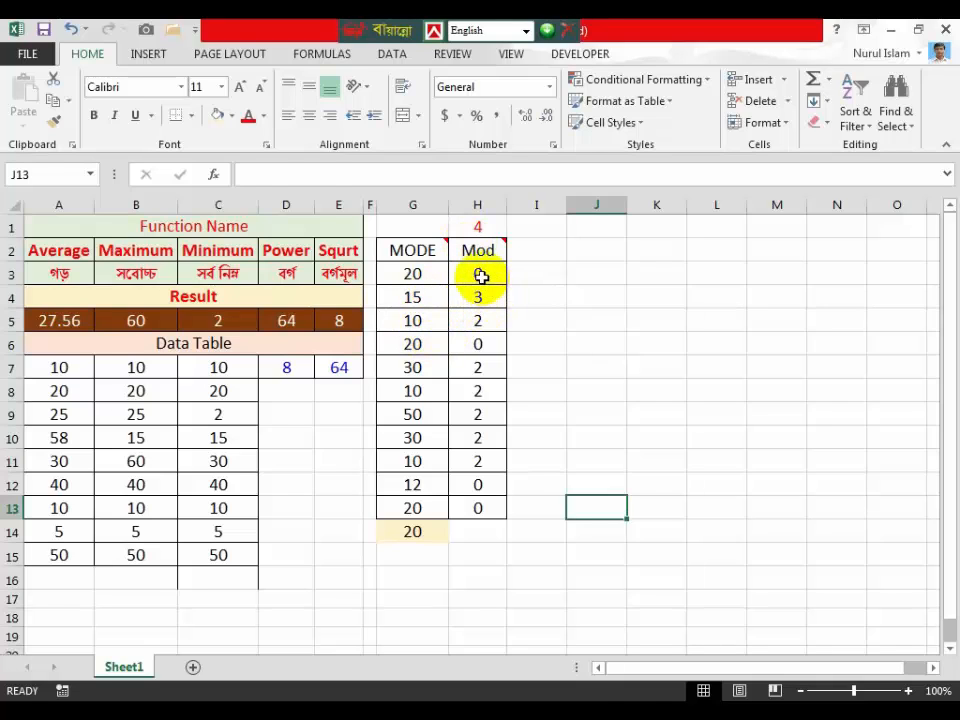
Clear the Mod column cells H3:H13 and enter the formula =MOD(,H1) in H3.
left_click_drag(481, 276, 493, 504)
key("Delete")
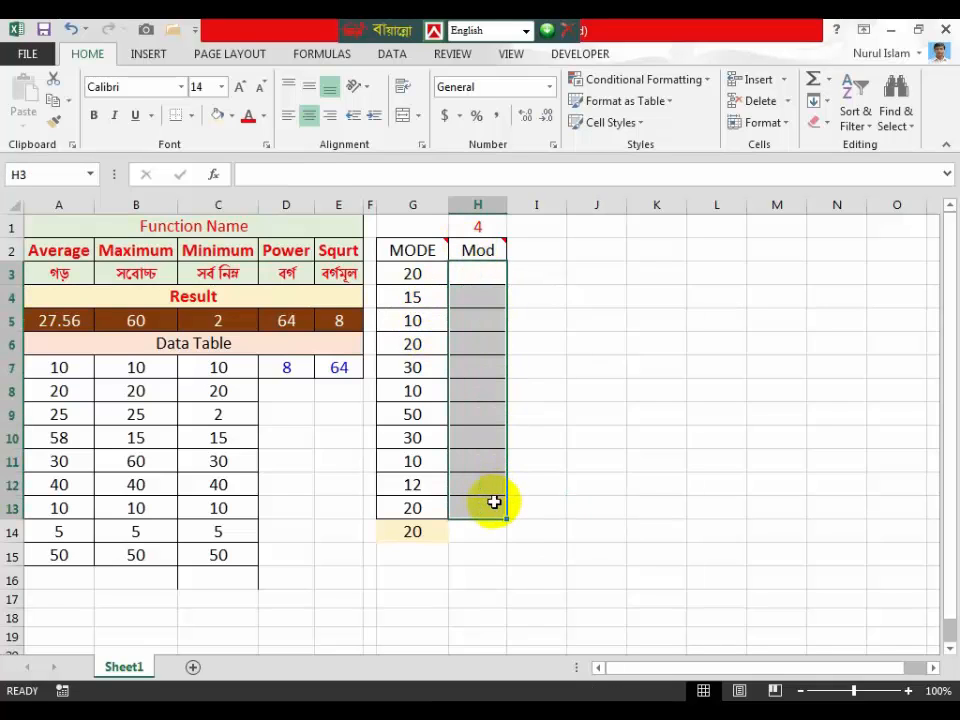
left_click(480, 272)
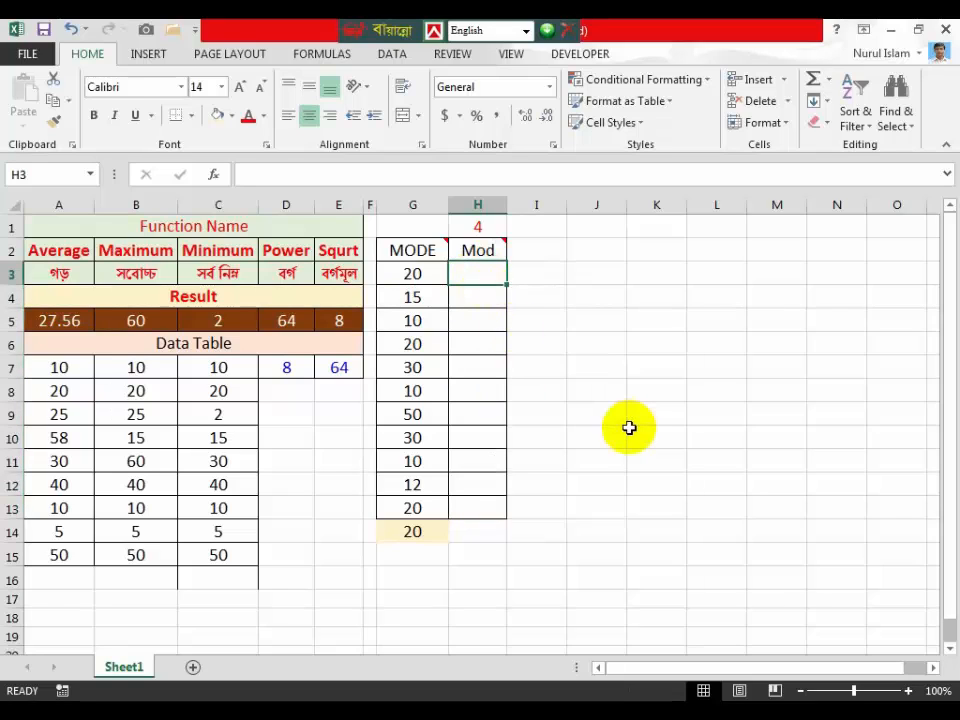
type("=mo")
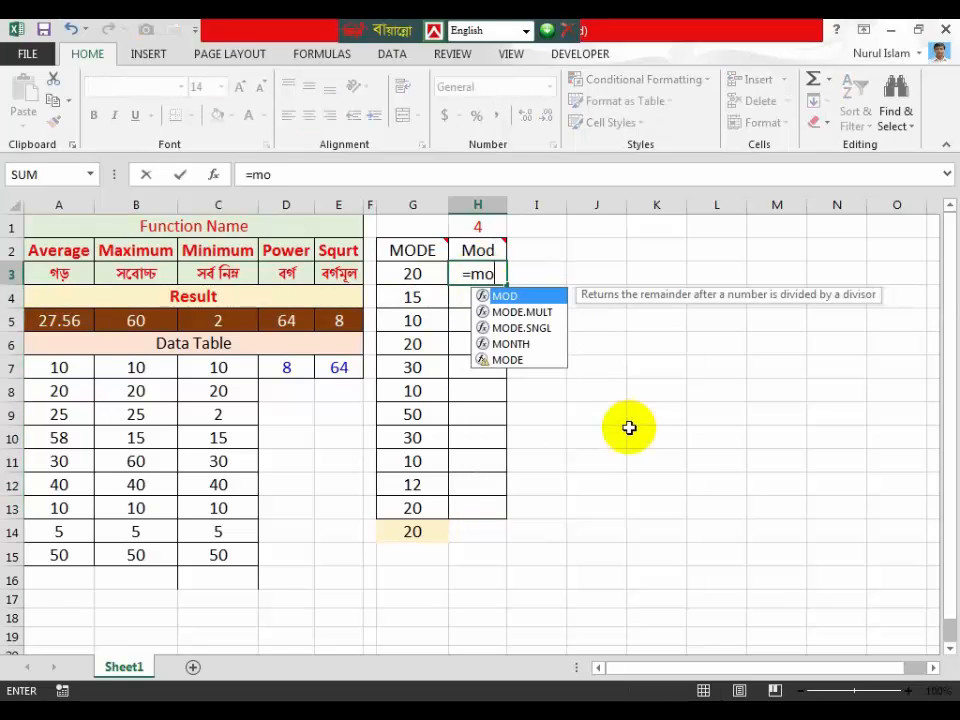
double_click(506, 295)
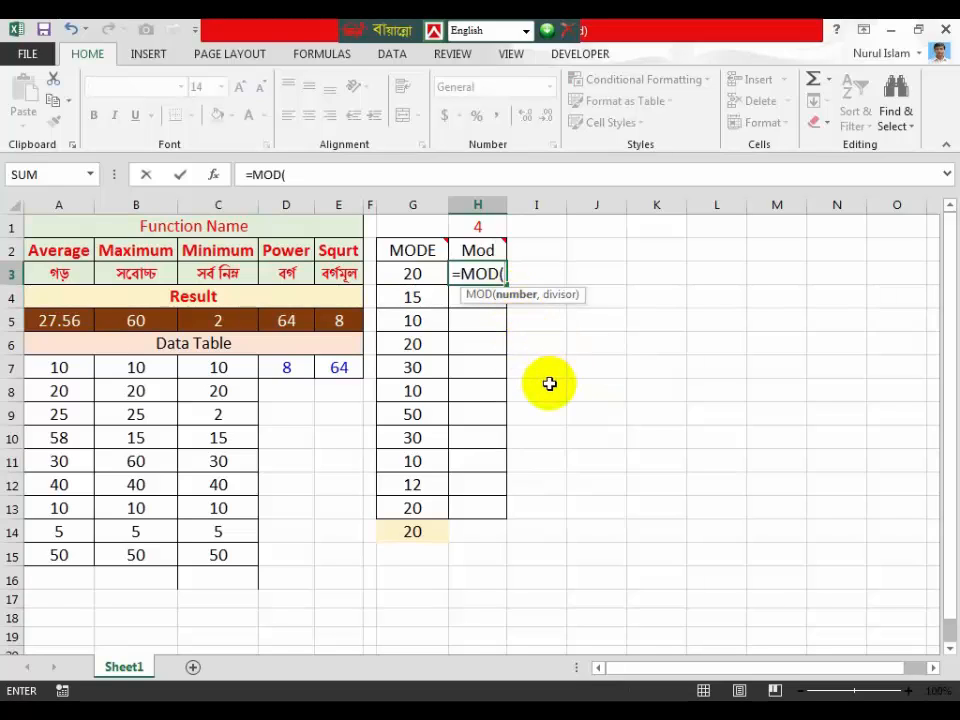
type(",")
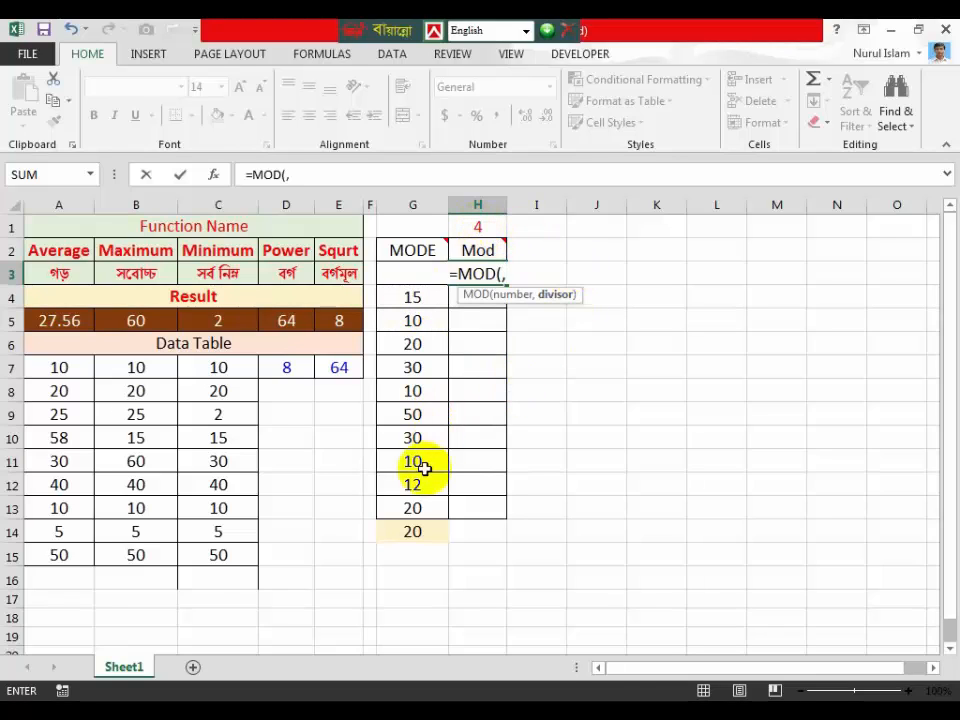
left_click(478, 230)
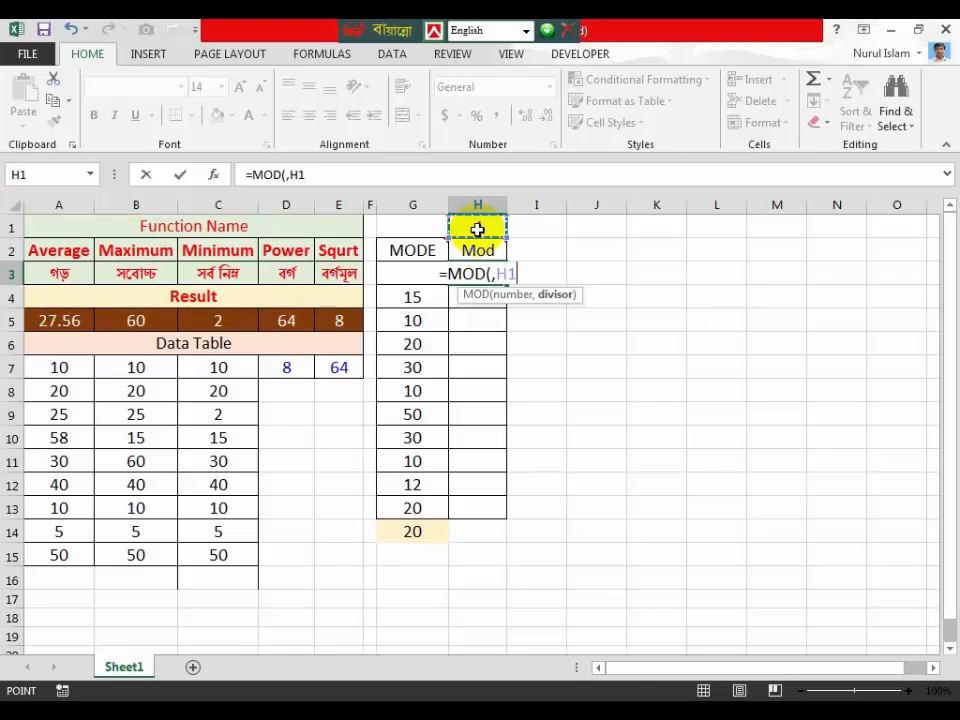
key("Return")
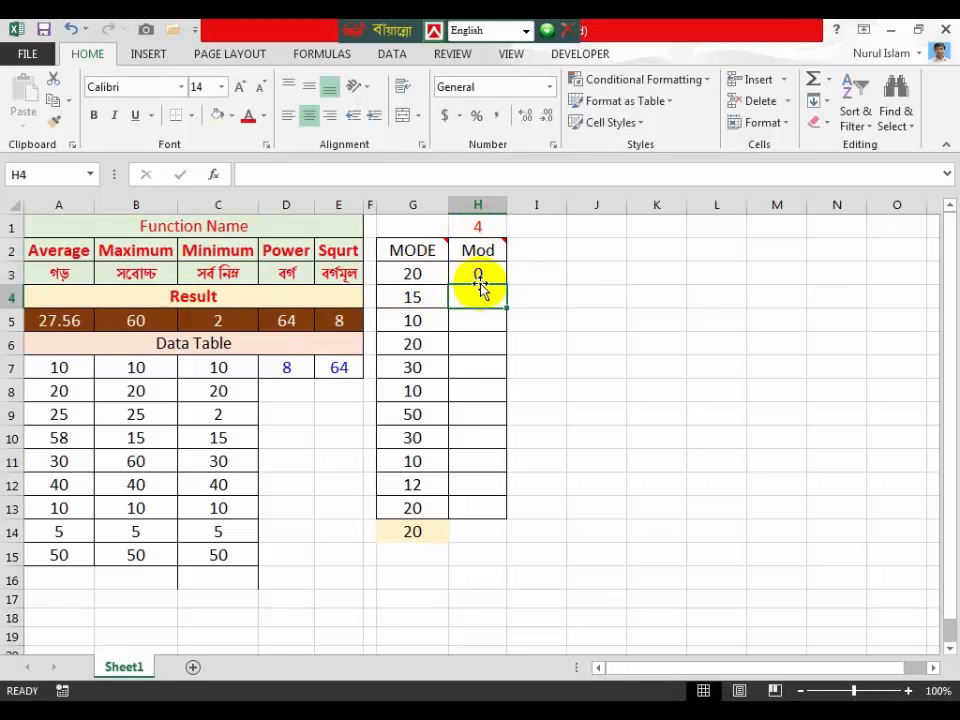
Try to fill the H3 formula down to H7 and check the divisor references in the copied formulas.
left_click(481, 278)
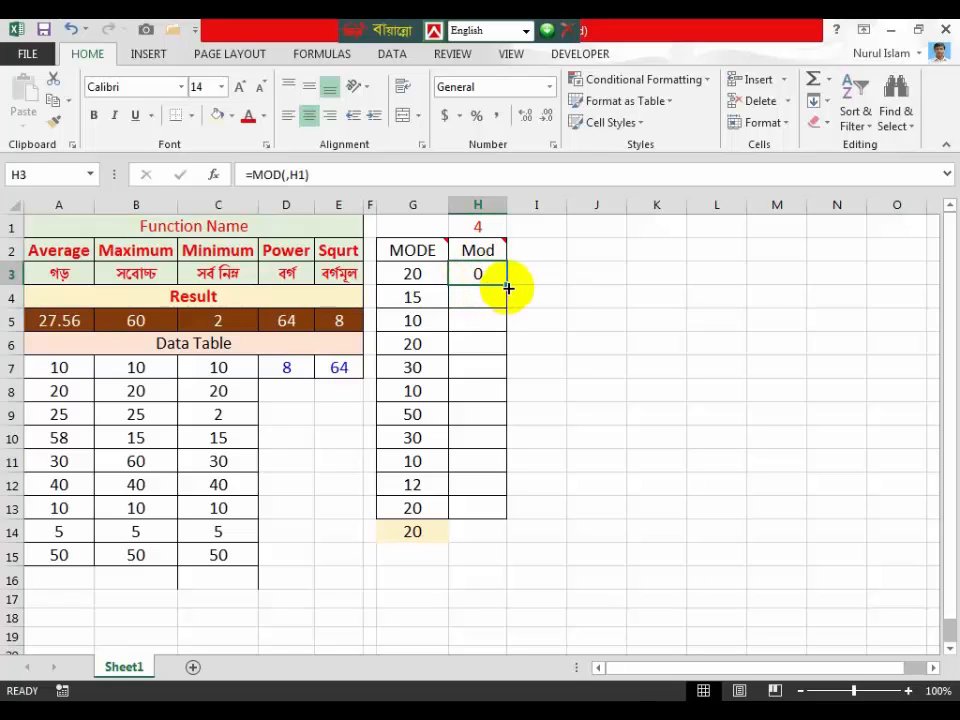
left_click_drag(508, 287, 510, 378)
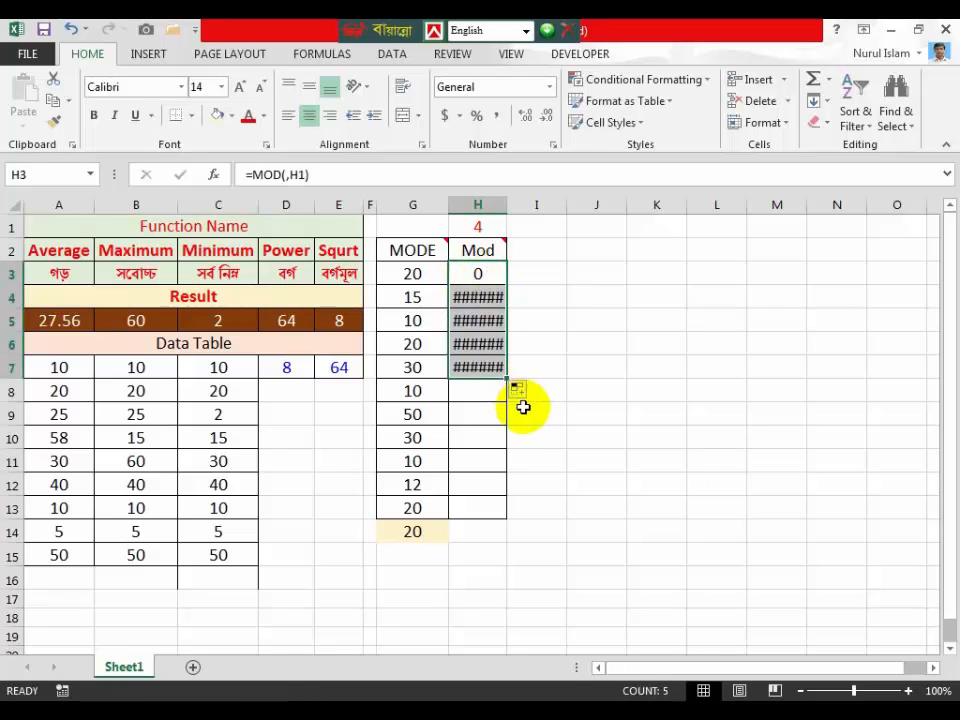
left_click(481, 318)
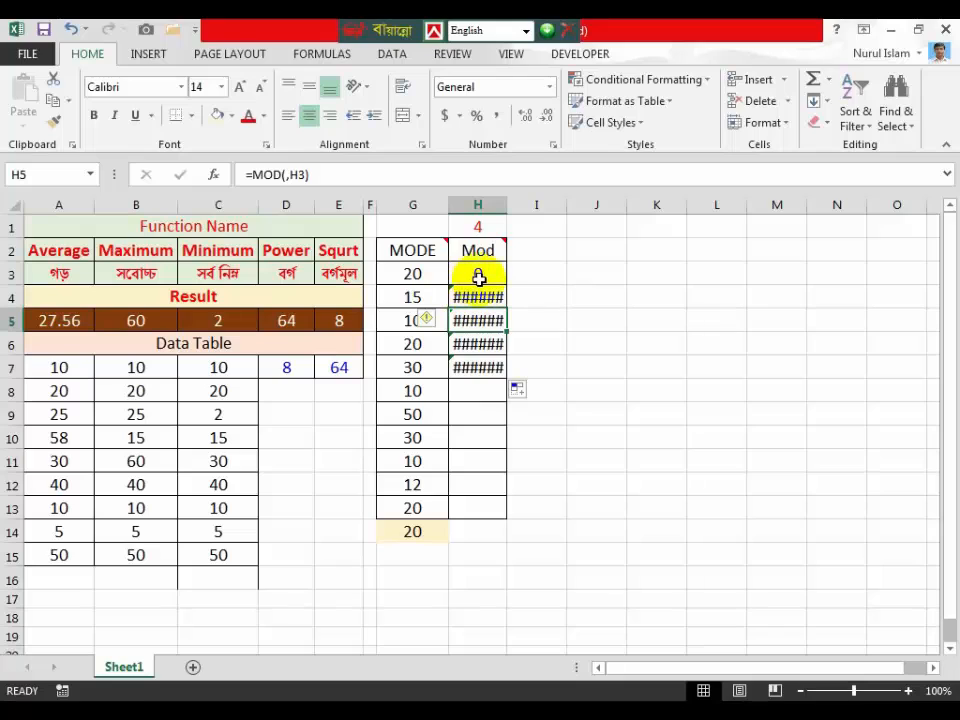
left_click(480, 276)
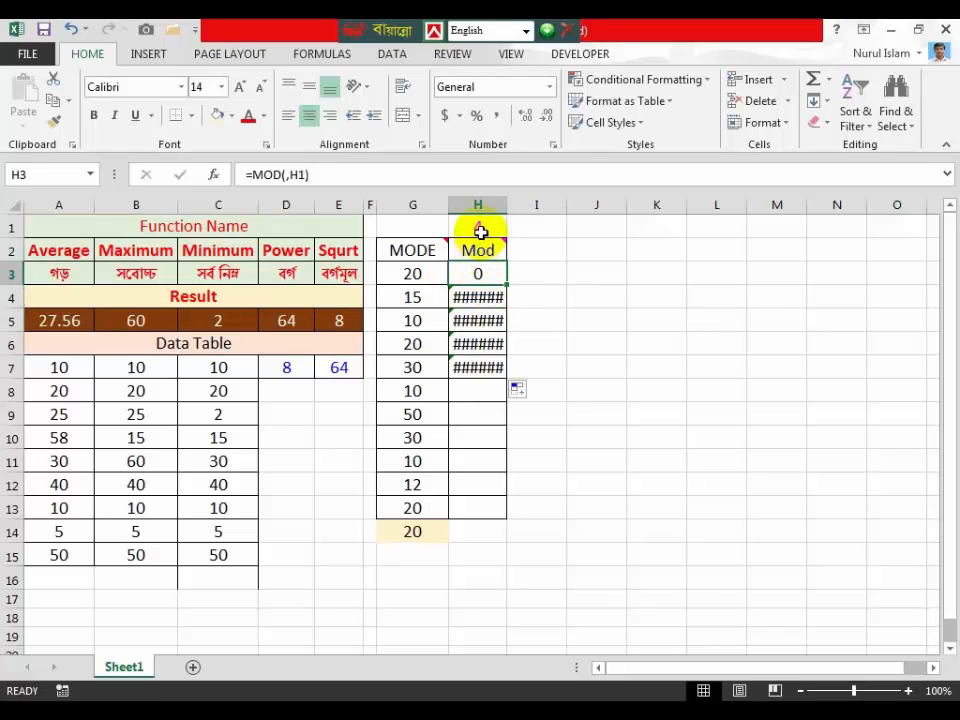
left_click(490, 299)
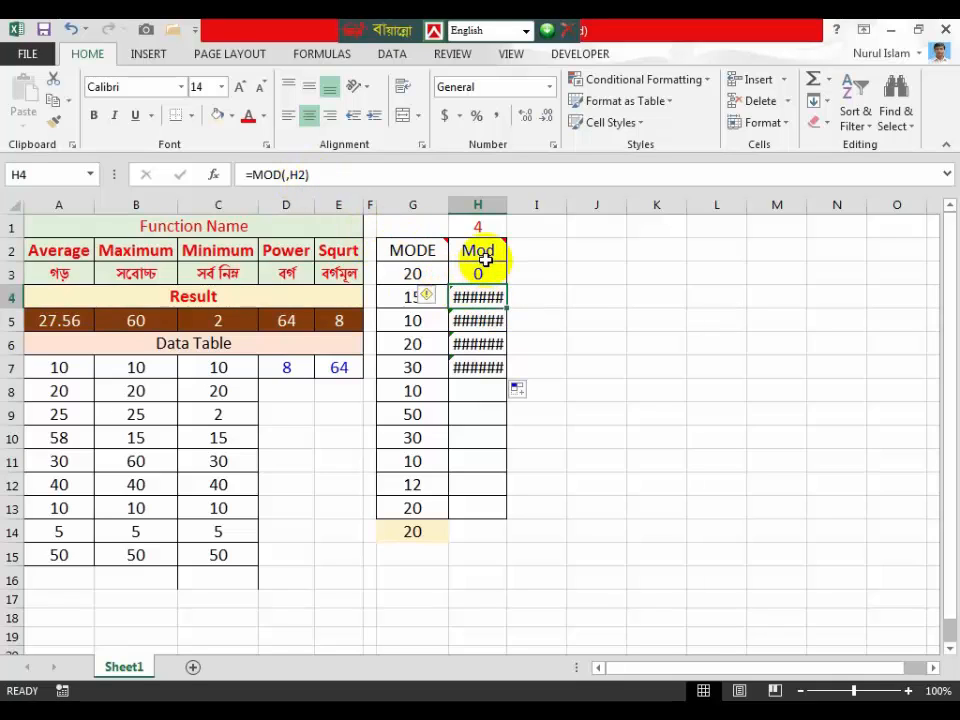
mouse_move(487, 252)
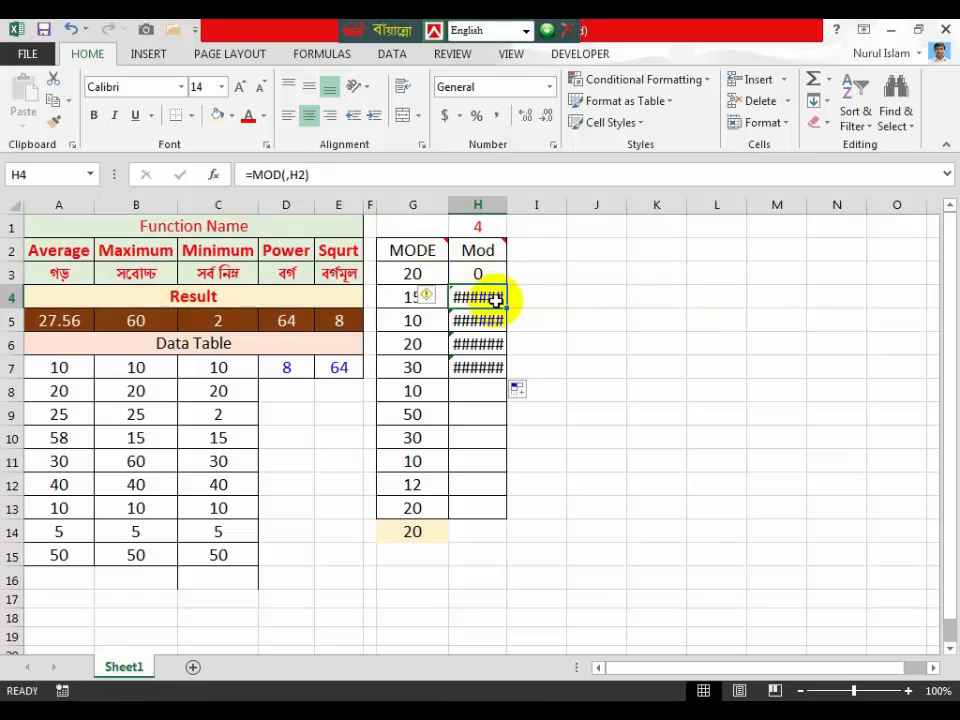
Clear the copied MOD formulas from cells H4:H7.
left_click_drag(494, 300, 489, 372)
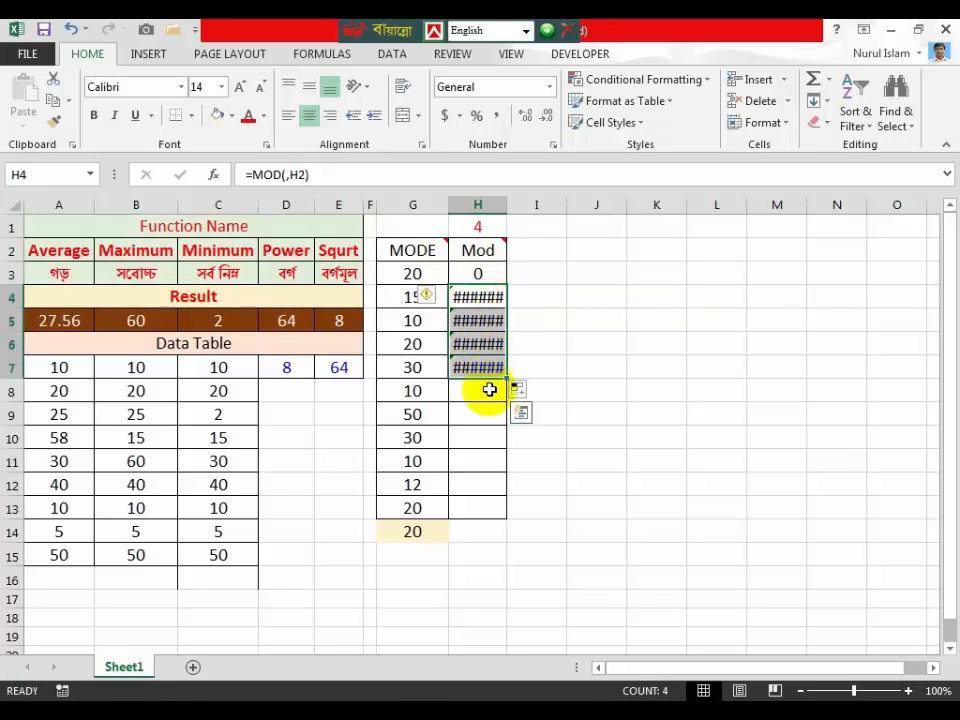
key("Delete")
left_click(550, 318)
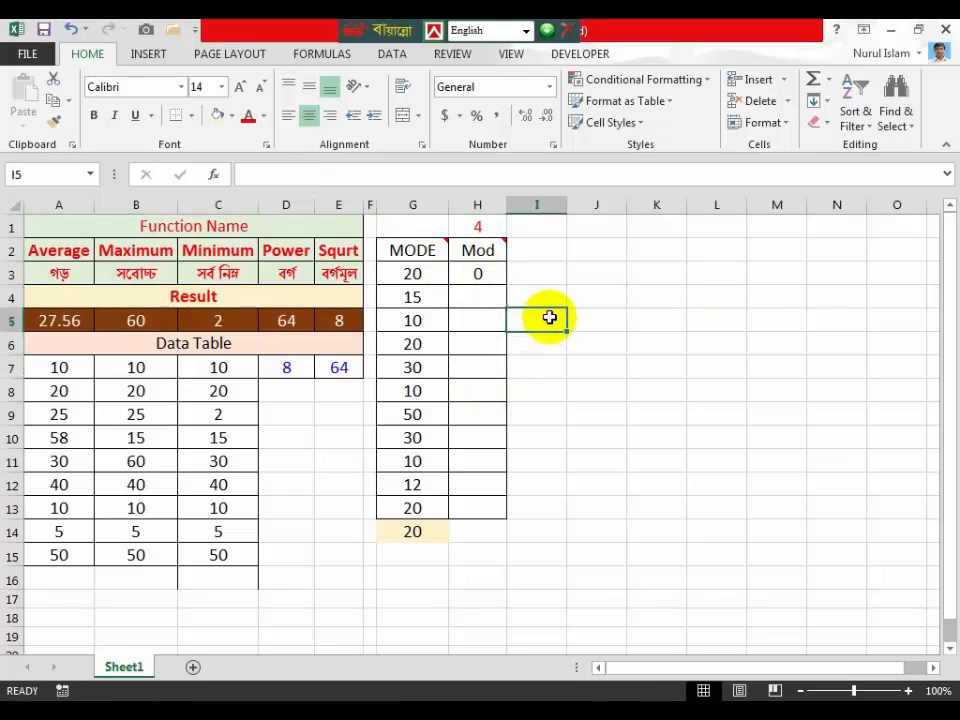
Change the divisor in the H3 formula to the absolute reference $H$1 and fill the formula down to H14.
left_click(485, 275)
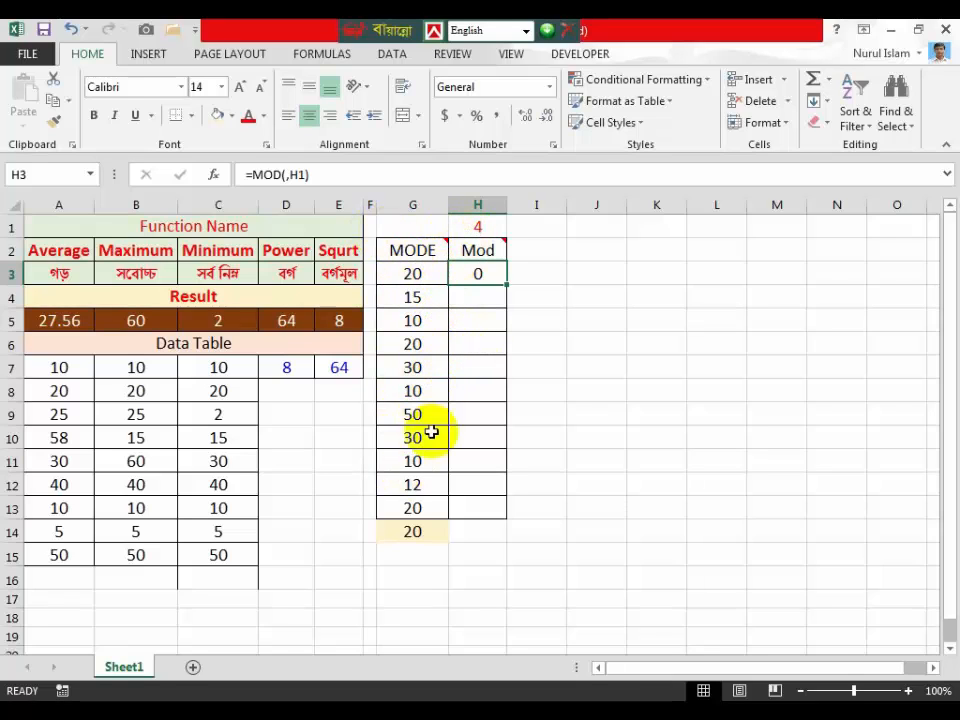
left_click(297, 174)
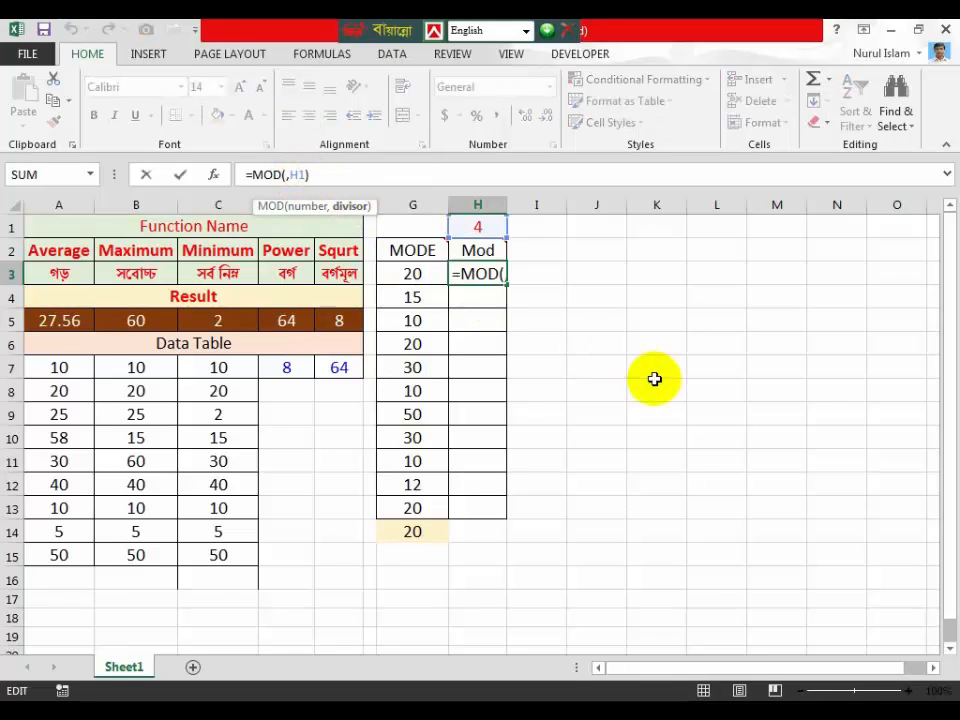
key("F4")
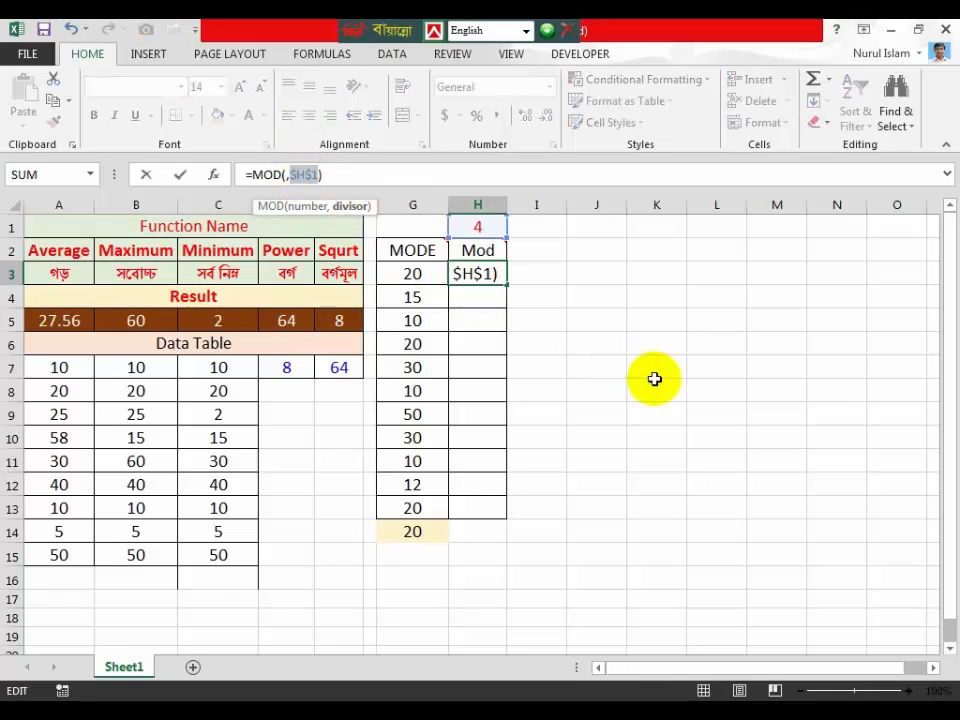
key("Return")
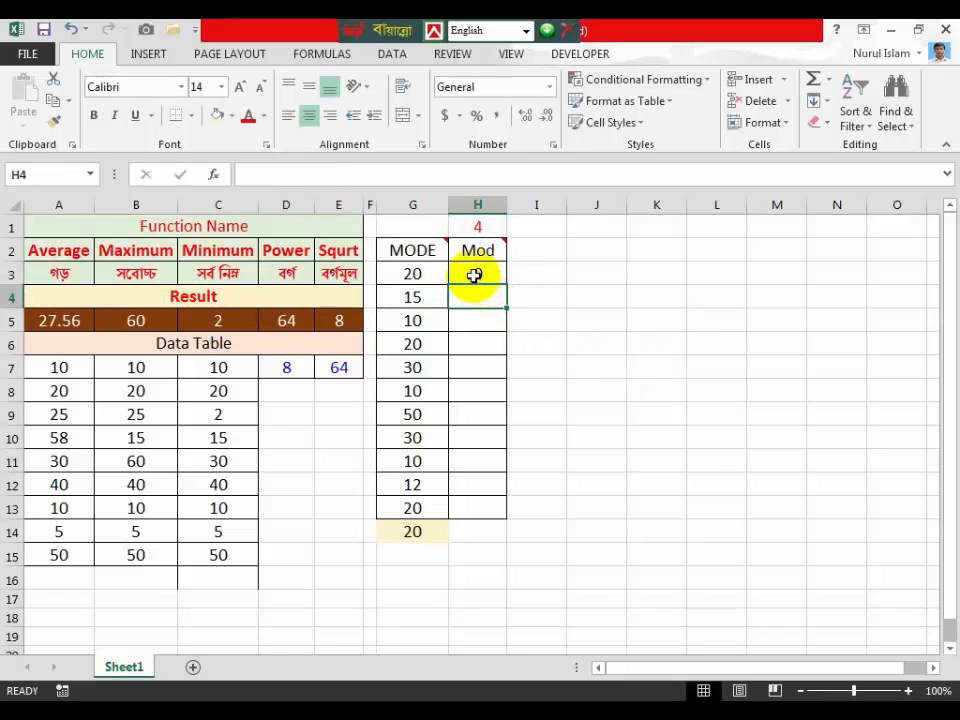
left_click(474, 275)
double_click(507, 286)
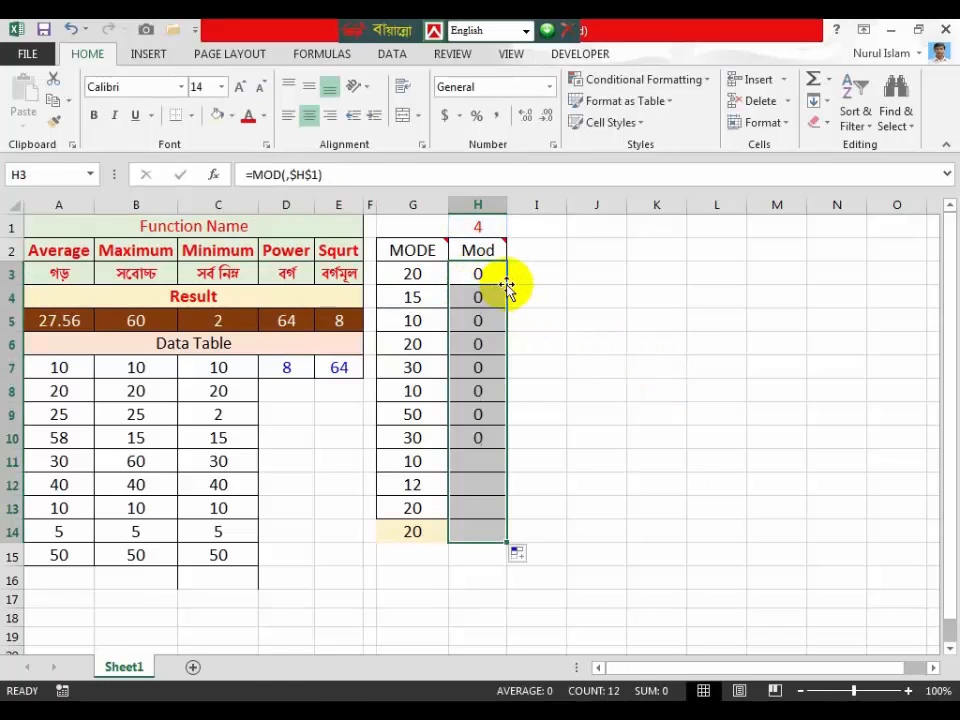
left_click(585, 440)
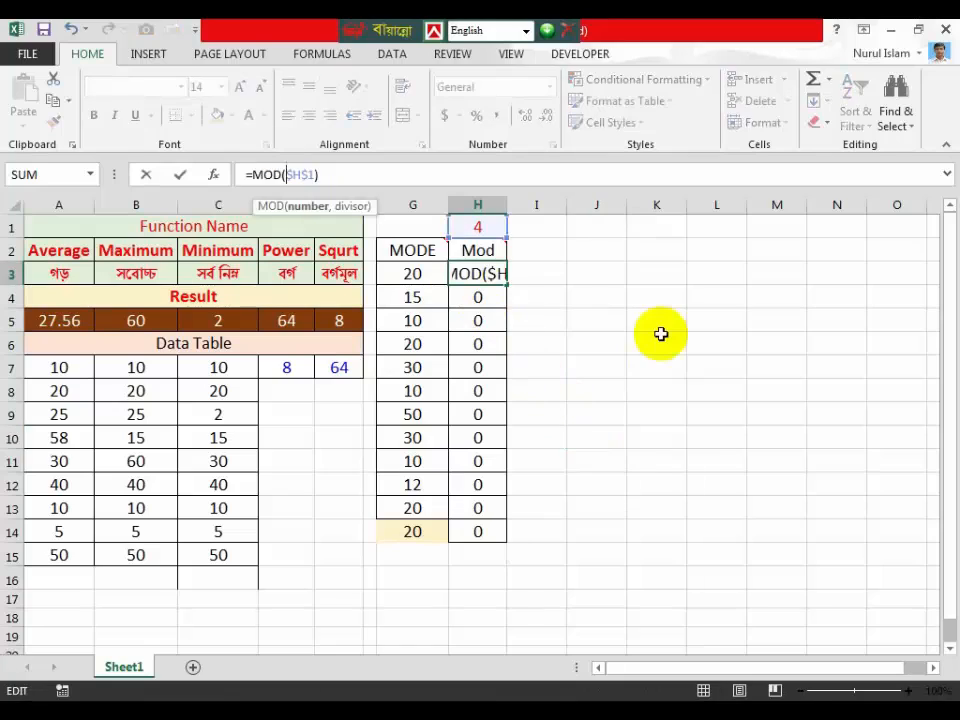
Add G3 as the number argument so H3 contains =MOD(G3,$H$1), and fill the formula down to H14.
left_click(412, 274)
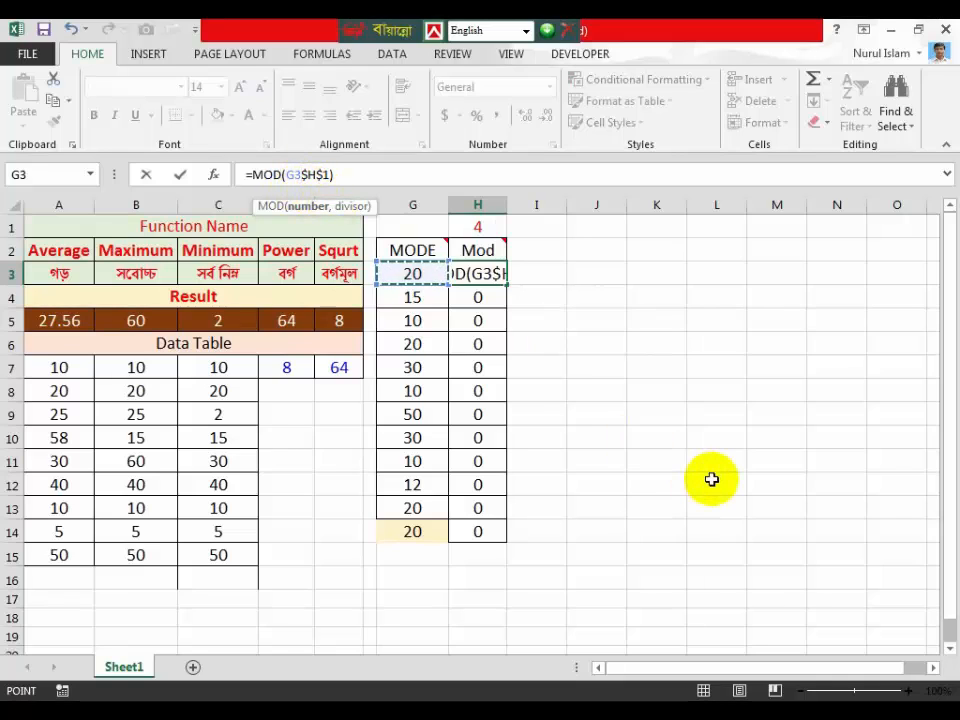
type(",")
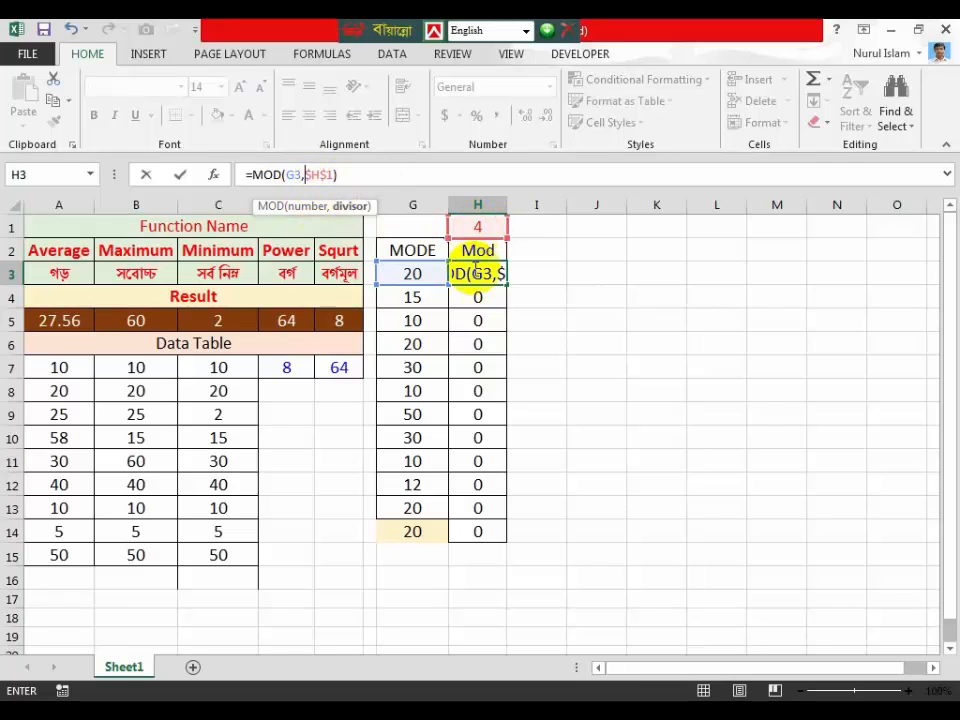
key("Return")
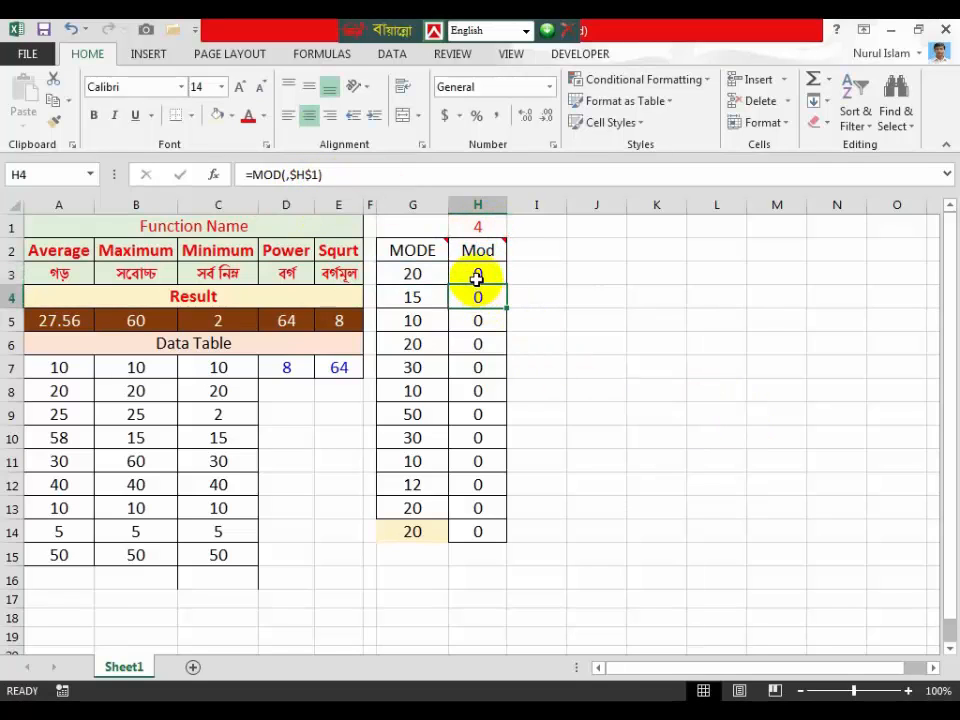
left_click(481, 276)
double_click(506, 285)
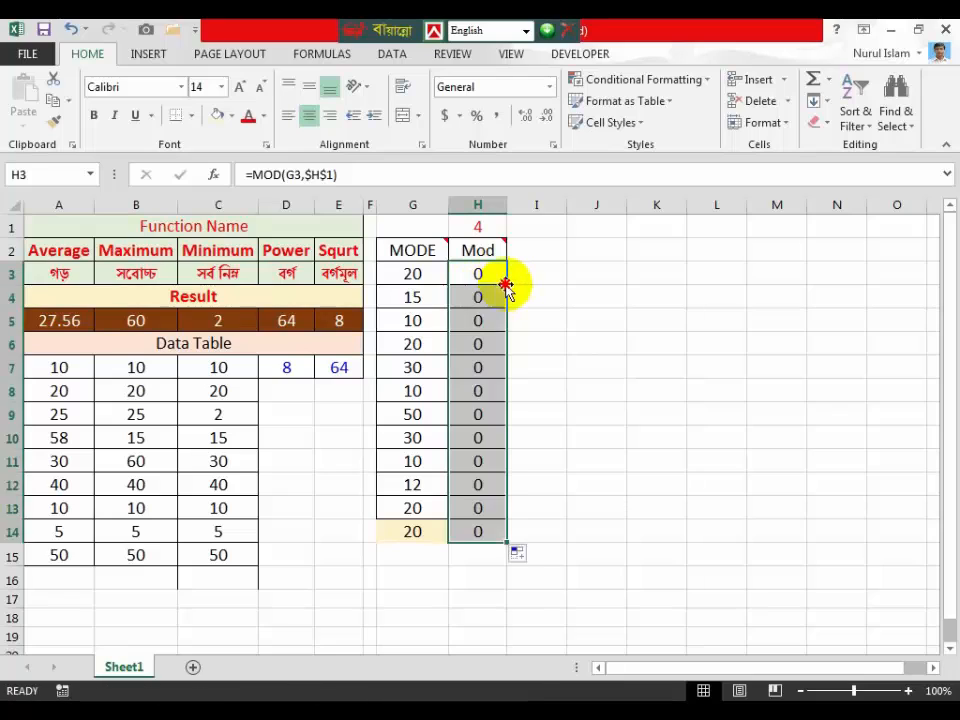
left_click(621, 456)
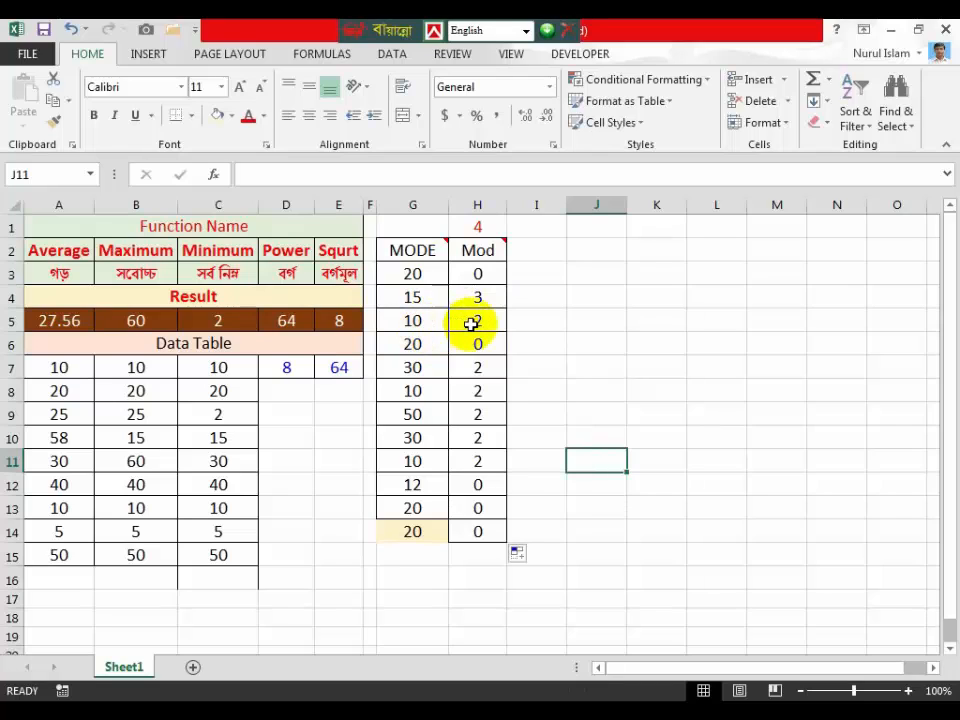
Set the divisor in H1 to 3 and check the references in the MOD formulas in cells H3 to H5.
left_click(476, 227)
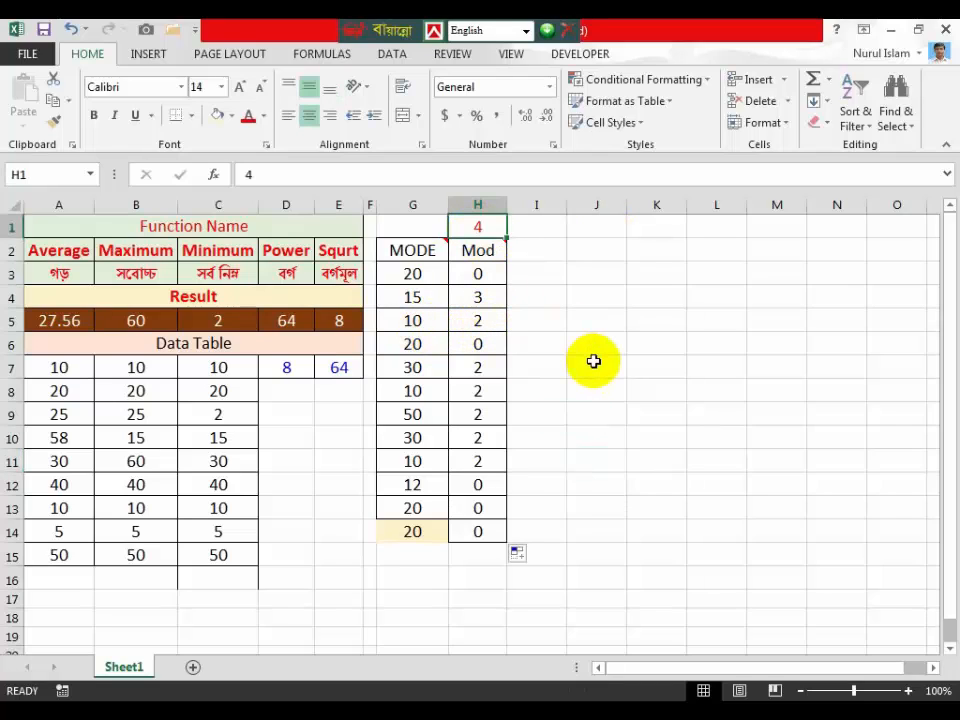
type("3")
key("Return")
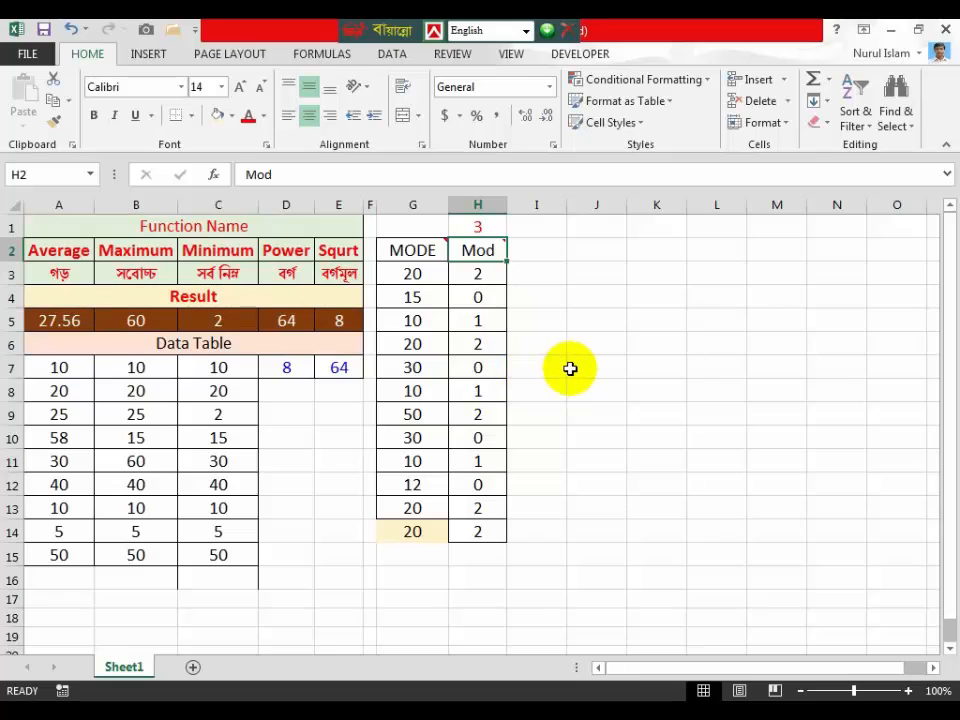
left_click(482, 229)
left_click(478, 272)
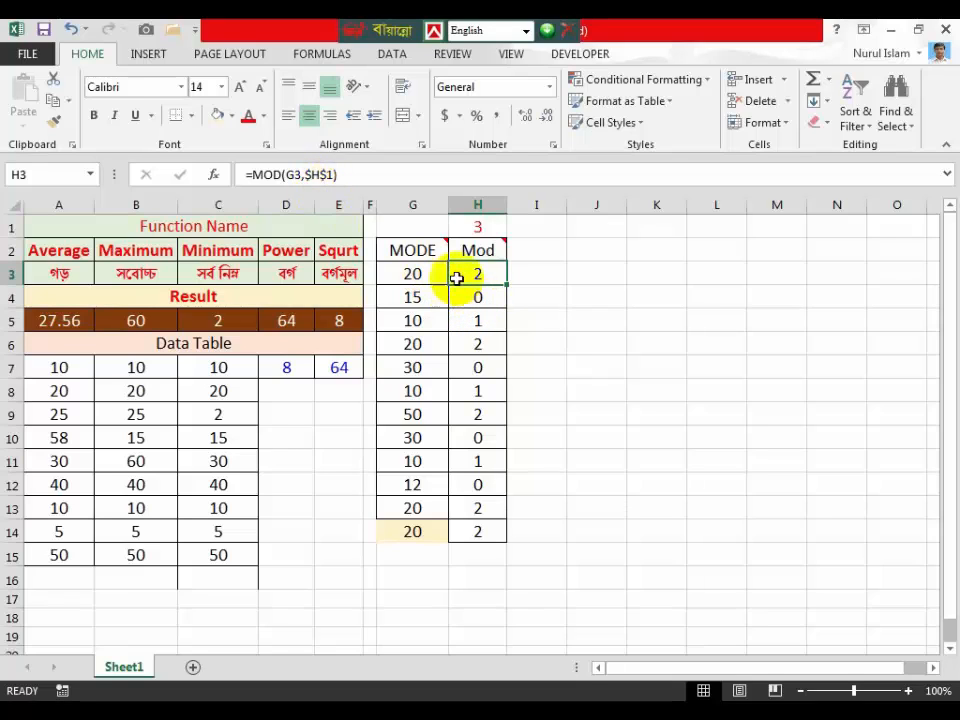
left_click(476, 297)
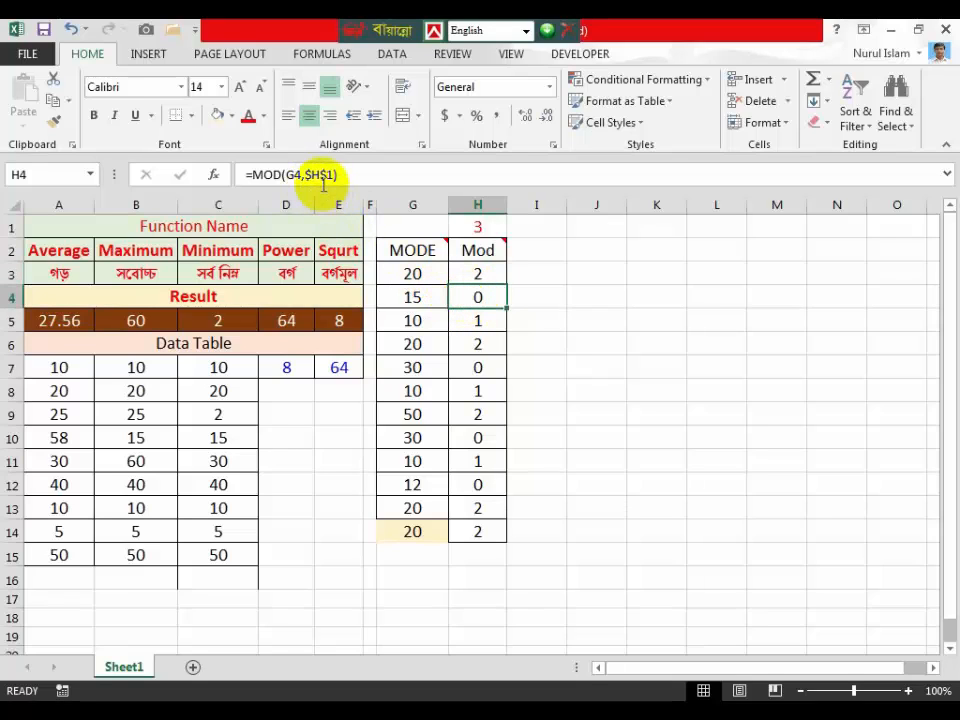
left_click(465, 321)
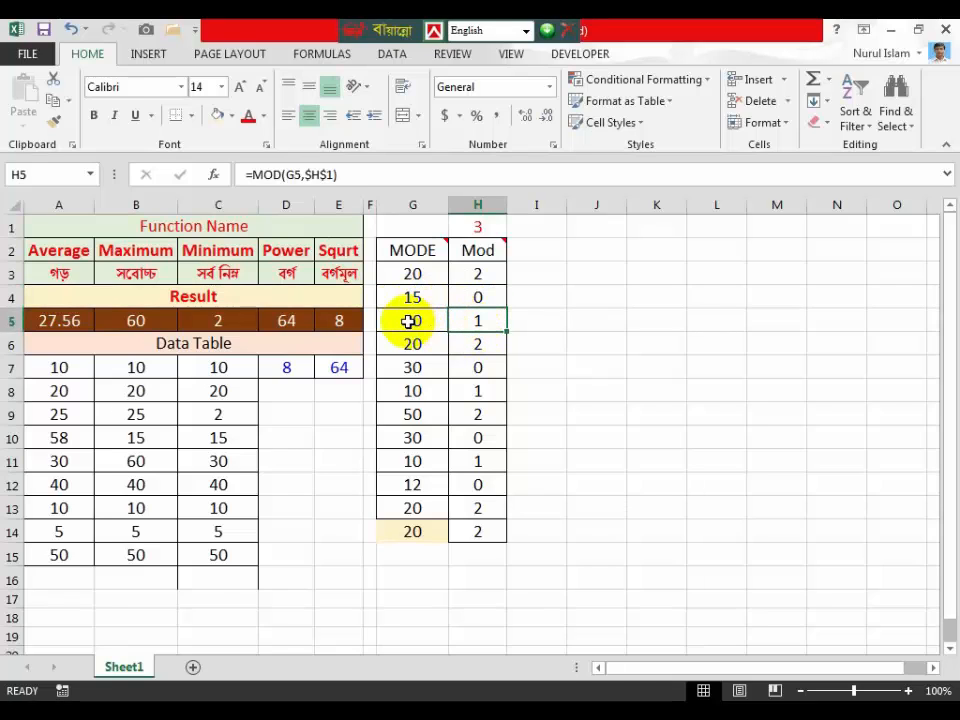
Set the divisor in H1 to 2 to test the MOD formulas with another value.
left_click(484, 228)
type("2")
left_click(647, 346)
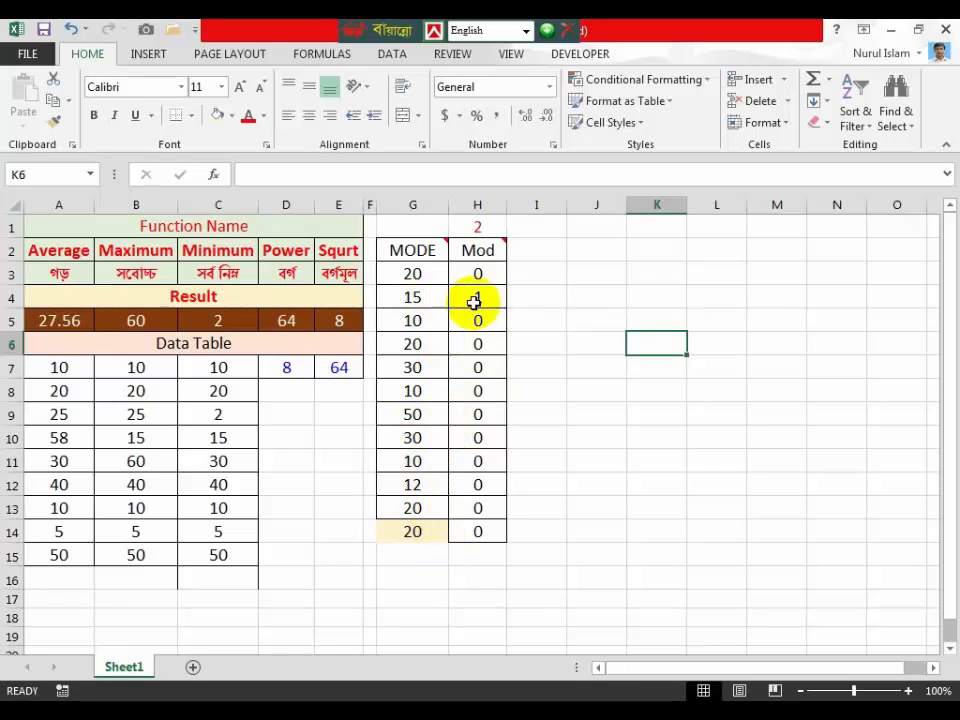
Set the divisor in H1 to 4 for the MOD column.
left_click(486, 226)
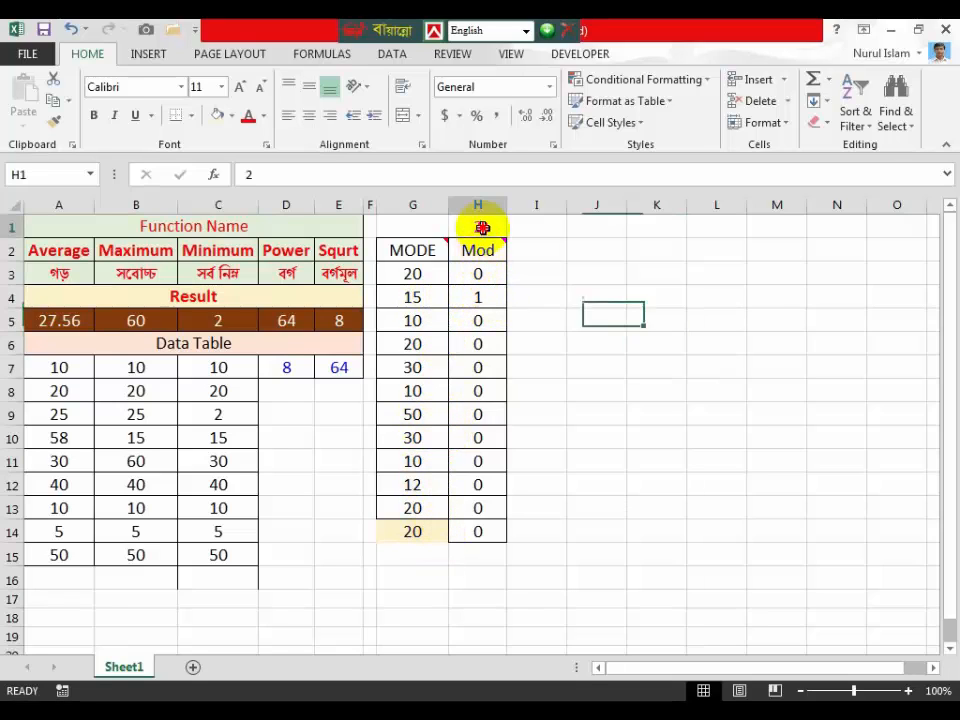
type("4")
left_click(610, 404)
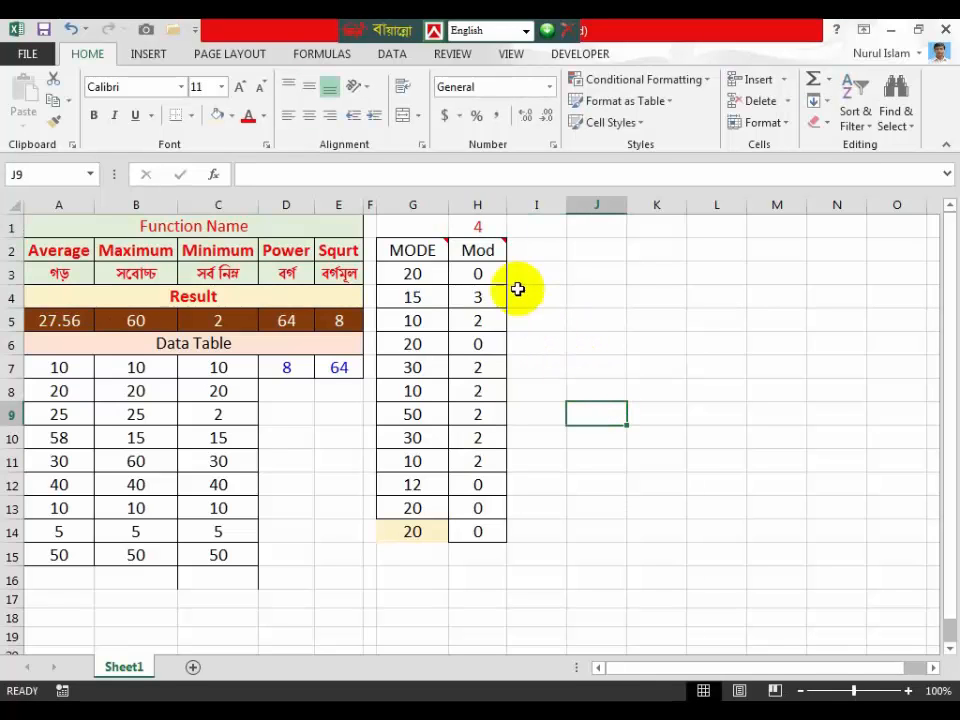